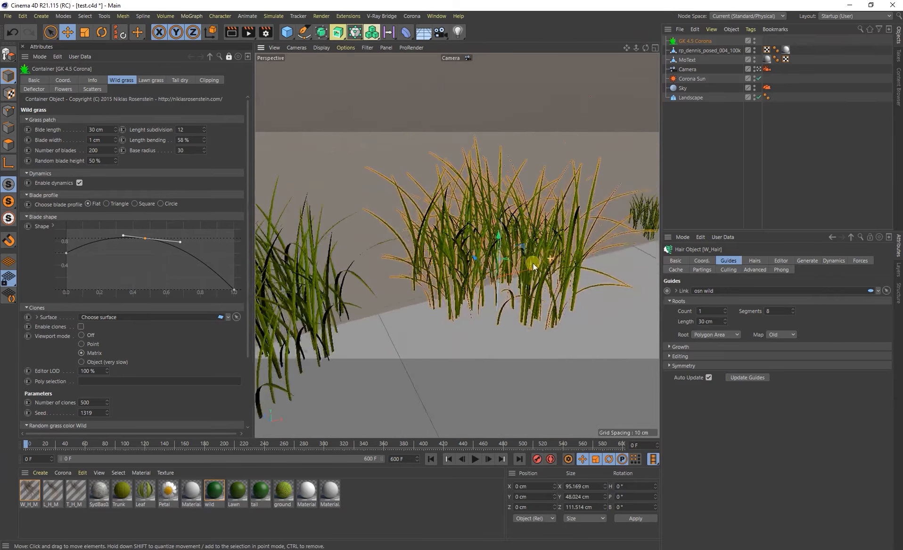
# Set the wild grass blade length to 33 cm and the length subdivision to 24.
pyautogui.keyDown('alt'); pyautogui.moveTo(538, 260); pyautogui.dragTo(489, 260, button='middle'); pyautogui.keyUp('alt')
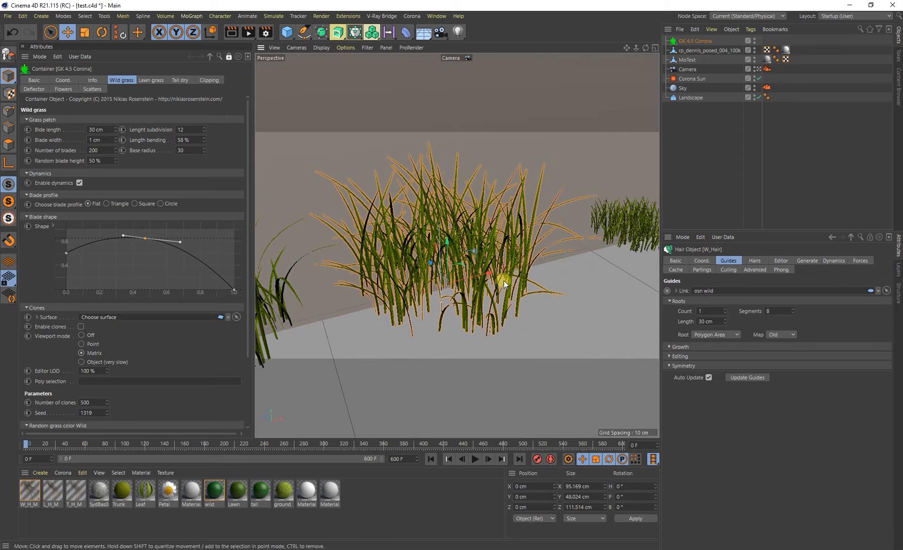
pyautogui.keyDown('alt'); pyautogui.moveTo(497, 278); pyautogui.dragTo(502, 280); pyautogui.keyUp('alt')
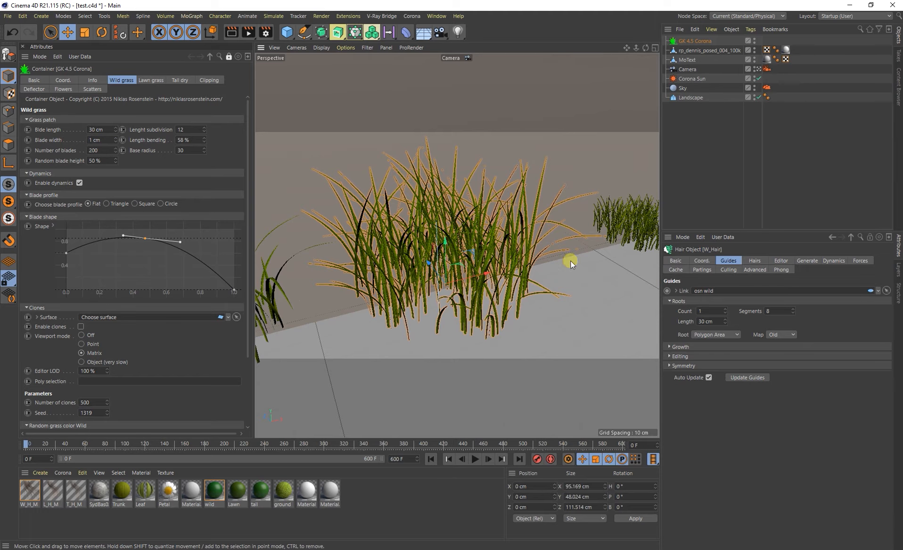
pyautogui.scroll(-6, 469, 260)
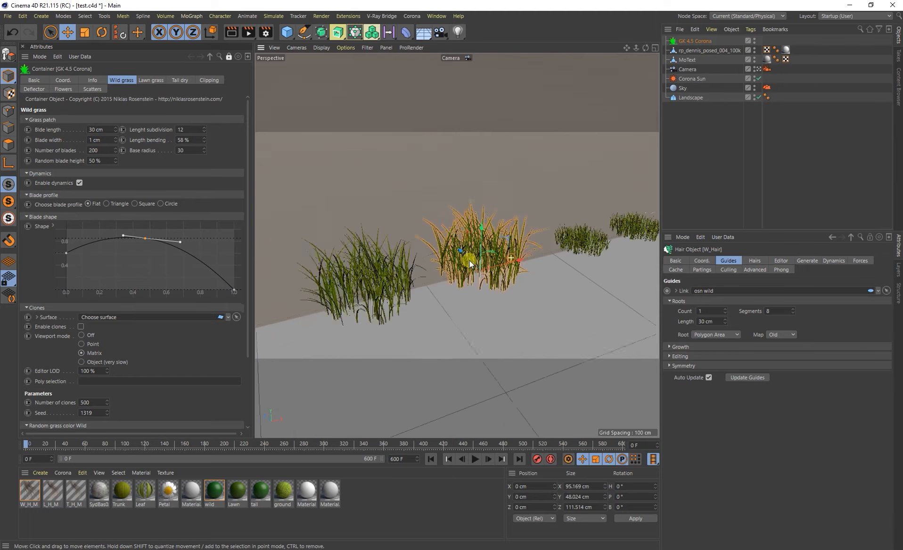
pyautogui.click(406, 277)
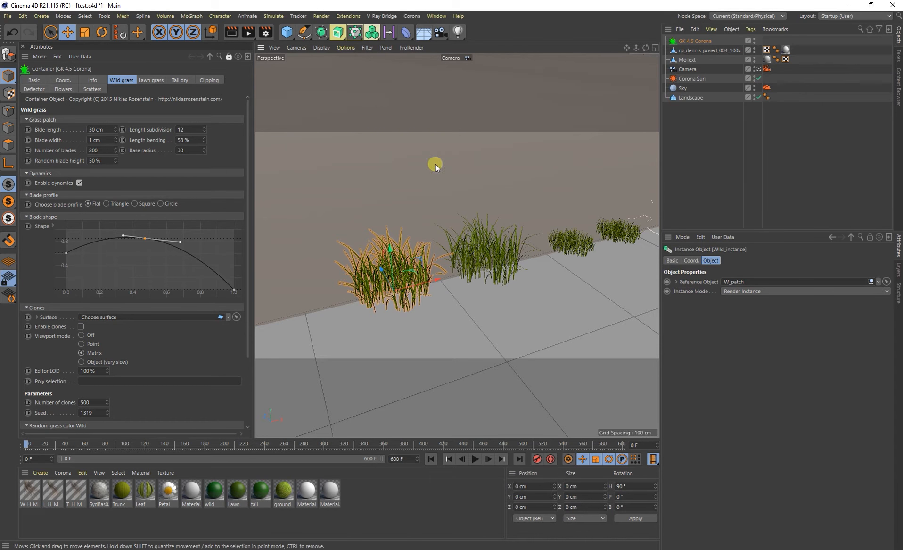
pyautogui.scroll(5, 490, 229)
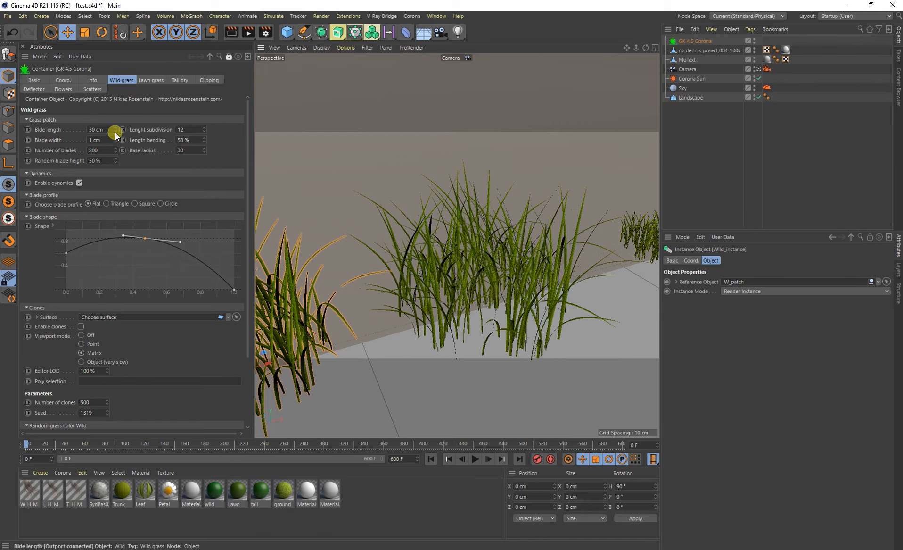
pyautogui.moveTo(115, 129)
pyautogui.mouseDown()
pyautogui.moveTo(115, 111)
pyautogui.moveTo(115, 121)
pyautogui.mouseUp()
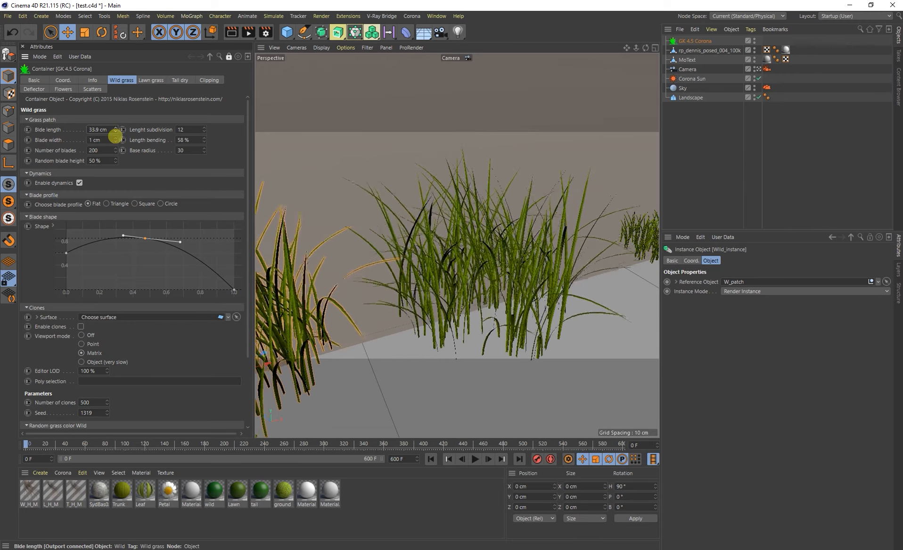
pyautogui.moveTo(204, 128); pyautogui.dragTo(201, 127)
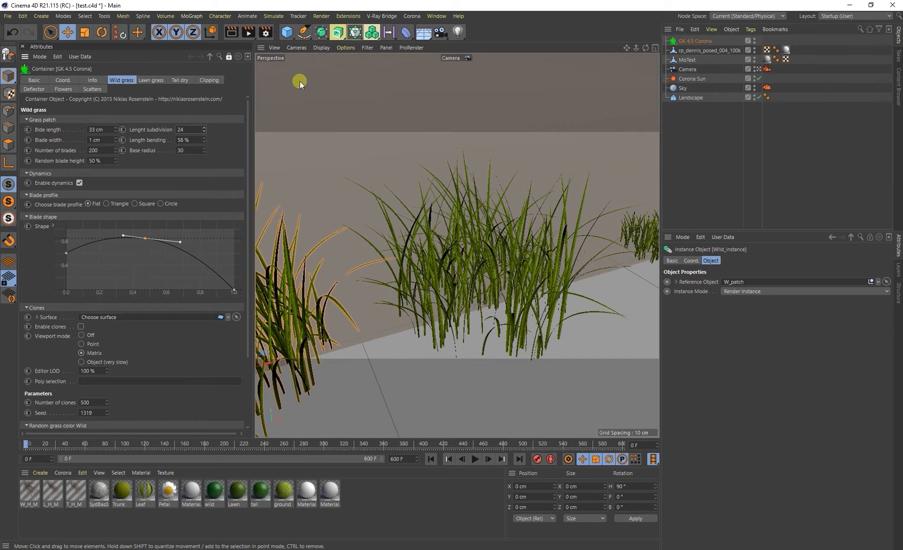
# Display the viewport with Quick Shading (Lines) and set the wild grass length subdivision to 13.
pyautogui.click(319, 47)
pyautogui.click(332, 92)
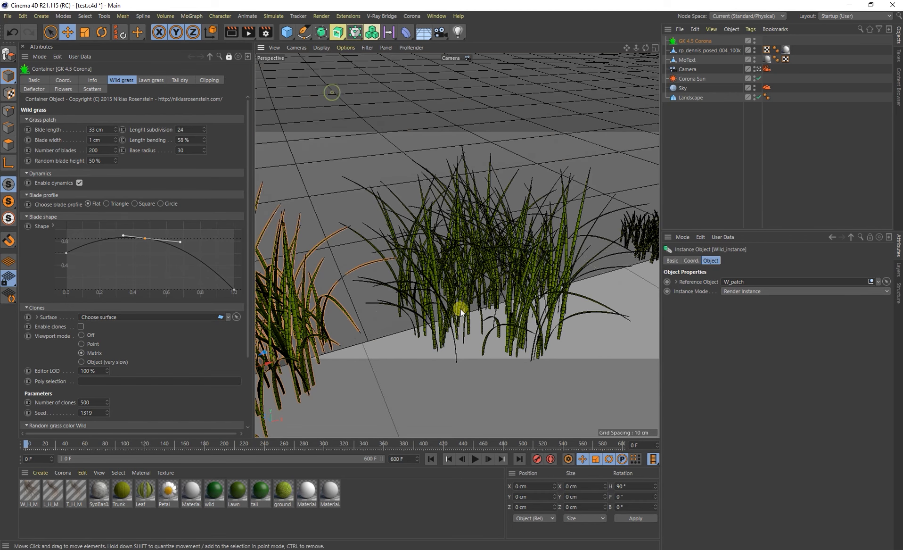
pyautogui.scroll(10, 460, 308)
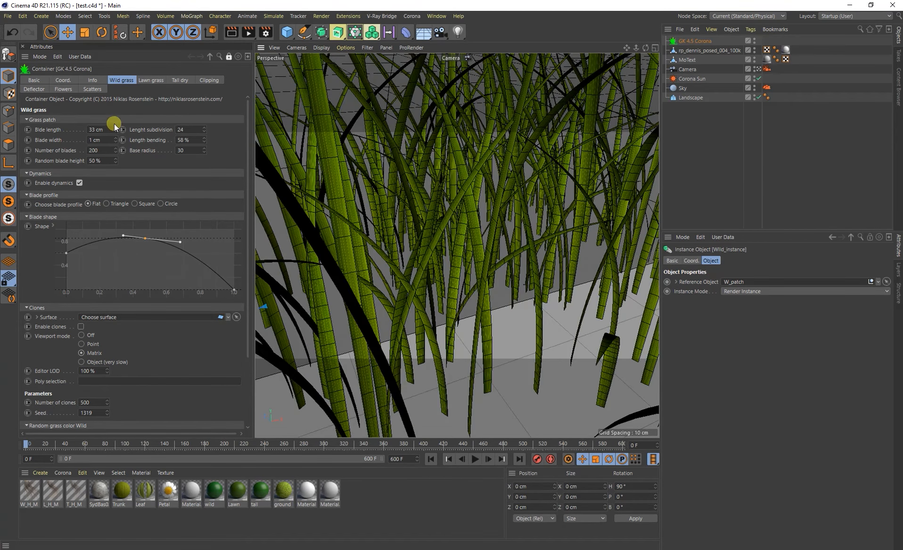
pyautogui.moveTo(204, 130)
pyautogui.mouseDown()
pyautogui.moveTo(204, 99)
pyautogui.moveTo(203, 126)
pyautogui.mouseUp()
pyautogui.scroll(-10, 419, 183)
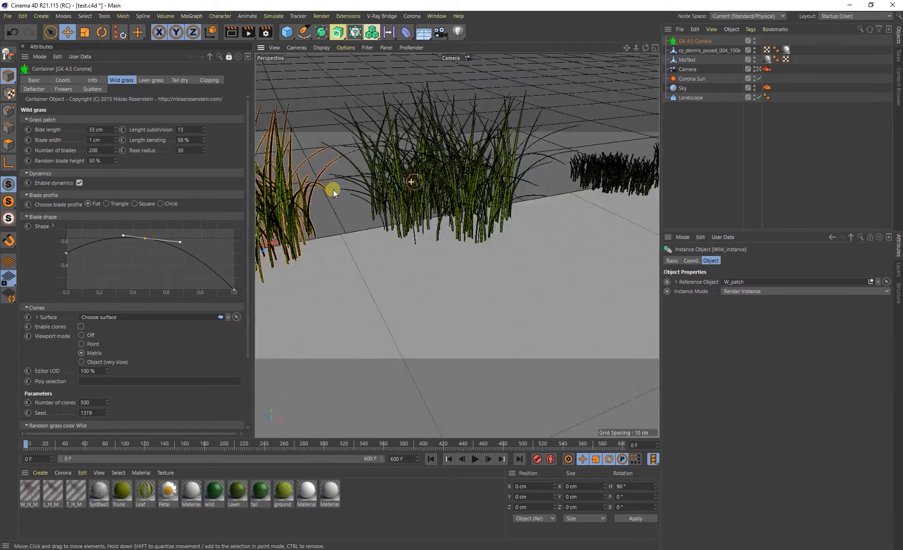
pyautogui.keyDown('alt'); pyautogui.moveTo(423, 193); pyautogui.dragTo(490, 248, button='middle'); pyautogui.keyUp('alt')
pyautogui.scroll(-2, 468, 220)
pyautogui.scroll(4, 475, 230)
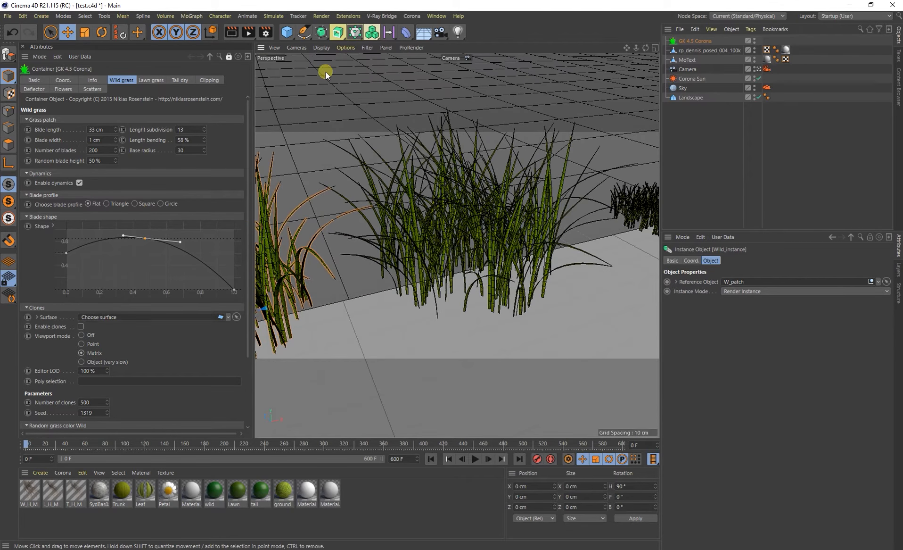
# Switch the viewport display to Gouraud Shading without lines.
pyautogui.click(347, 47)
pyautogui.click(322, 48)
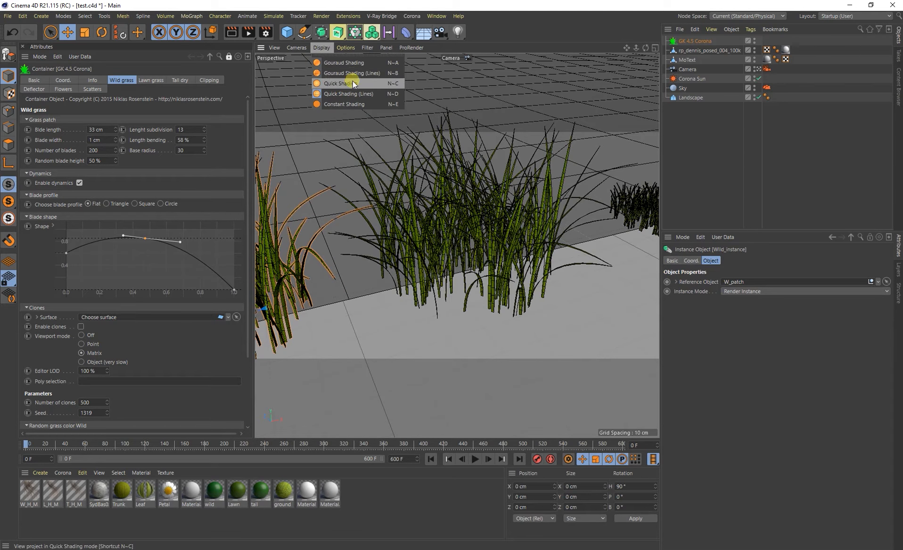
pyautogui.click(353, 81)
pyautogui.click(321, 48)
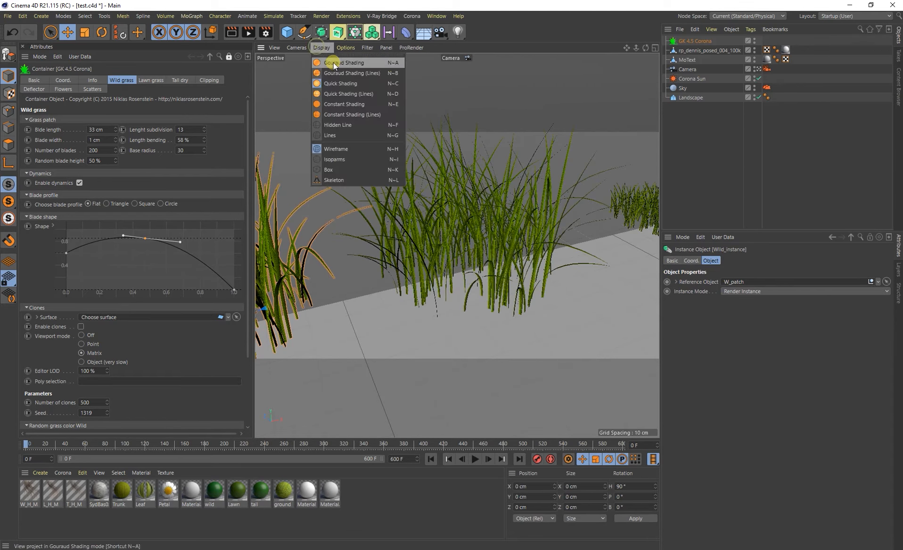
pyautogui.click(336, 64)
# Set the wild grass blade width to 1.1 cm, number of blades to 202, random blade height to 51%, length bending to 55% and base radius to 25.
pyautogui.keyDown('alt'); pyautogui.moveTo(487, 238); pyautogui.dragTo(467, 235); pyautogui.keyUp('alt')
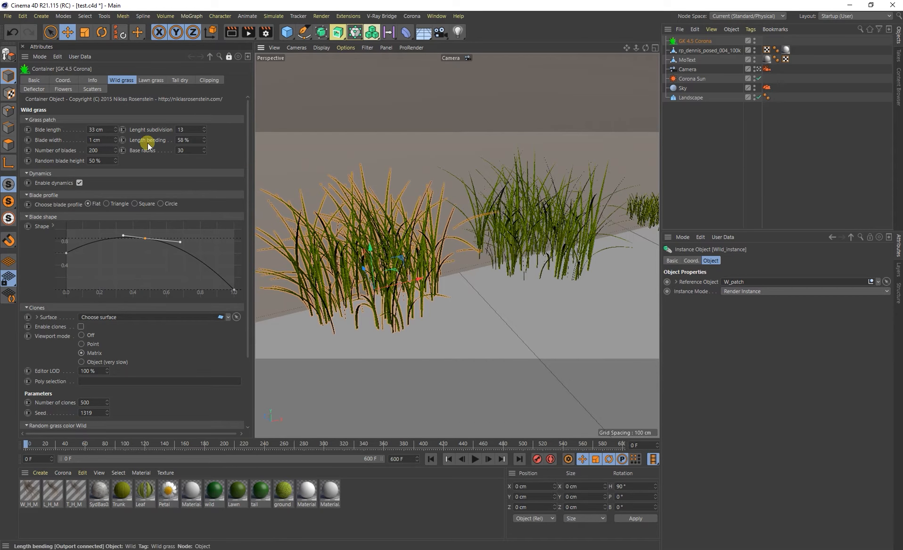
pyautogui.moveTo(115, 140); pyautogui.dragTo(116, 160)
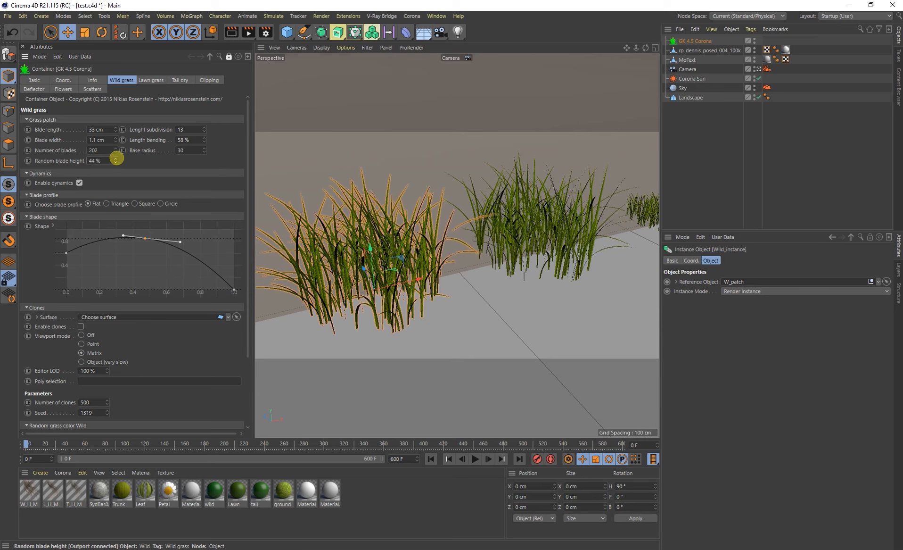
pyautogui.moveTo(115, 160); pyautogui.dragTo(115, 156)
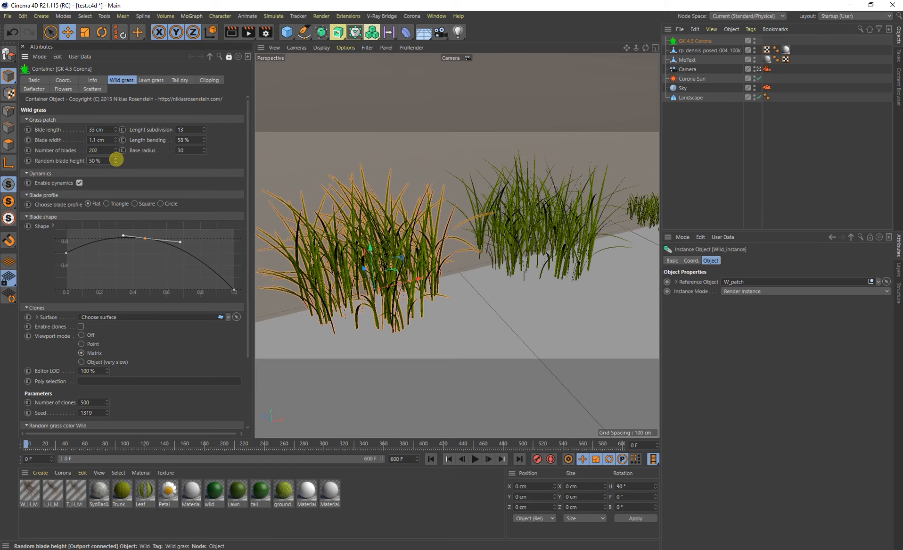
pyautogui.moveTo(204, 140); pyautogui.dragTo(247, 168)
pyautogui.click(204, 149)
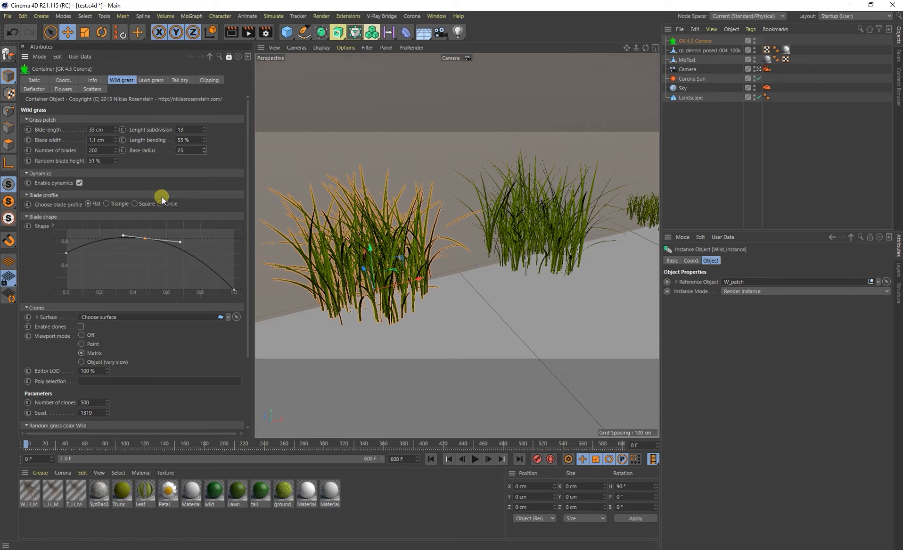
# Add a Wind force object to the scene.
pyautogui.scroll(-3, 426, 230)
pyautogui.keyDown('alt'); pyautogui.moveTo(430, 242); pyautogui.dragTo(480, 246); pyautogui.keyUp('alt')
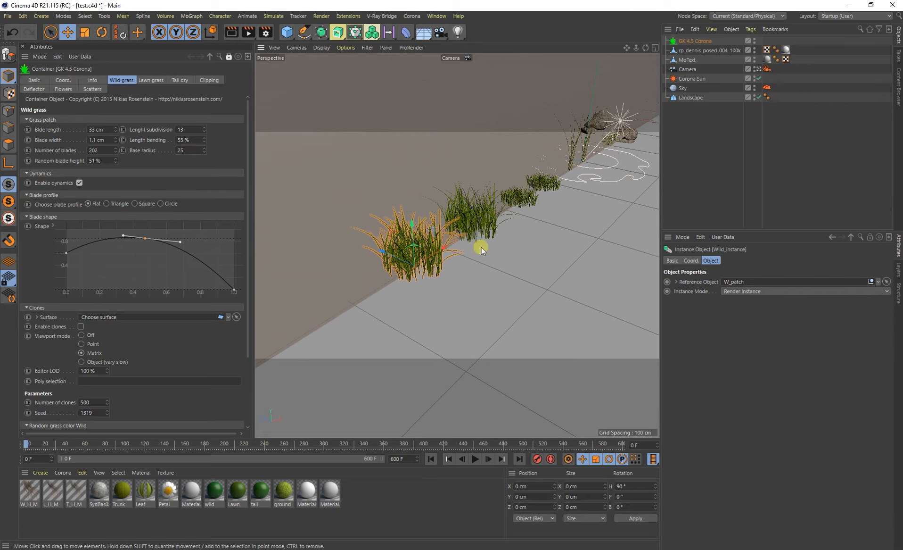
pyautogui.scroll(3, 421, 243)
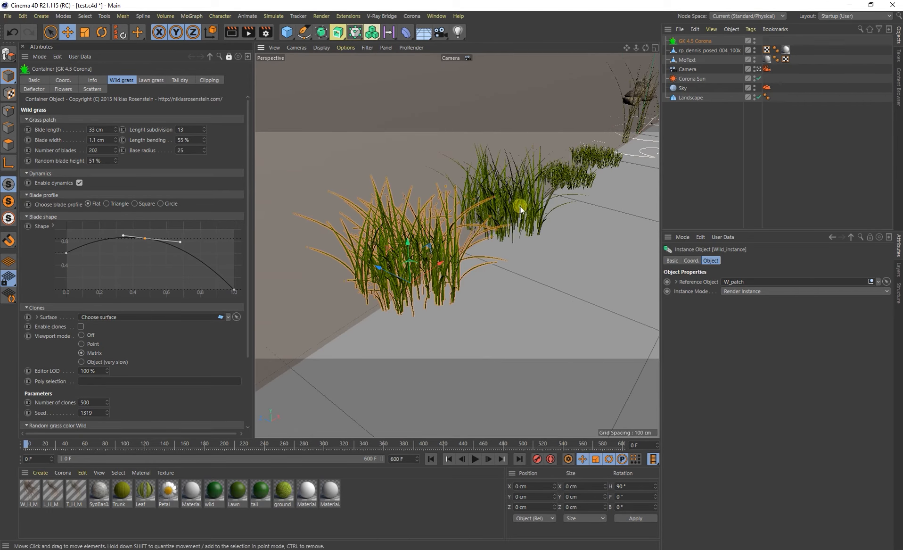
pyautogui.click(520, 205)
pyautogui.scroll(-3, 513, 215)
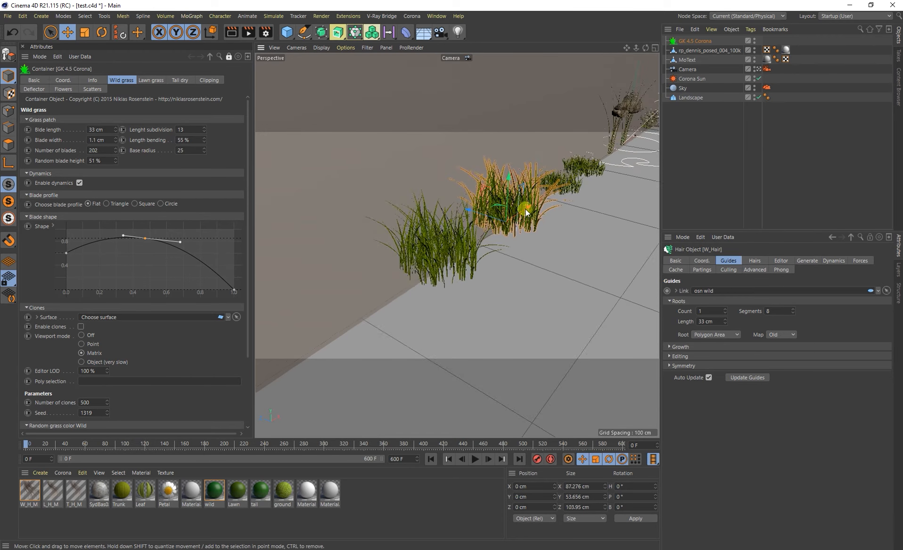
pyautogui.keyDown('alt'); pyautogui.moveTo(524, 210); pyautogui.dragTo(460, 238, button='middle'); pyautogui.keyUp('alt')
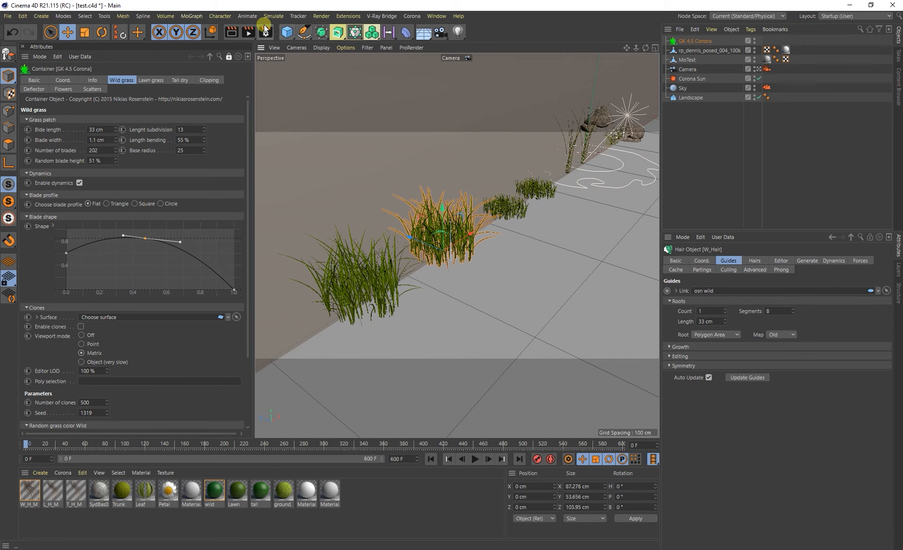
pyautogui.click(278, 17)
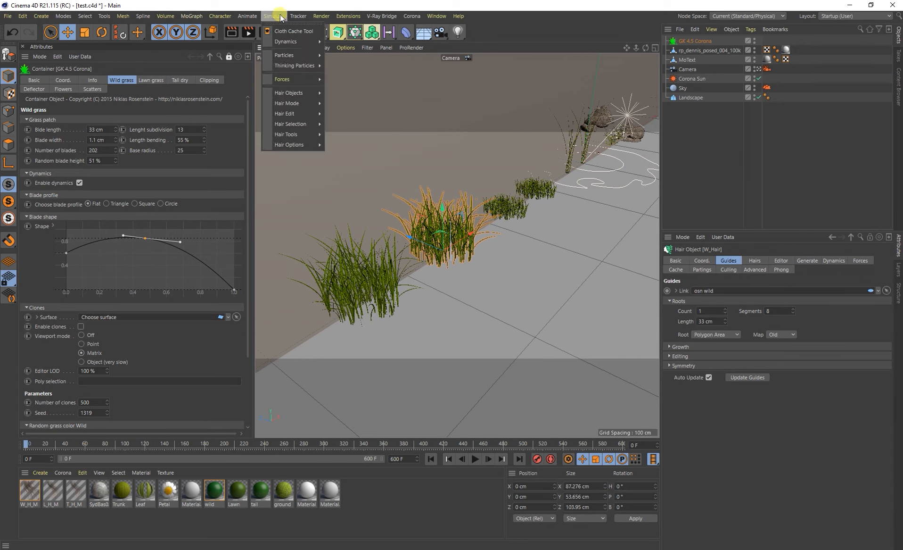
pyautogui.moveTo(305, 78)
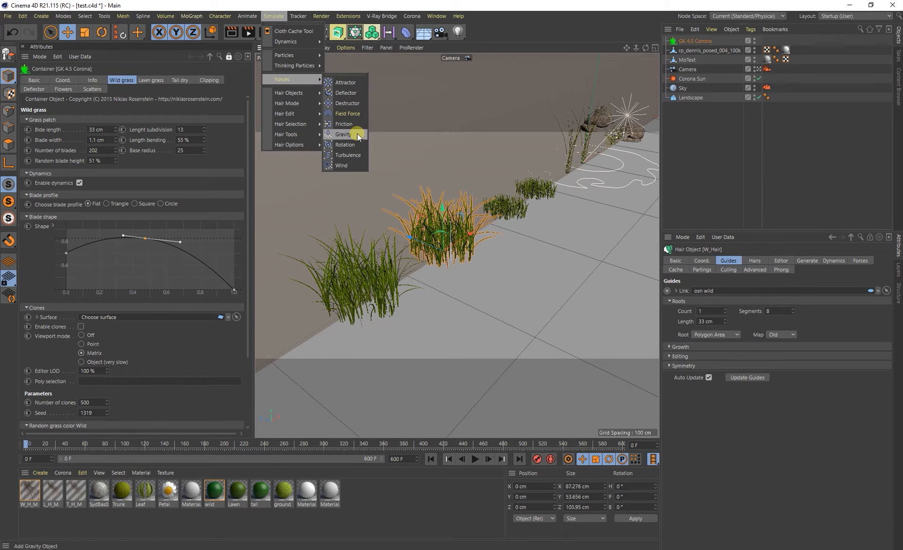
pyautogui.click(355, 163)
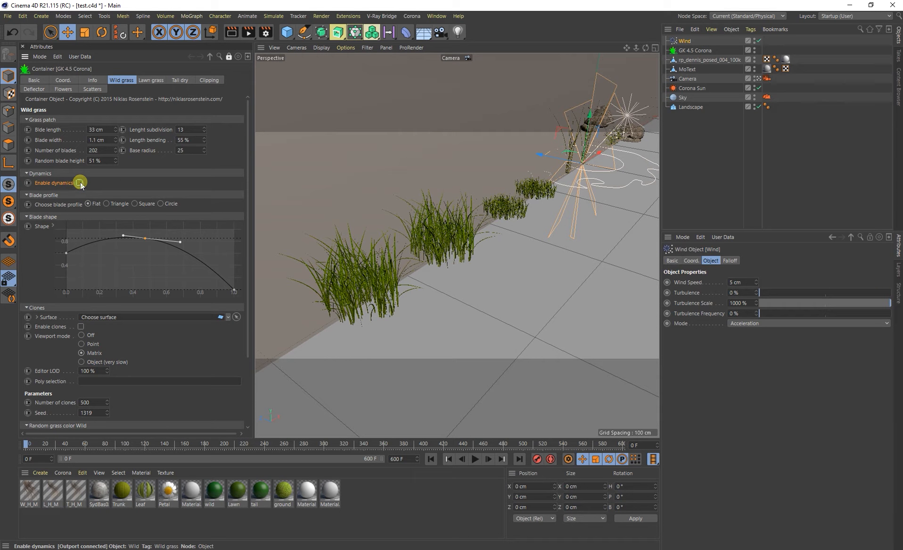
# Play the animation to preview the grass dynamics in the wind, and return to frame 0.
pyautogui.click(474, 459)
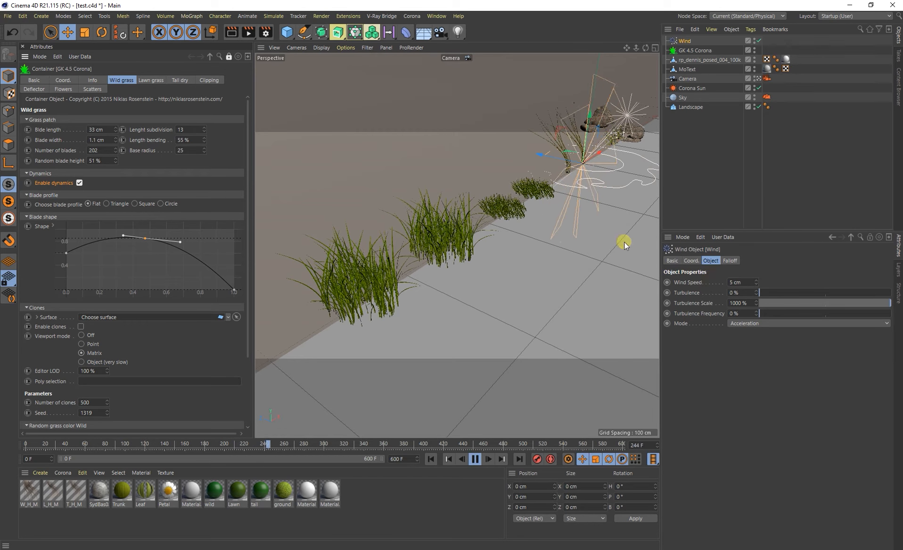
pyautogui.click(452, 233)
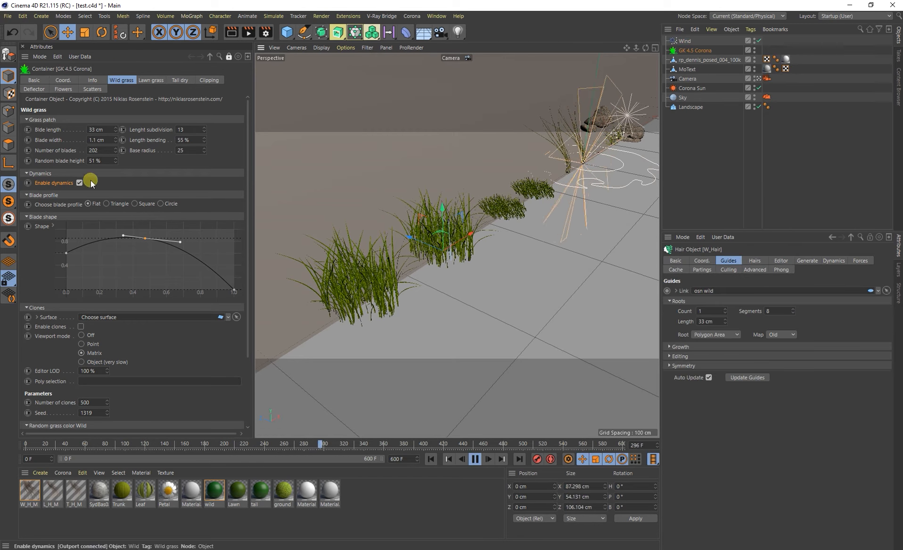
pyautogui.click(474, 458)
pyautogui.click(431, 458)
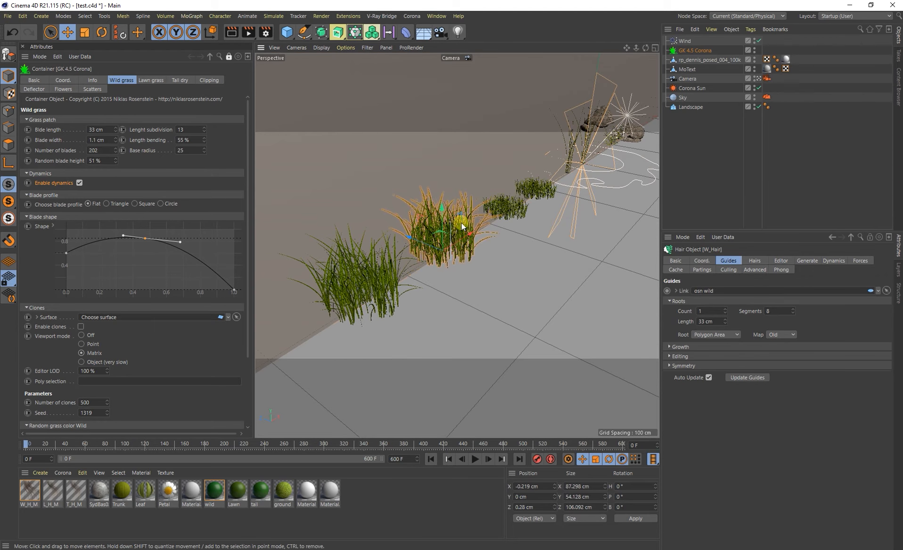
# Examine the dynamics properties and animation settings of the wild grass hair object.
pyautogui.click(461, 222)
pyautogui.click(463, 226)
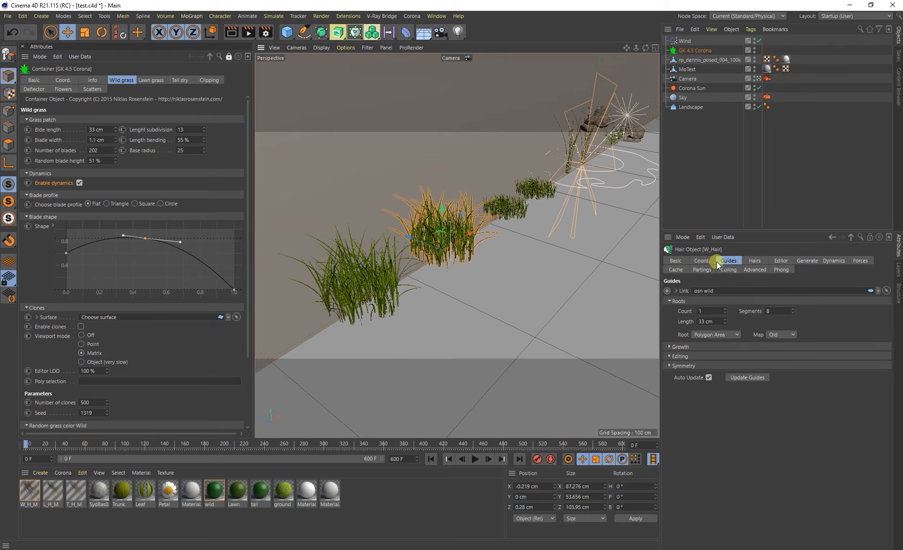
pyautogui.click(834, 260)
pyautogui.click(731, 299)
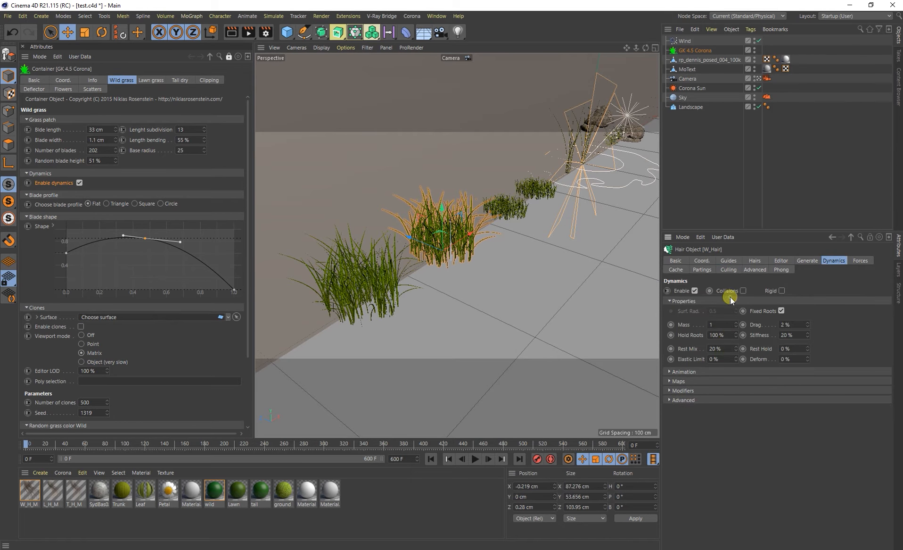
pyautogui.click(723, 371)
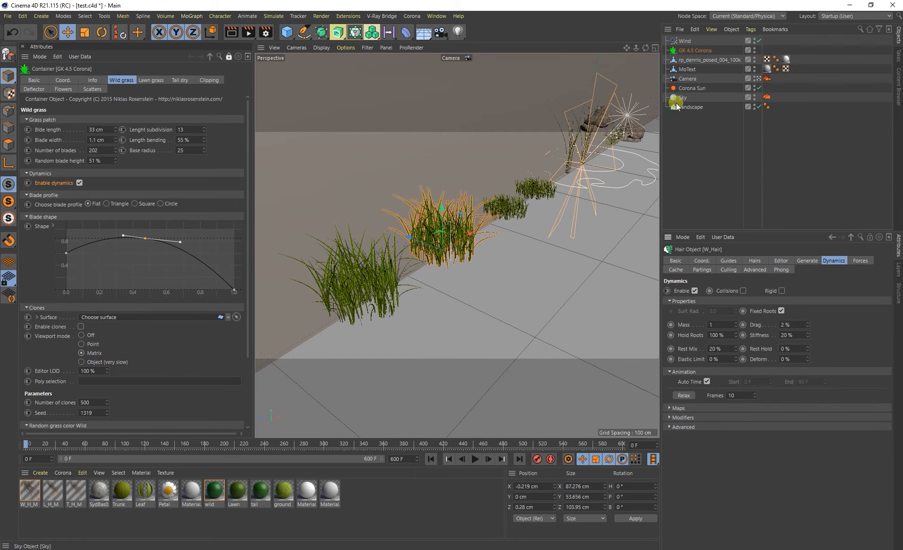
# Delete the Wind object from the scene.
pyautogui.click(689, 41)
pyautogui.press('Delete')
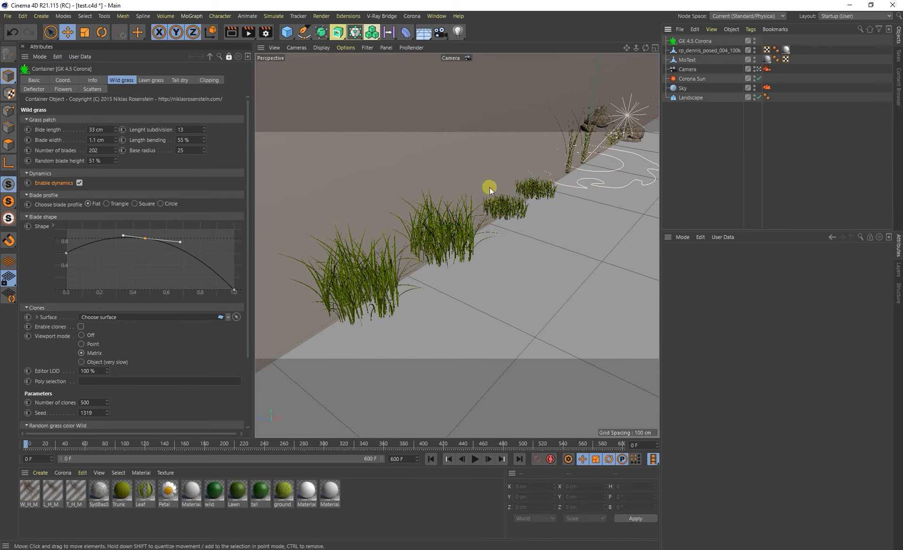
# Examine the bases of the wild grass blades up close.
pyautogui.scroll(-1, 432, 219)
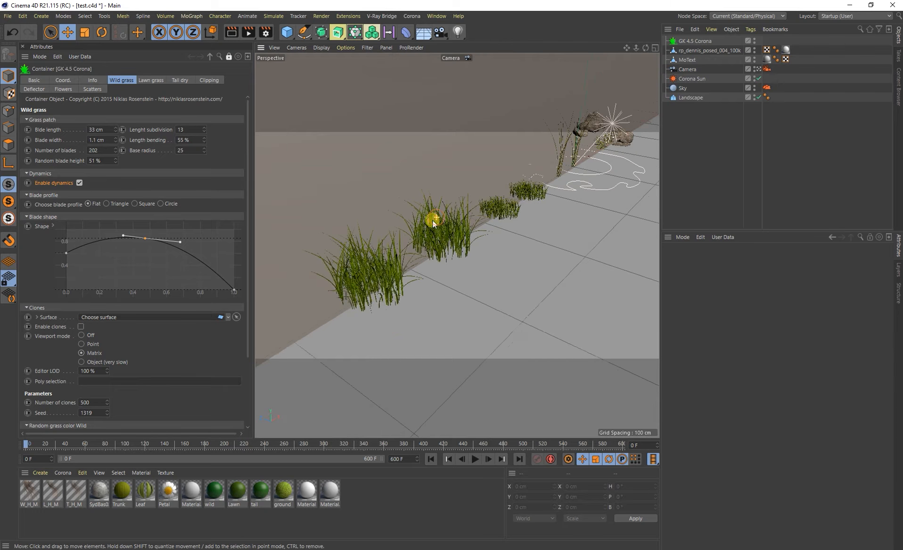
pyautogui.keyDown('alt'); pyautogui.moveTo(445, 227); pyautogui.dragTo(431, 238); pyautogui.keyUp('alt')
pyautogui.keyDown('alt'); pyautogui.moveTo(360, 285); pyautogui.dragTo(372, 285); pyautogui.keyUp('alt')
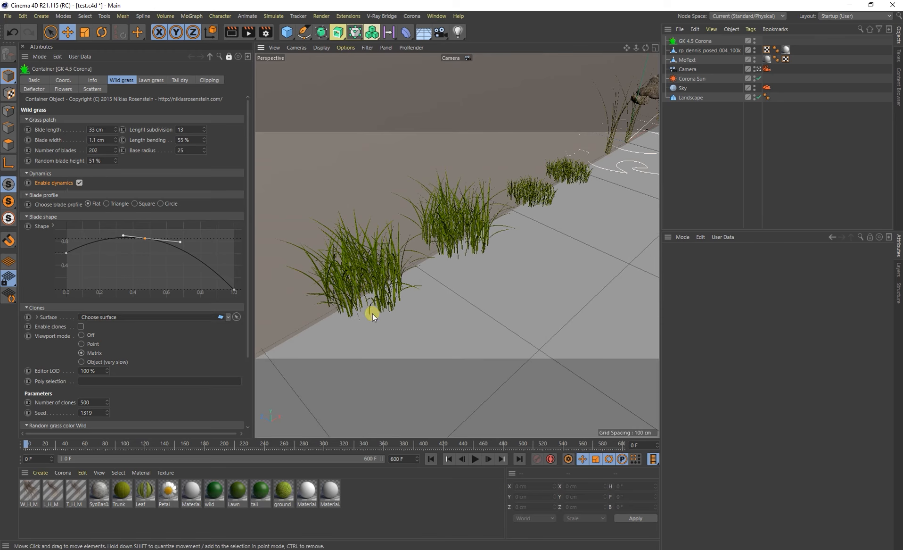
pyautogui.scroll(5, 376, 302)
pyautogui.keyDown('alt'); pyautogui.moveTo(421, 289); pyautogui.dragTo(396, 305); pyautogui.keyUp('alt')
pyautogui.keyDown('alt'); pyautogui.moveTo(396, 305); pyautogui.dragTo(439, 303, button='right'); pyautogui.keyUp('alt')
pyautogui.keyDown('alt'); pyautogui.moveTo(428, 309); pyautogui.dragTo(399, 330); pyautogui.keyUp('alt')
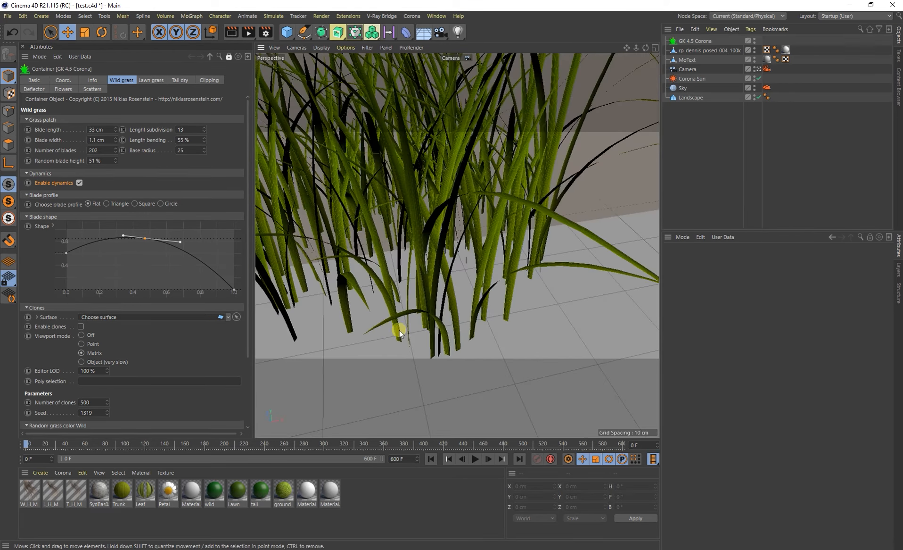
pyautogui.keyDown('alt'); pyautogui.moveTo(424, 342); pyautogui.dragTo(458, 338, button='right'); pyautogui.keyUp('alt')
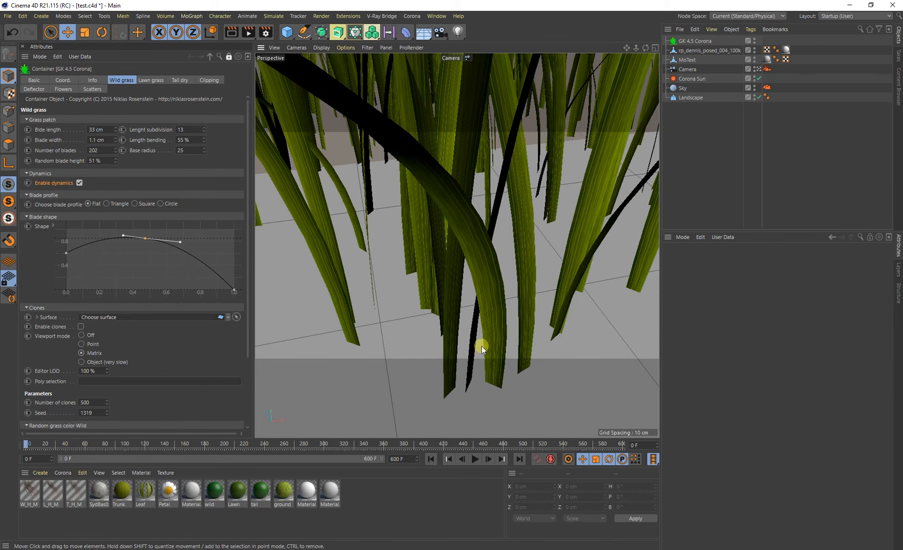
# Try the Triangle blade profile on the wild grass and inspect the blade bases up close.
pyautogui.keyDown('alt'); pyautogui.moveTo(505, 381); pyautogui.dragTo(461, 328, button='right'); pyautogui.keyUp('alt')
pyautogui.keyDown('alt'); pyautogui.moveTo(480, 331); pyautogui.dragTo(426, 310); pyautogui.keyUp('alt')
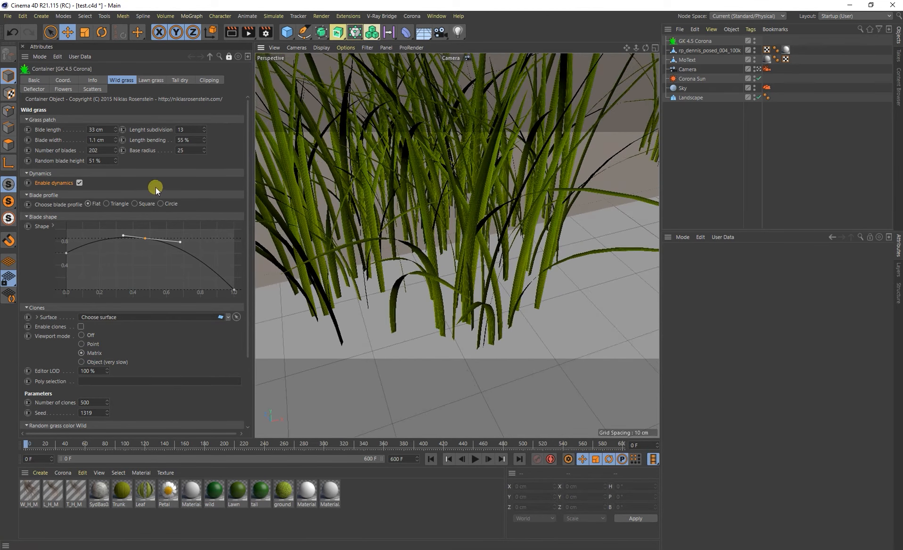
pyautogui.click(109, 203)
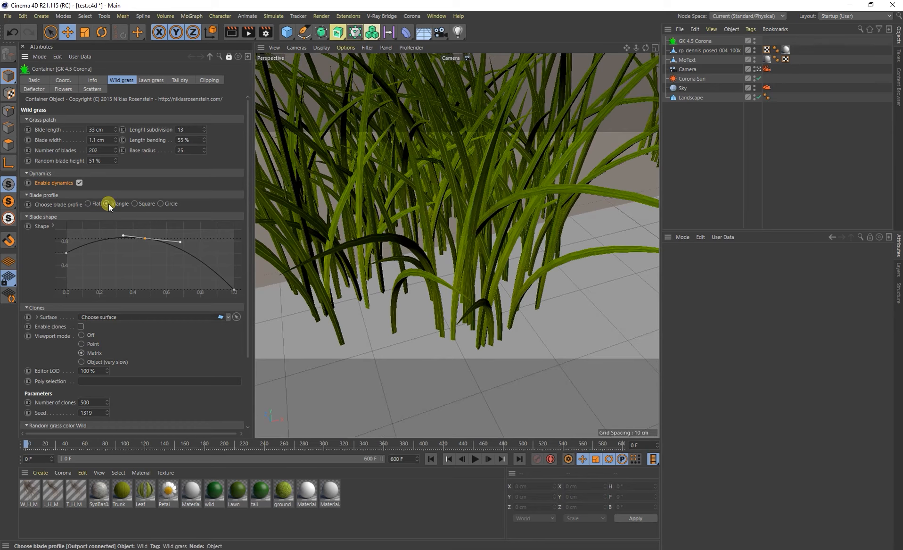
pyautogui.keyDown('alt'); pyautogui.moveTo(504, 349); pyautogui.dragTo(462, 326, button='right'); pyautogui.keyUp('alt')
pyautogui.keyDown('alt'); pyautogui.moveTo(462, 327); pyautogui.dragTo(431, 330); pyautogui.keyUp('alt')
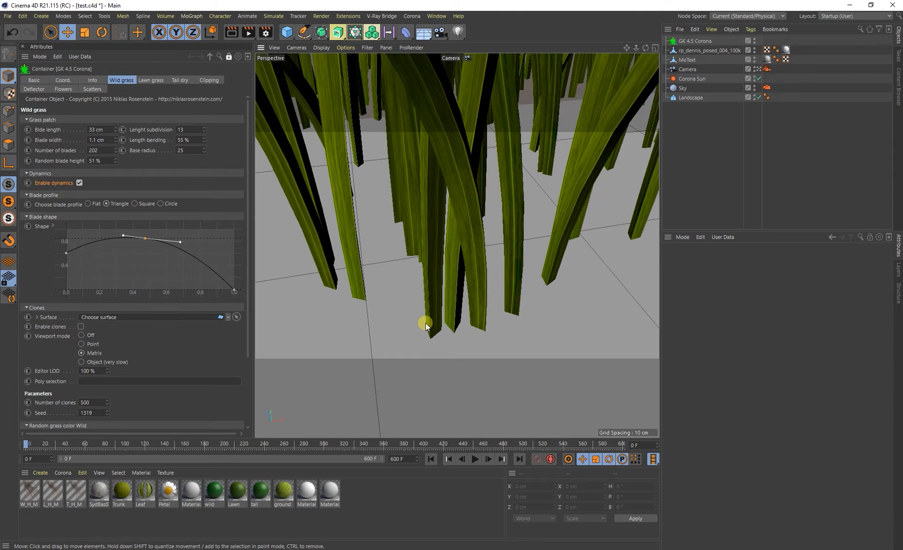
# Try the Square and then the Circle blade profile on the wild grass patch.
pyautogui.click(135, 204)
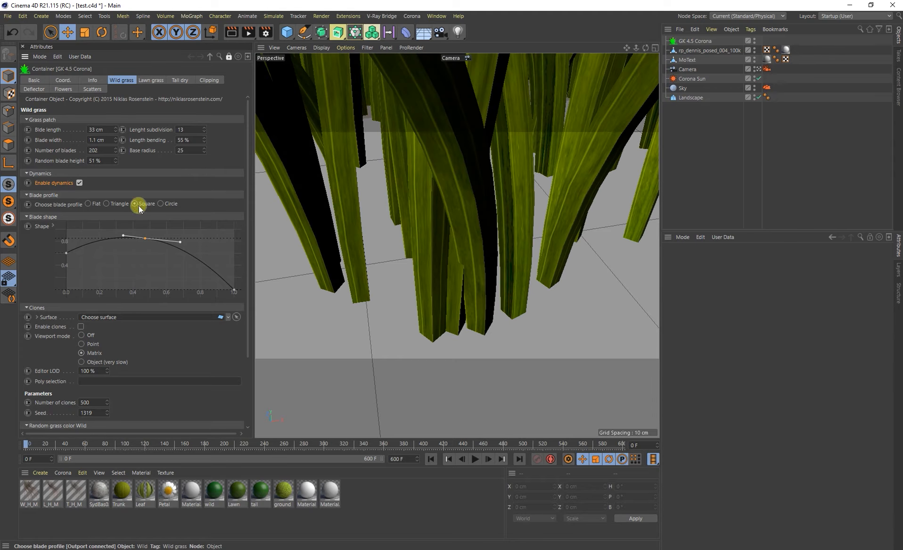
pyautogui.click(161, 204)
pyautogui.keyDown('alt'); pyautogui.moveTo(513, 218); pyautogui.dragTo(431, 224, button='right'); pyautogui.keyUp('alt')
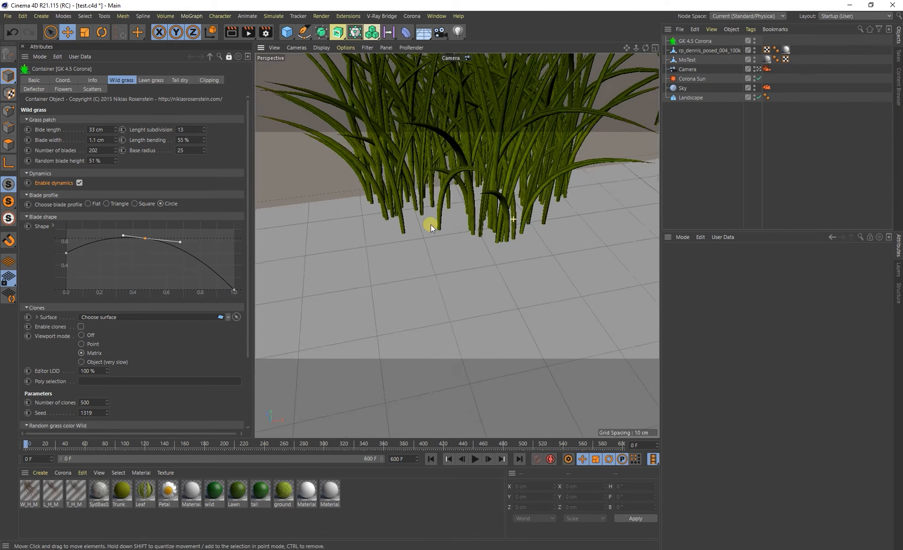
pyautogui.keyDown('alt'); pyautogui.moveTo(504, 204); pyautogui.dragTo(506, 235, button='middle'); pyautogui.keyUp('alt')
pyautogui.keyDown('alt'); pyautogui.moveTo(427, 212); pyautogui.dragTo(433, 203); pyautogui.keyUp('alt')
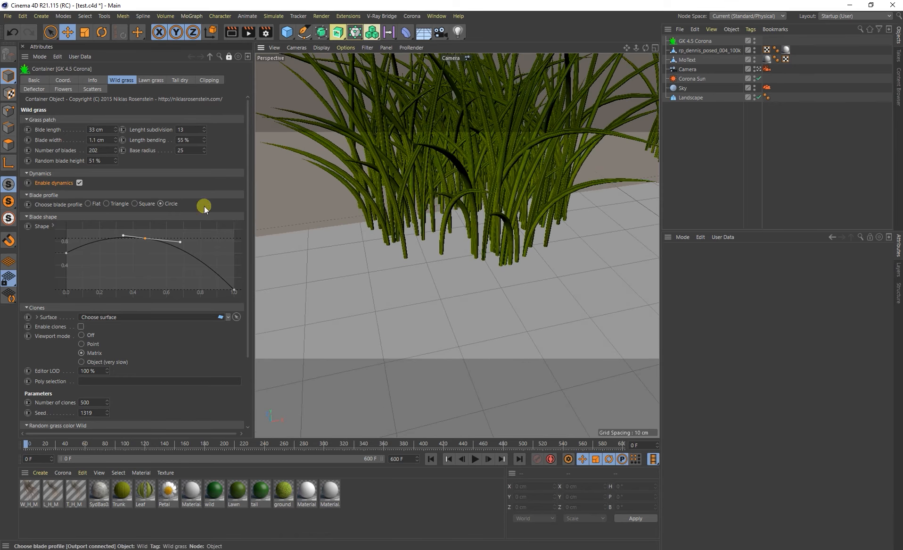
# Set the blade profile to Square and lower the middle point of the blade shape curve to thin the blades.
pyautogui.click(104, 203)
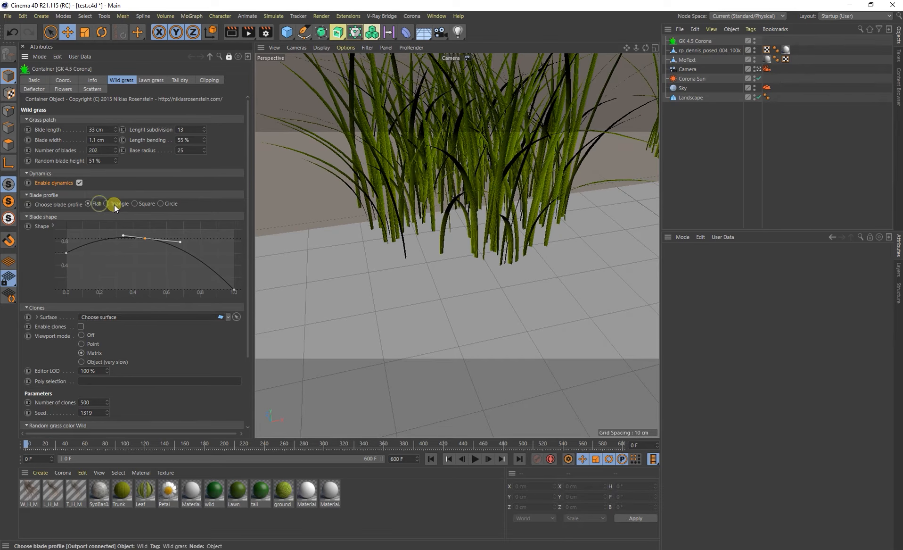
pyautogui.click(135, 203)
pyautogui.moveTo(145, 238); pyautogui.dragTo(144, 272)
pyautogui.keyDown('alt'); pyautogui.moveTo(475, 200); pyautogui.dragTo(474, 270, button='middle'); pyautogui.keyUp('alt')
pyautogui.keyDown('alt'); pyautogui.moveTo(473, 268); pyautogui.dragTo(514, 222); pyautogui.keyUp('alt')
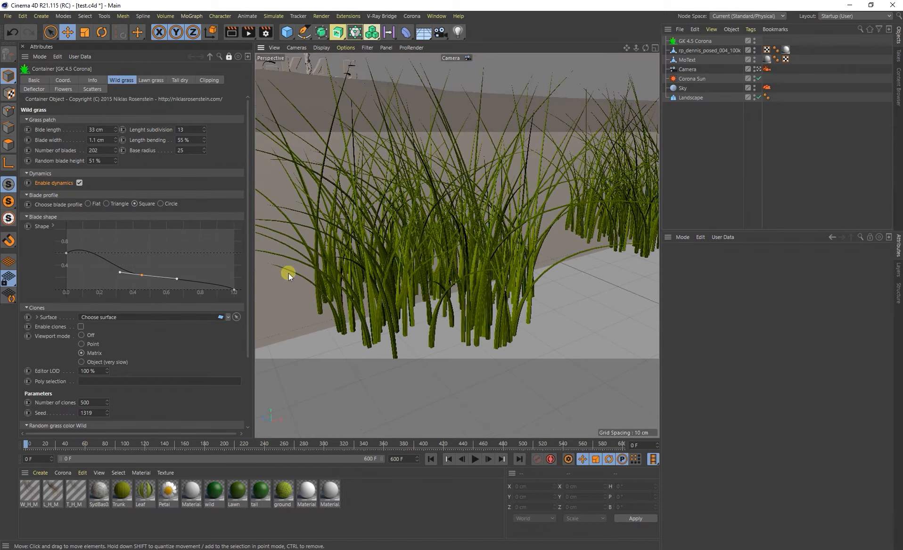
# Raise the middle point of the blade shape curve to about 0.9 and set the blade profile to Flat.
pyautogui.moveTo(155, 247)
pyautogui.mouseDown()
pyautogui.moveTo(147, 276)
pyautogui.moveTo(155, 236)
pyautogui.mouseUp()
pyautogui.click(160, 203)
pyautogui.click(88, 203)
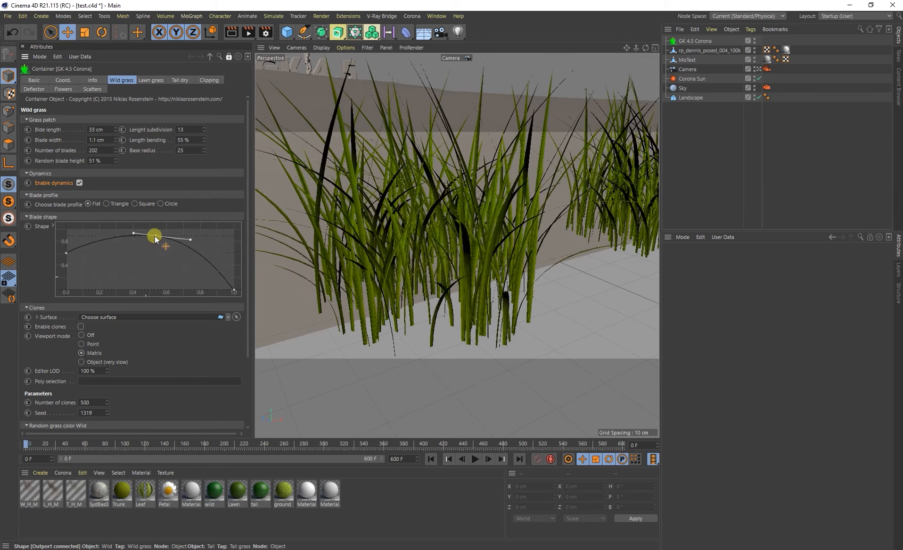
# Collapse the Dynamics, Blade profile, Grass patch and Blade shape settings of the wild grass.
pyautogui.scroll(-5, 432, 265)
pyautogui.keyDown('alt'); pyautogui.moveTo(491, 256); pyautogui.dragTo(483, 279); pyautogui.keyUp('alt')
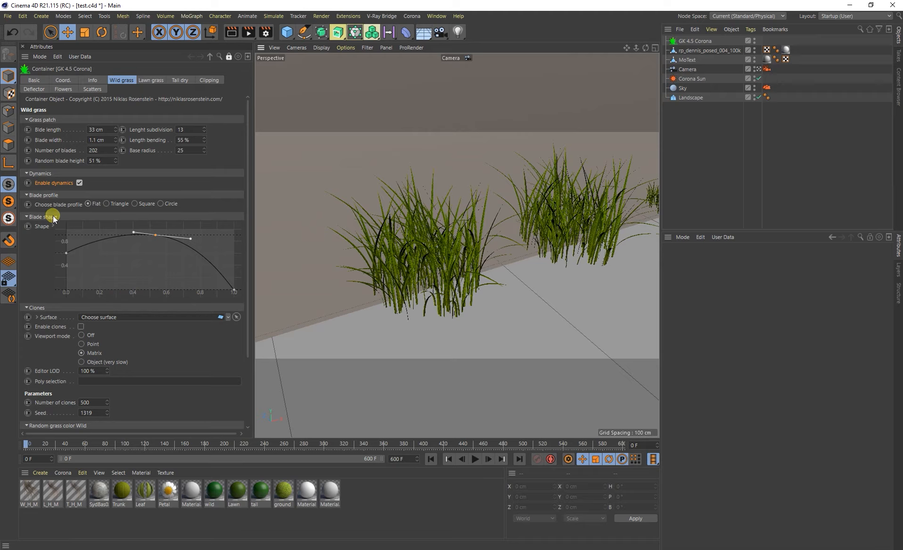
pyautogui.click(64, 195)
pyautogui.click(63, 173)
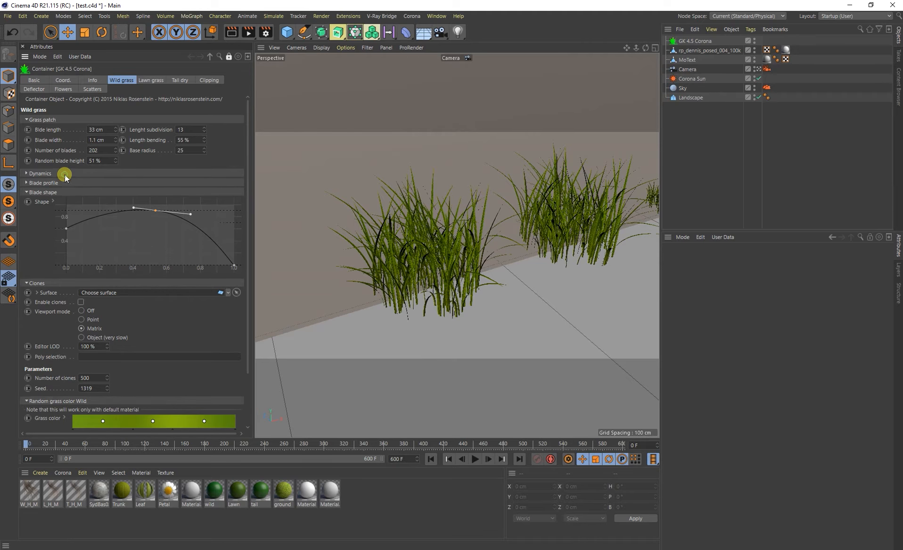
pyautogui.click(76, 119)
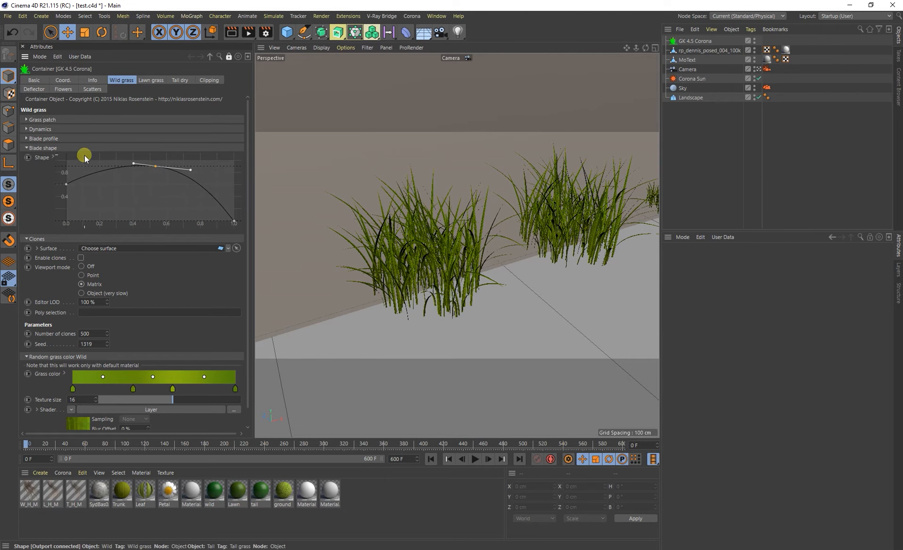
pyautogui.click(88, 148)
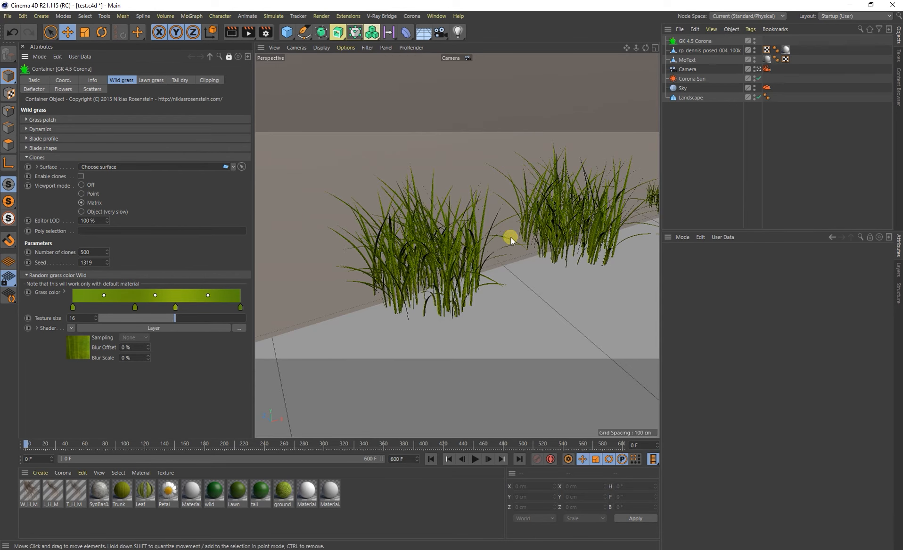
# Assign the Landscape object as the surface for the wild grass clones and enable the clones.
pyautogui.keyDown('alt'); pyautogui.moveTo(511, 237); pyautogui.dragTo(495, 243, button='right'); pyautogui.keyUp('alt')
pyautogui.keyDown('alt'); pyautogui.moveTo(495, 243); pyautogui.dragTo(492, 272, button='middle'); pyautogui.keyUp('alt')
pyautogui.keyDown('alt'); pyautogui.moveTo(513, 284); pyautogui.dragTo(467, 295); pyautogui.keyUp('alt')
pyautogui.keyDown('alt'); pyautogui.moveTo(468, 294); pyautogui.dragTo(546, 256, button='right'); pyautogui.keyUp('alt')
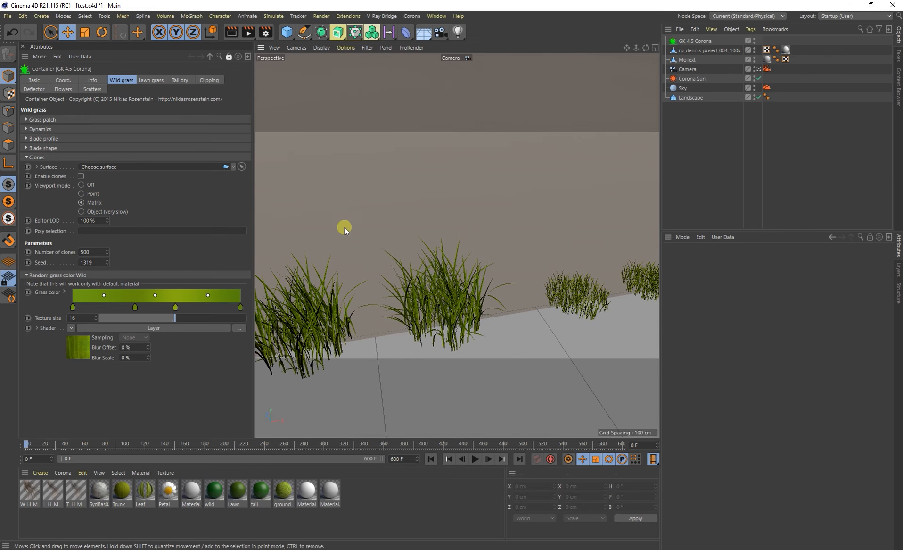
pyautogui.click(241, 167)
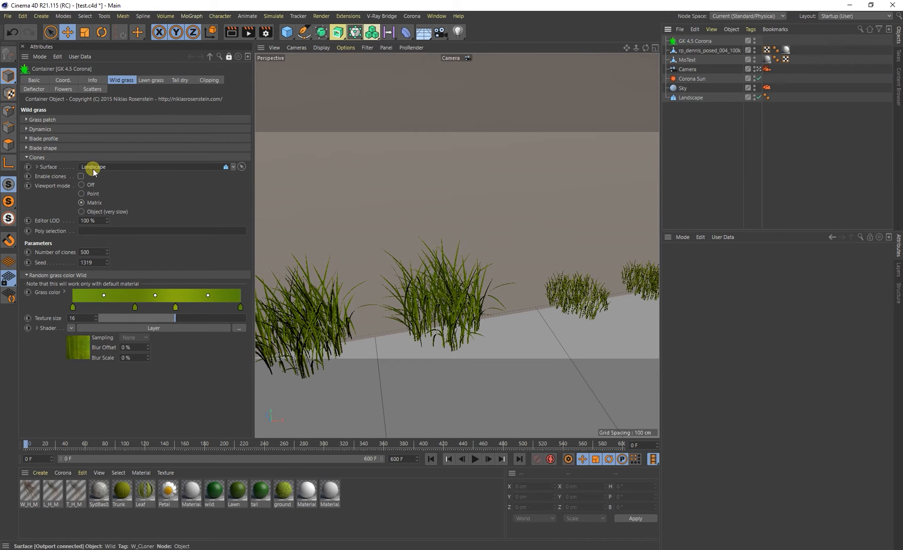
pyautogui.click(82, 175)
# Examine how the wild grass clones are distributed over the landscape and around the GK 4.5 text.
pyautogui.keyDown('alt'); pyautogui.moveTo(532, 204); pyautogui.dragTo(469, 218, button='right'); pyautogui.keyUp('alt')
pyautogui.keyDown('alt'); pyautogui.moveTo(549, 198); pyautogui.dragTo(497, 314, button='middle'); pyautogui.keyUp('alt')
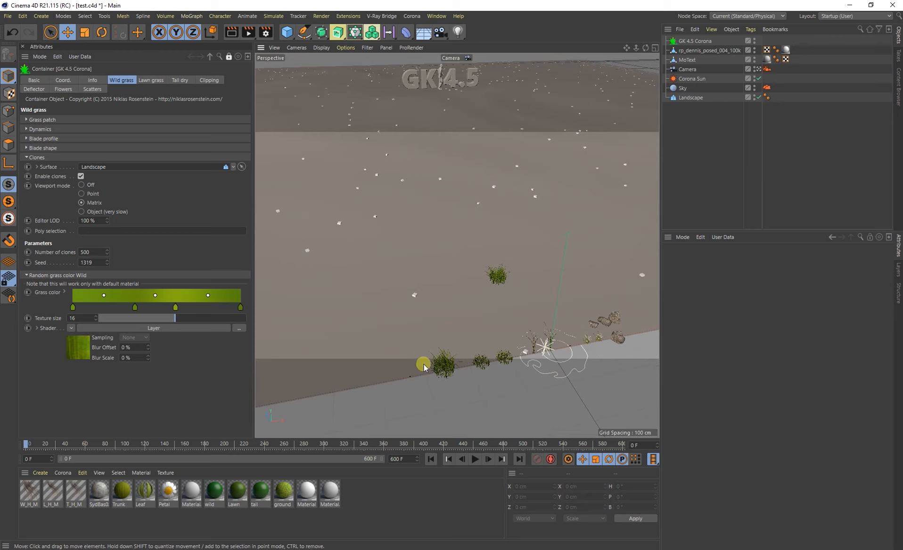
pyautogui.keyDown('alt'); pyautogui.moveTo(572, 178); pyautogui.dragTo(531, 265, button='middle'); pyautogui.keyUp('alt')
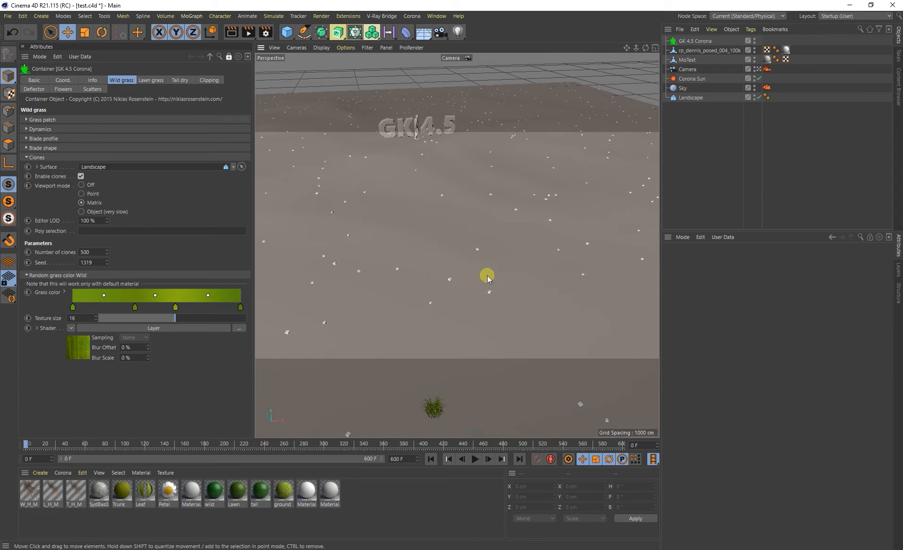
pyautogui.keyDown('alt'); pyautogui.moveTo(373, 393); pyautogui.dragTo(438, 249, button='middle'); pyautogui.keyUp('alt')
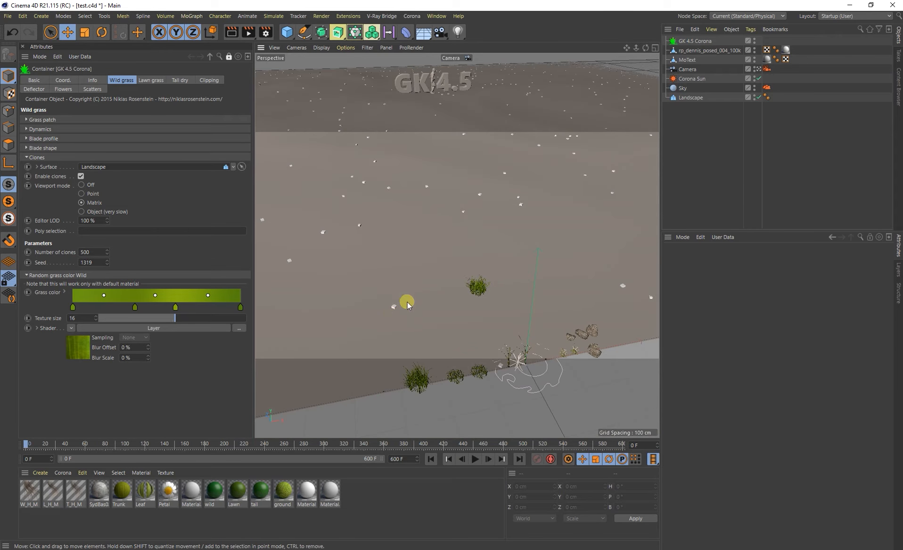
pyautogui.keyDown('alt'); pyautogui.moveTo(499, 273); pyautogui.dragTo(470, 270); pyautogui.keyUp('alt')
pyautogui.keyDown('alt'); pyautogui.moveTo(501, 262); pyautogui.dragTo(400, 371, button='middle'); pyautogui.keyUp('alt')
pyautogui.keyDown('alt'); pyautogui.moveTo(530, 183); pyautogui.dragTo(497, 316, button='middle'); pyautogui.keyUp('alt')
pyautogui.keyDown('alt'); pyautogui.moveTo(460, 217); pyautogui.dragTo(545, 213, button='right'); pyautogui.keyUp('alt')
pyautogui.keyDown('alt'); pyautogui.moveTo(545, 222); pyautogui.dragTo(501, 256, button='middle'); pyautogui.keyUp('alt')
pyautogui.keyDown('alt'); pyautogui.moveTo(501, 256); pyautogui.dragTo(459, 257); pyautogui.keyUp('alt')
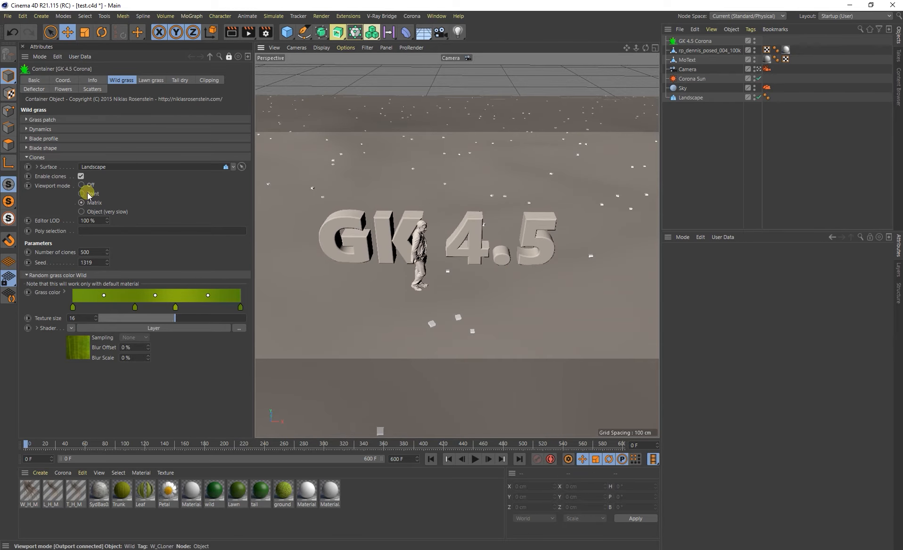
# Set the clones' viewport mode to Object (very slow) and view the grass patches near the figure.
pyautogui.click(81, 211)
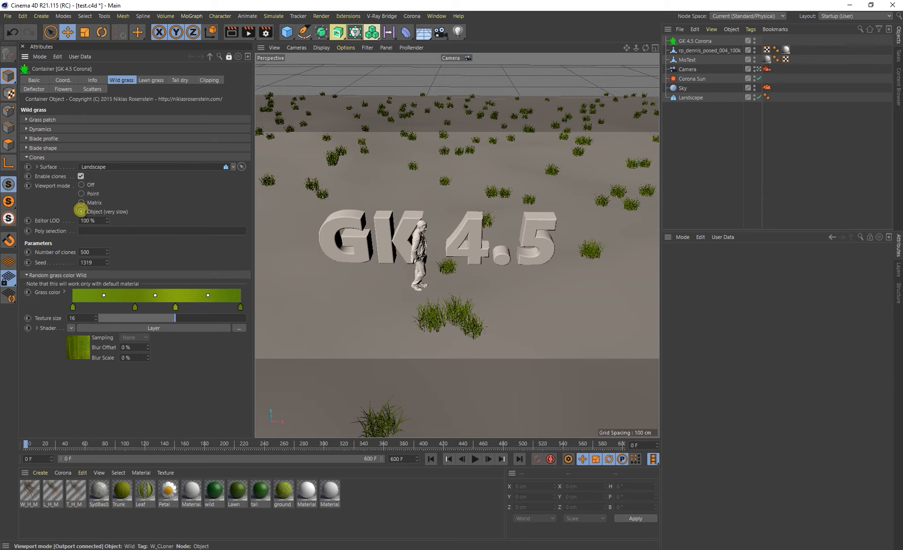
pyautogui.keyDown('alt'); pyautogui.moveTo(428, 308); pyautogui.dragTo(493, 309, button='right'); pyautogui.keyUp('alt')
pyautogui.keyDown('alt'); pyautogui.moveTo(493, 309); pyautogui.dragTo(491, 291, button='middle'); pyautogui.keyUp('alt')
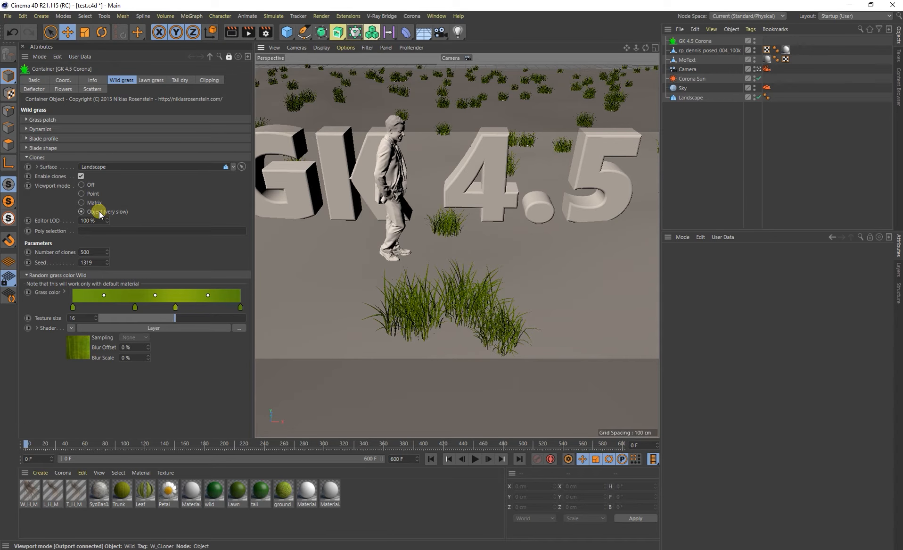
pyautogui.keyDown('alt'); pyautogui.moveTo(445, 286); pyautogui.dragTo(423, 286, button='right'); pyautogui.keyUp('alt')
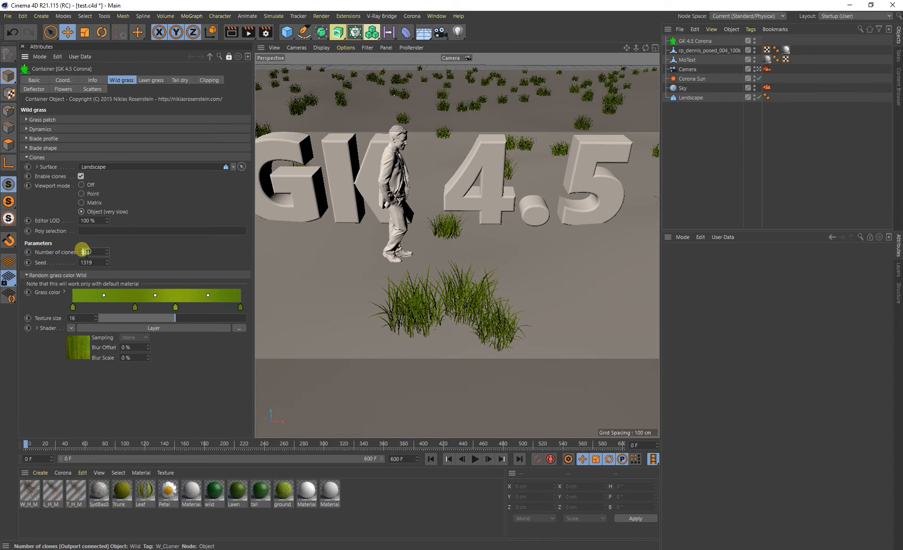
# Set the number of wild grass clones to 2000.
pyautogui.write('2000')
pyautogui.press('Return')
pyautogui.keyDown('alt'); pyautogui.moveTo(478, 243); pyautogui.dragTo(498, 256); pyautogui.keyUp('alt')
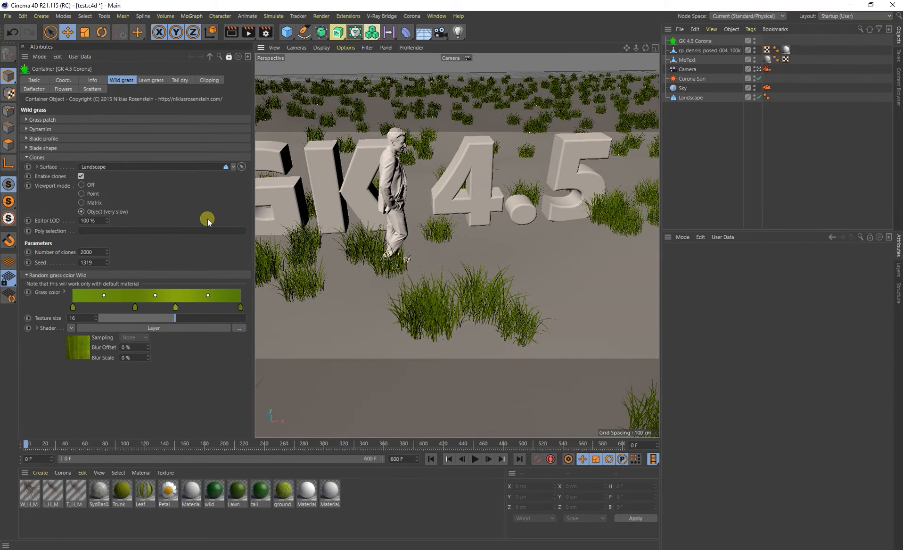
# Reduce the wild grass blade length to 24.2 cm, judging it against the standing figure.
pyautogui.scroll(10, 402, 273)
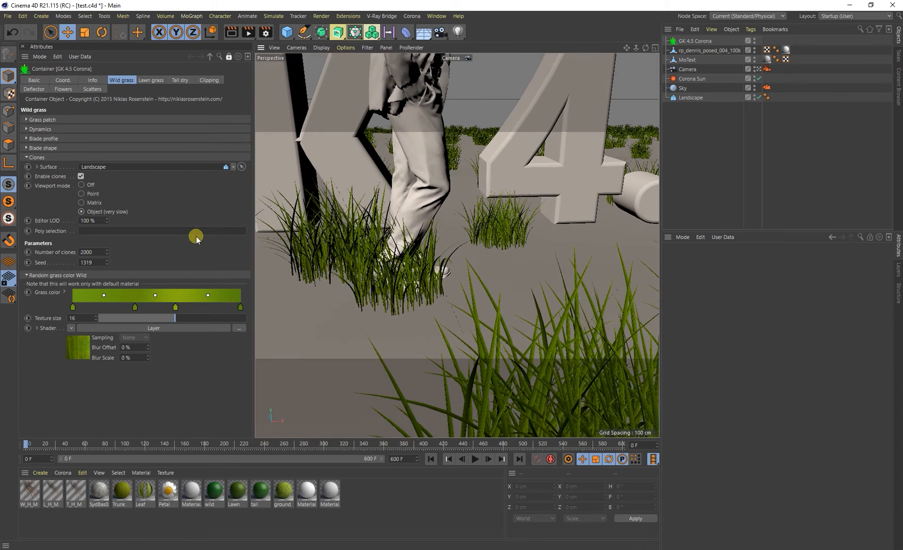
pyautogui.click(106, 118)
pyautogui.moveTo(115, 129); pyautogui.dragTo(116, 130)
pyautogui.scroll(-10, 538, 258)
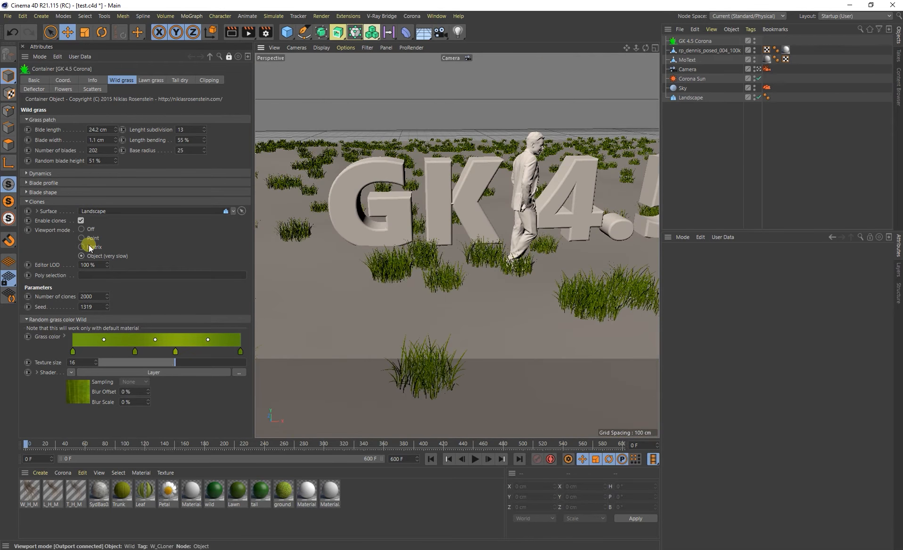
# Try the Point viewport mode for the clones, then switch it to Matrix.
pyautogui.click(92, 238)
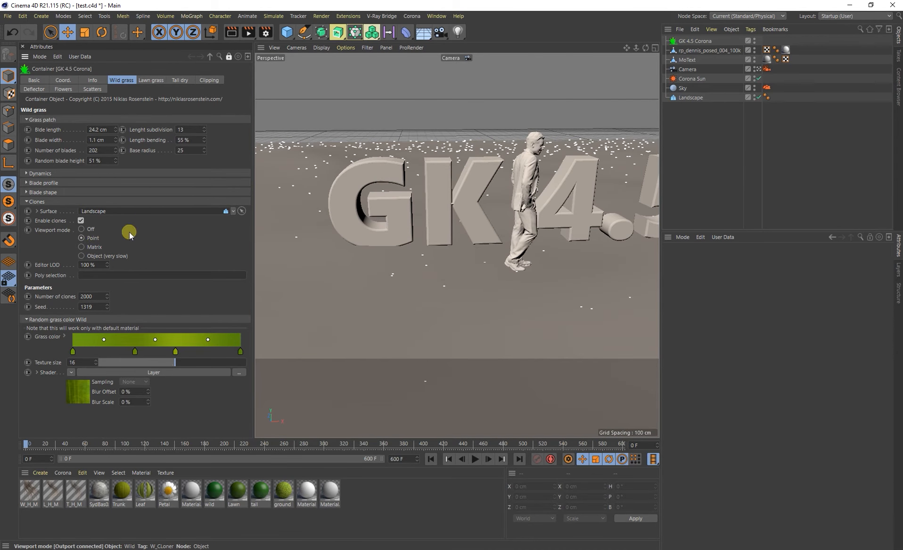
pyautogui.click(88, 245)
pyautogui.scroll(-5, 500, 271)
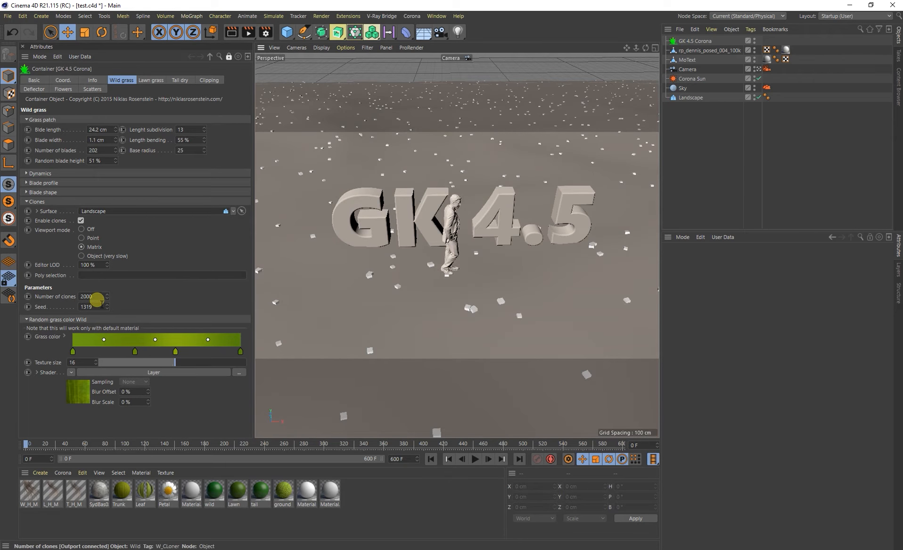
# Render a preview of the scene in the Picture Viewer, then close it and stop the render.
pyautogui.click(249, 32)
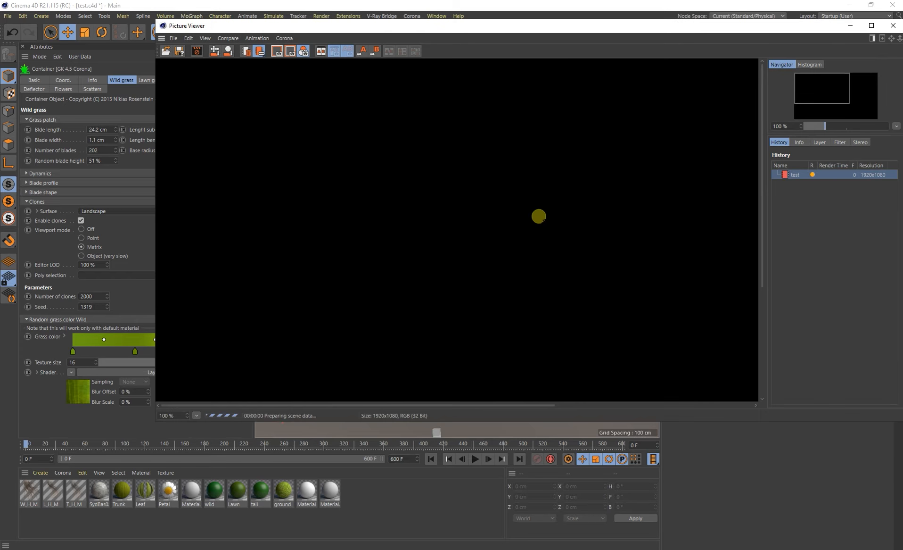
pyautogui.moveTo(551, 27); pyautogui.dragTo(483, 68)
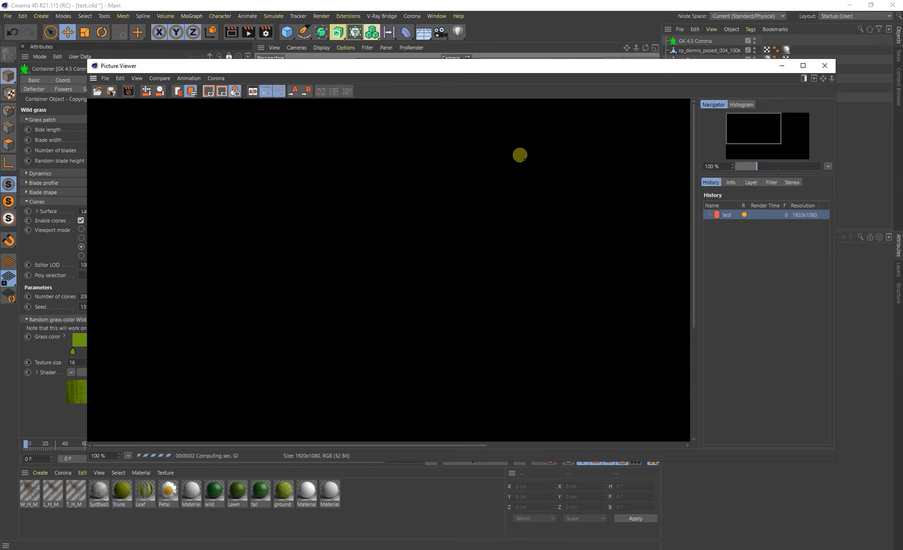
pyautogui.scroll(-4, 419, 226)
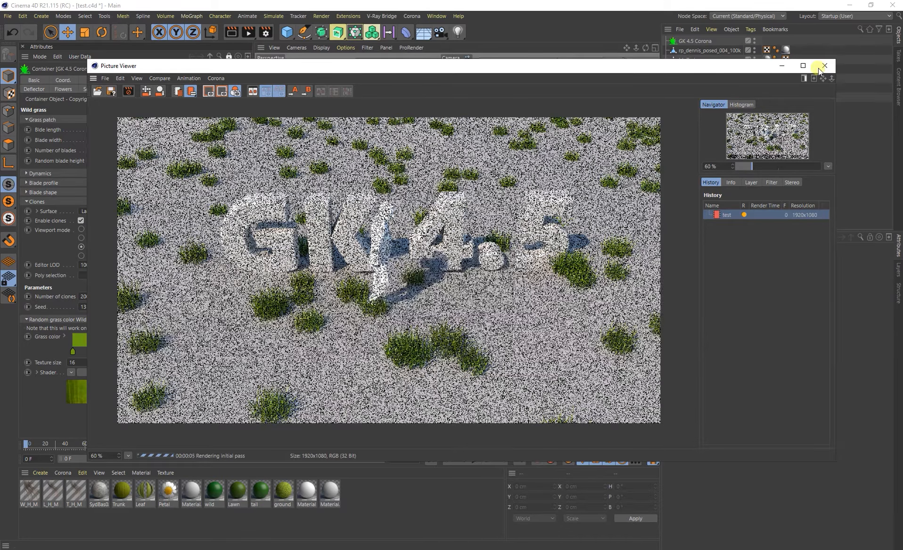
pyautogui.click(824, 66)
pyautogui.click(464, 315)
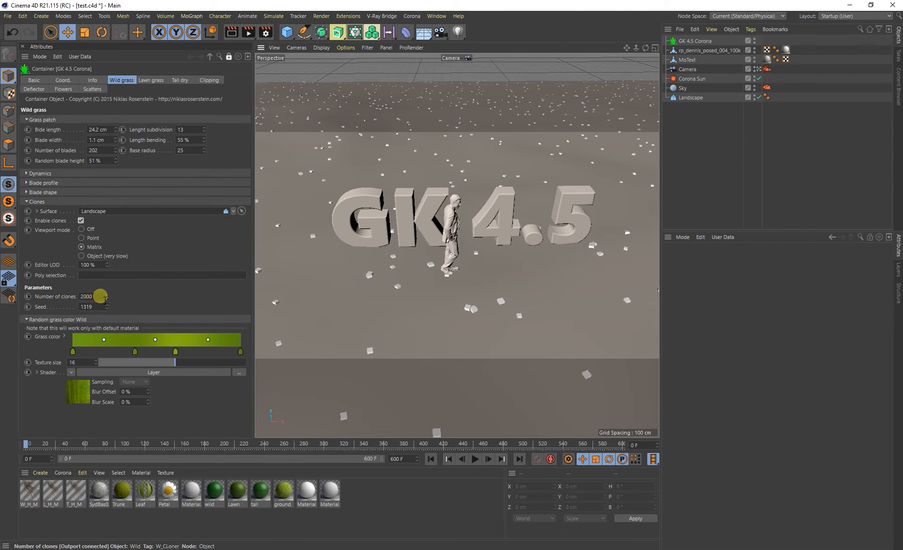
# Set the number of wild grass clones to 50000.
pyautogui.click(160, 317)
pyautogui.press('Return')
pyautogui.moveTo(477, 233)
pyautogui.keyDown('alt'); pyautogui.mouseDown()
pyautogui.moveTo(508, 227)
pyautogui.moveTo(479, 235)
pyautogui.moveTo(456, 221)
pyautogui.moveTo(483, 214)
pyautogui.moveTo(504, 227)
pyautogui.moveTo(427, 246)
pyautogui.moveTo(514, 227)
pyautogui.moveTo(494, 242)
pyautogui.moveTo(461, 240)
pyautogui.mouseUp(); pyautogui.keyUp('alt')
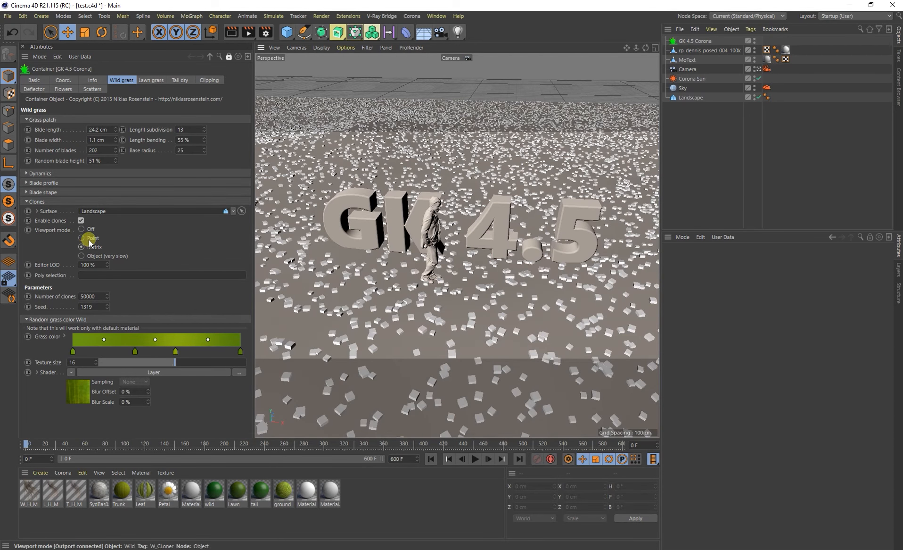
# Set the clones' viewport mode to Point and render the scene to the Picture Viewer.
pyautogui.click(90, 242)
pyautogui.keyDown('alt'); pyautogui.moveTo(323, 258); pyautogui.dragTo(434, 267); pyautogui.keyUp('alt')
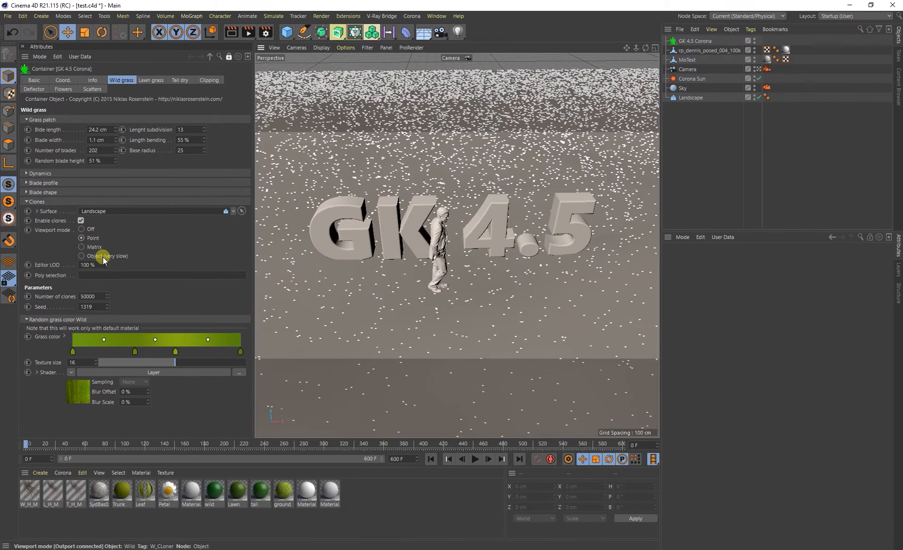
pyautogui.keyDown('alt'); pyautogui.moveTo(502, 250); pyautogui.dragTo(415, 195); pyautogui.keyUp('alt')
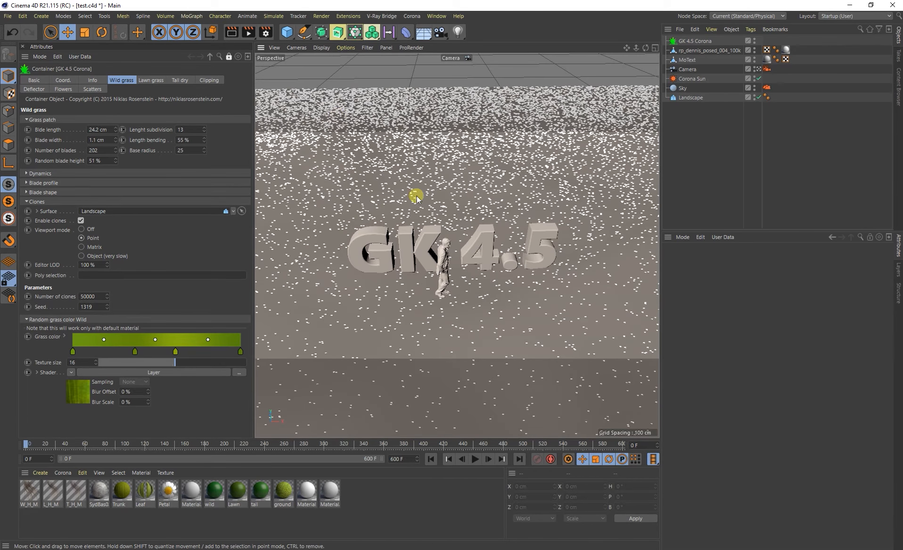
pyautogui.click(251, 32)
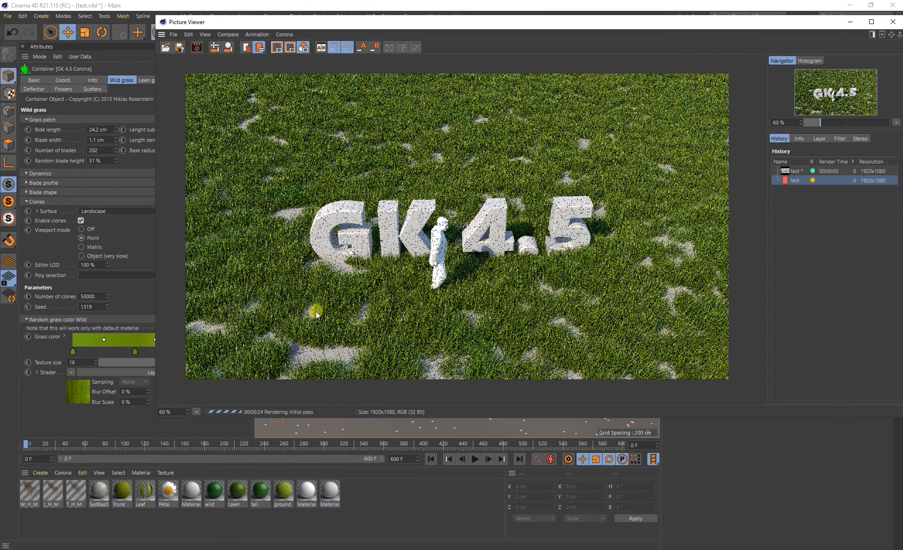
# Close the Picture Viewer, stop the running render, and set the number of wild grass clones to 80000.
pyautogui.click(892, 21)
pyautogui.click(467, 313)
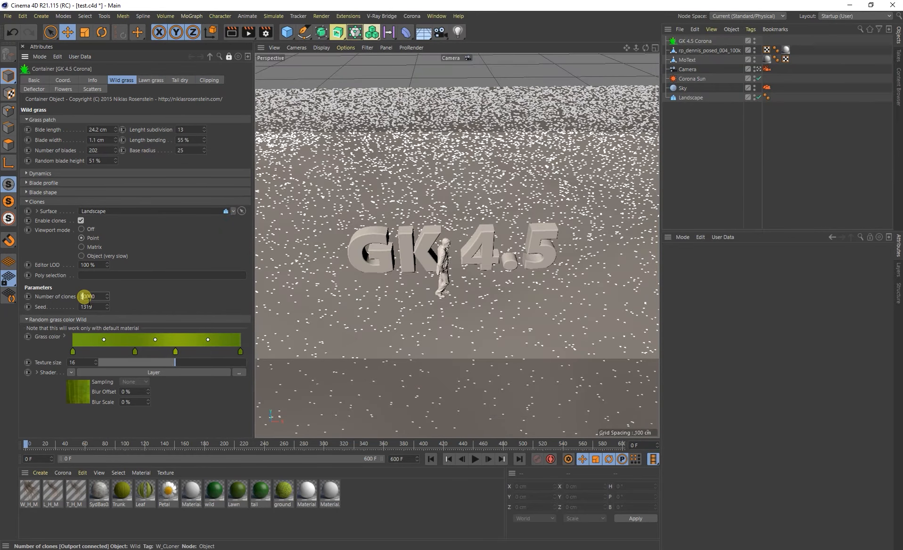
pyautogui.write('80000')
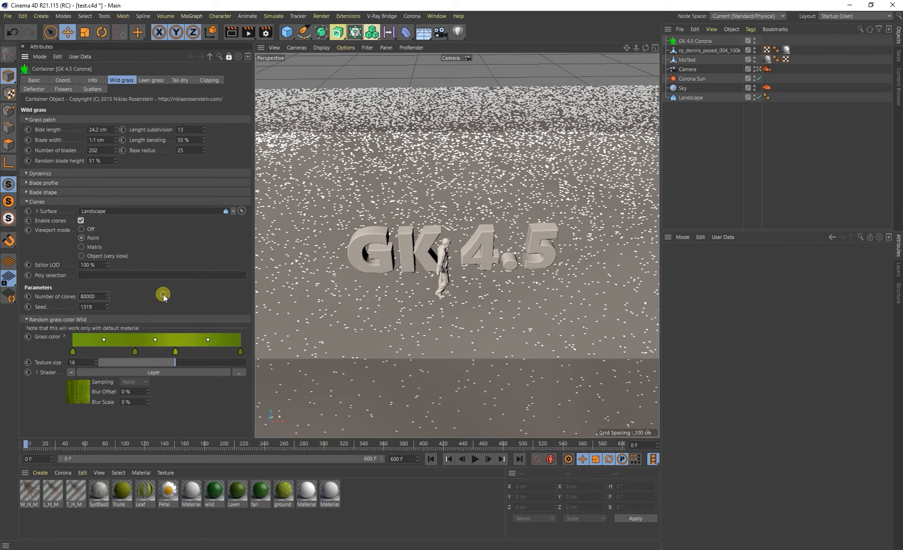
pyautogui.click(170, 299)
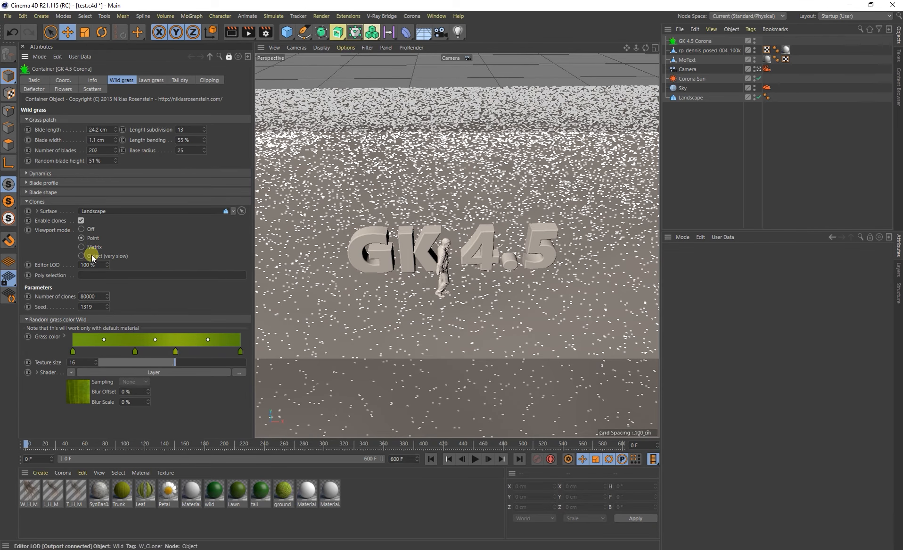
# Set the clones' Editor LOD to 10 % and their viewport mode to Object (very slow).
pyautogui.moveTo(463, 255)
pyautogui.keyDown('alt'); pyautogui.mouseDown()
pyautogui.moveTo(452, 254)
pyautogui.moveTo(461, 246)
pyautogui.moveTo(476, 254)
pyautogui.moveTo(448, 255)
pyautogui.mouseUp(); pyautogui.keyUp('alt')
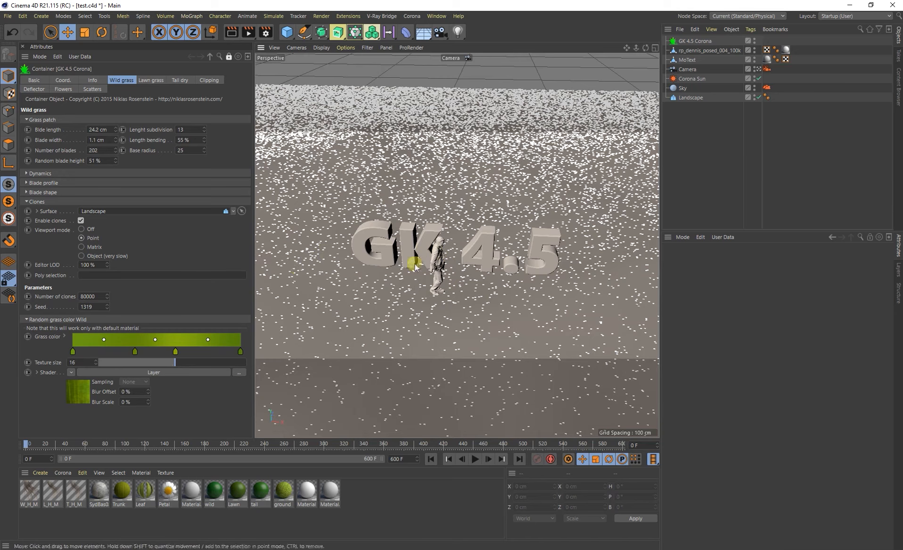
pyautogui.click(88, 266)
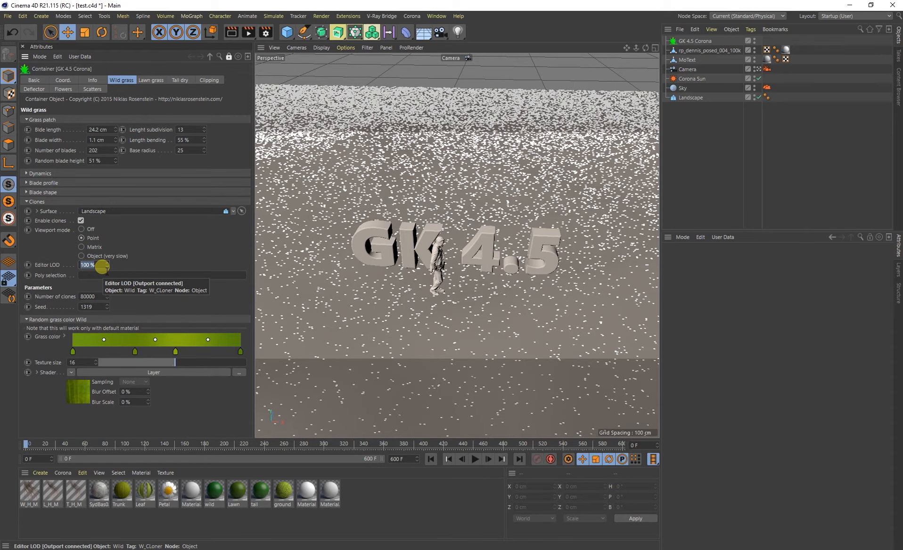
pyautogui.write('10')
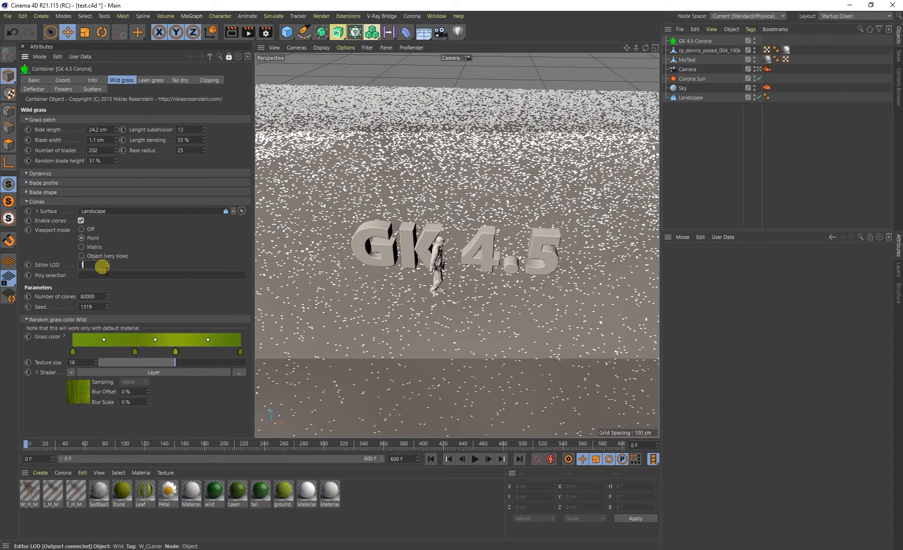
pyautogui.press('Return')
pyautogui.click(105, 255)
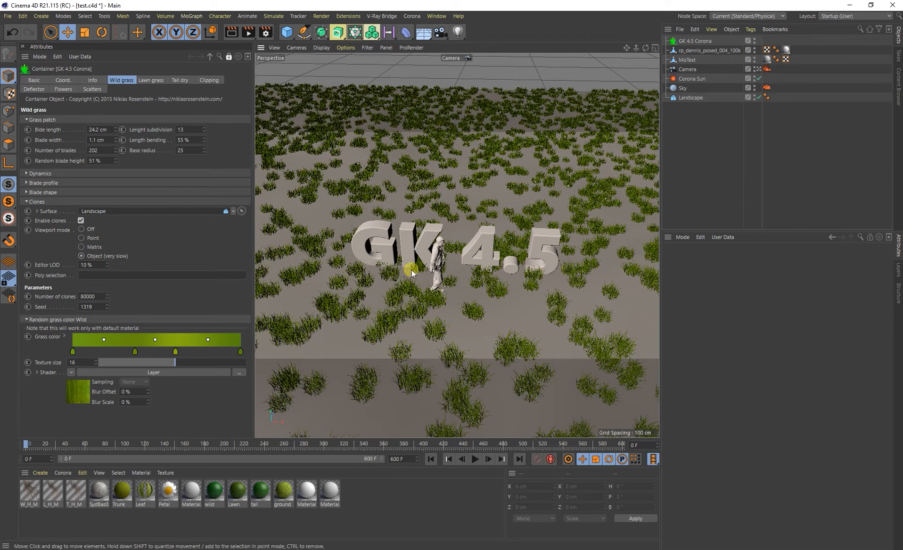
# Switch the clones' viewport mode to Matrix and render the scene to the Picture Viewer.
pyautogui.click(89, 246)
pyautogui.keyDown('alt'); pyautogui.moveTo(513, 275); pyautogui.dragTo(496, 266); pyautogui.keyUp('alt')
pyautogui.scroll(4, 492, 267)
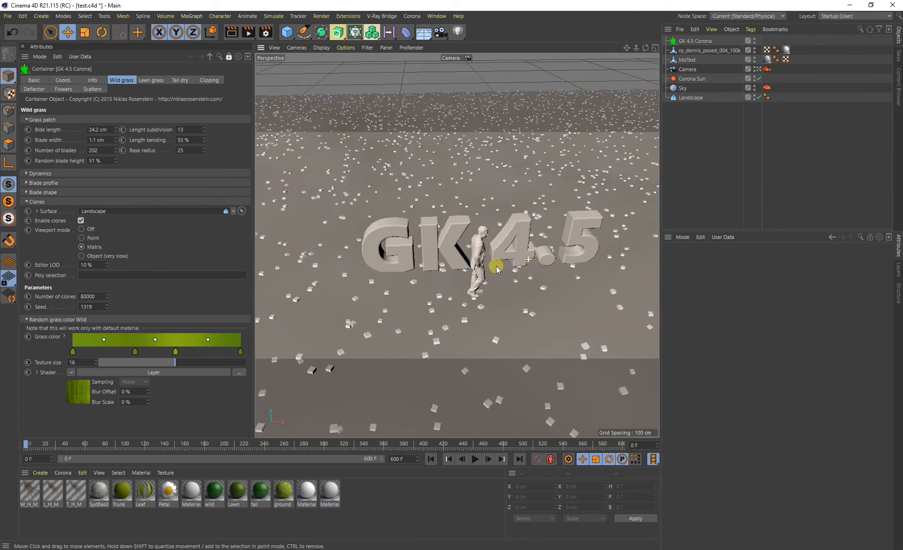
pyautogui.scroll(-6, 544, 268)
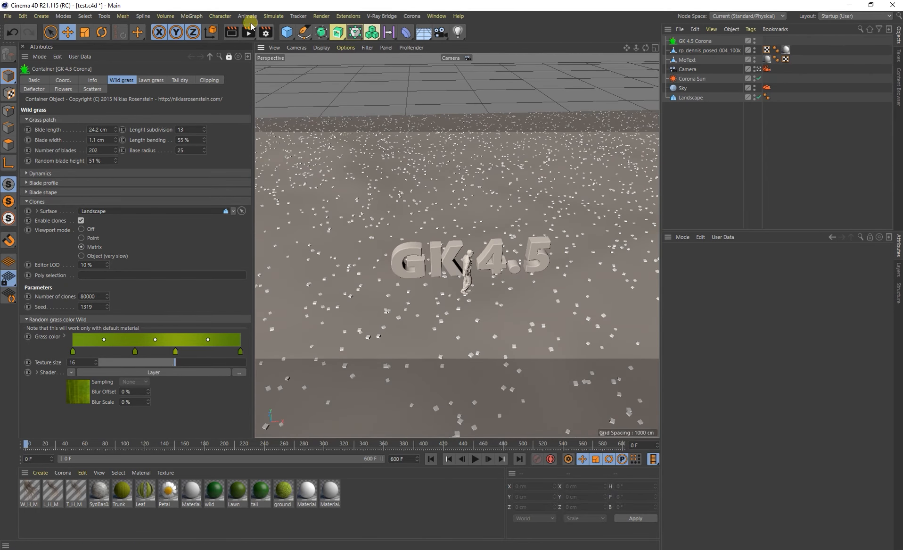
pyautogui.click(250, 29)
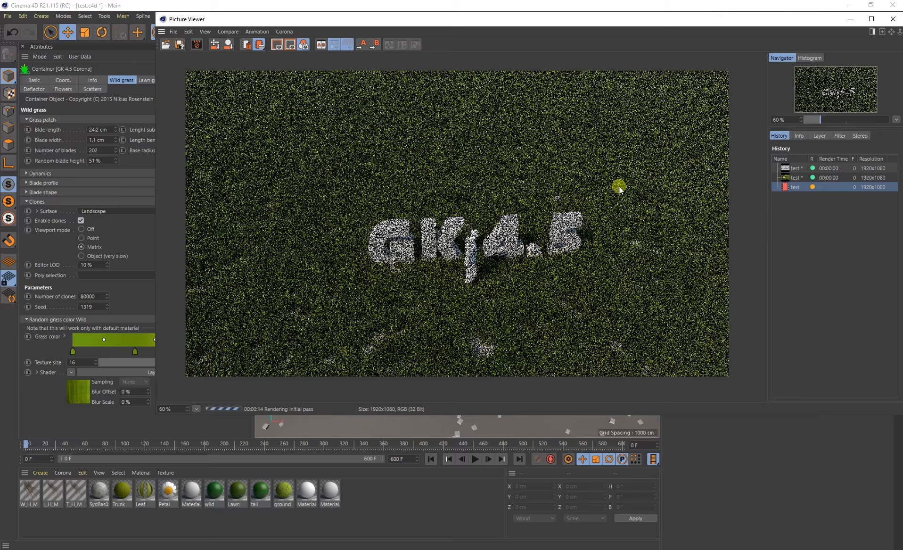
# Stop the render, close the Picture Viewer, and set the number of wild grass clones to 150000.
pyautogui.click(892, 19)
pyautogui.click(468, 314)
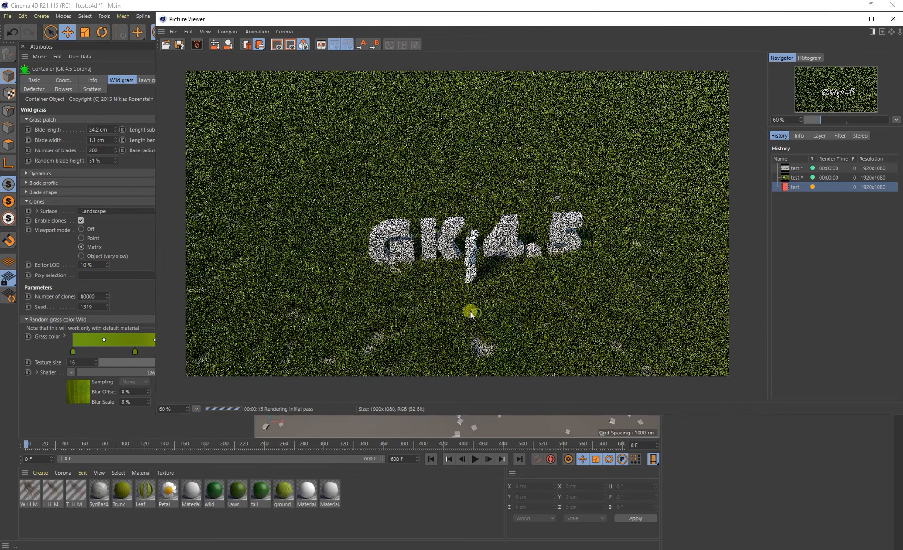
pyautogui.click(81, 296)
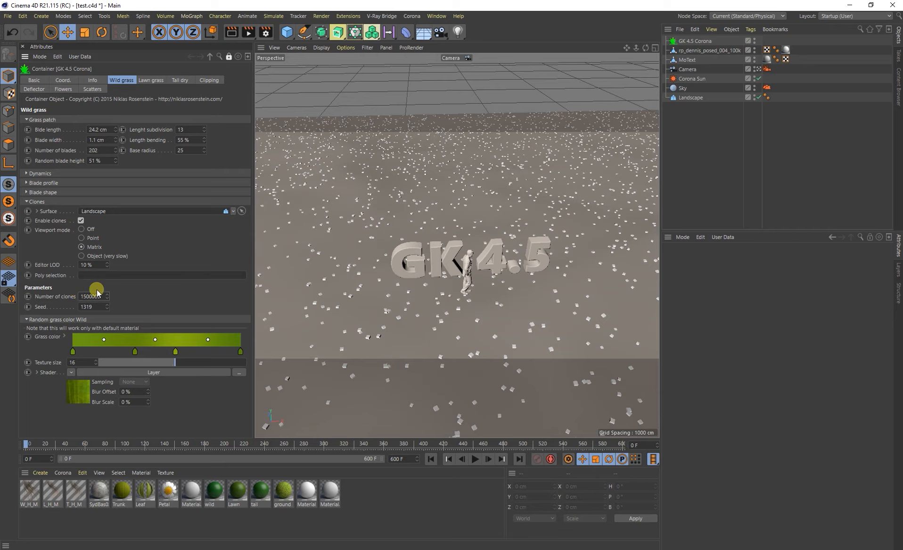
pyautogui.click(86, 296)
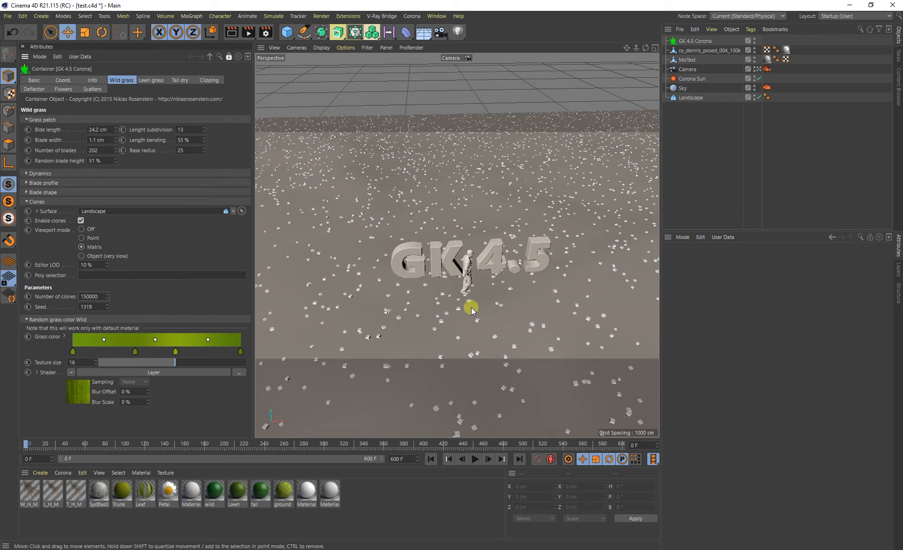
# Render a more distant view of the GK 4.5 text and surrounding landscape to the Picture Viewer.
pyautogui.keyDown('alt'); pyautogui.moveTo(468, 287); pyautogui.dragTo(328, 304, button='right'); pyautogui.keyUp('alt')
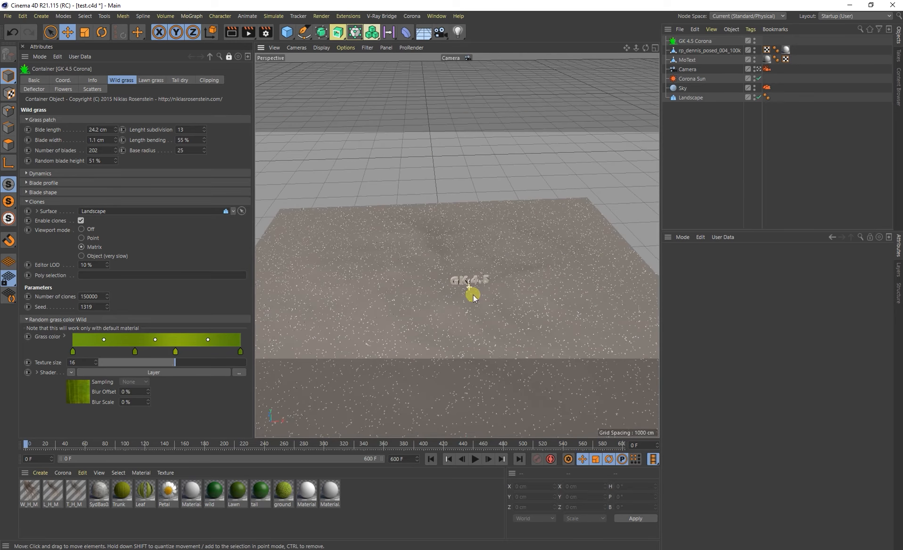
pyautogui.keyDown('alt'); pyautogui.moveTo(472, 288); pyautogui.dragTo(462, 248, button='middle'); pyautogui.keyUp('alt')
pyautogui.keyDown('alt'); pyautogui.moveTo(523, 254); pyautogui.dragTo(456, 245); pyautogui.keyUp('alt')
pyautogui.keyDown('alt'); pyautogui.moveTo(478, 245); pyautogui.dragTo(548, 248, button='right'); pyautogui.keyUp('alt')
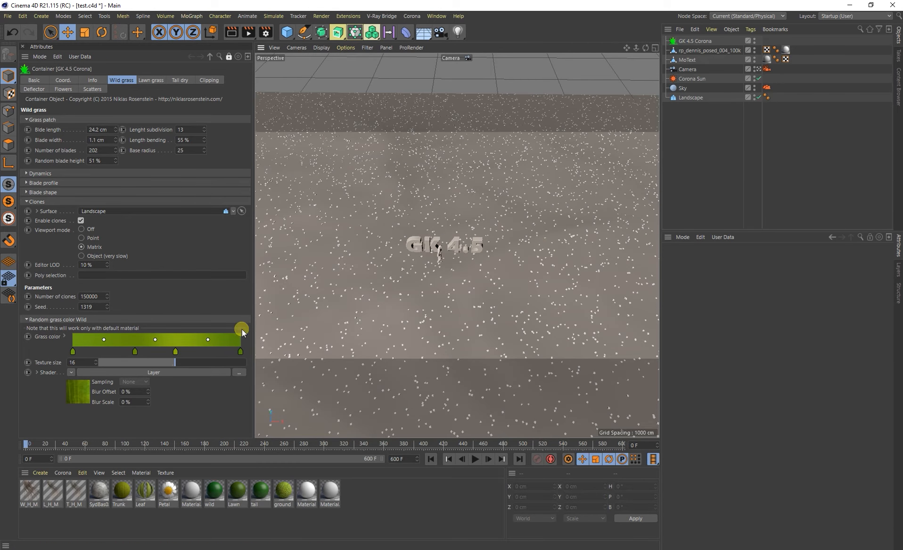
pyautogui.click(248, 32)
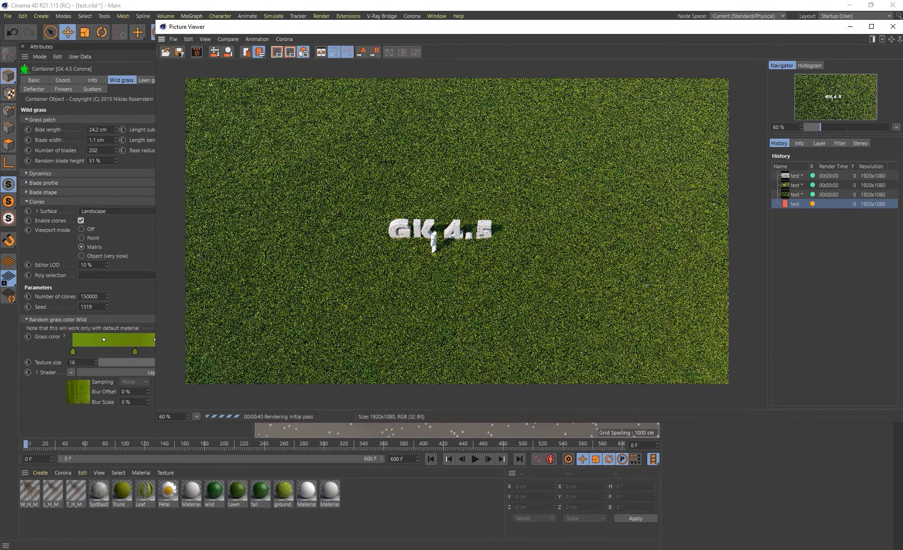
# Check Cinema 4D's CPU and memory usage in Task Manager during the render, then close Task Manager.
pyautogui.rightClick(433, 549)
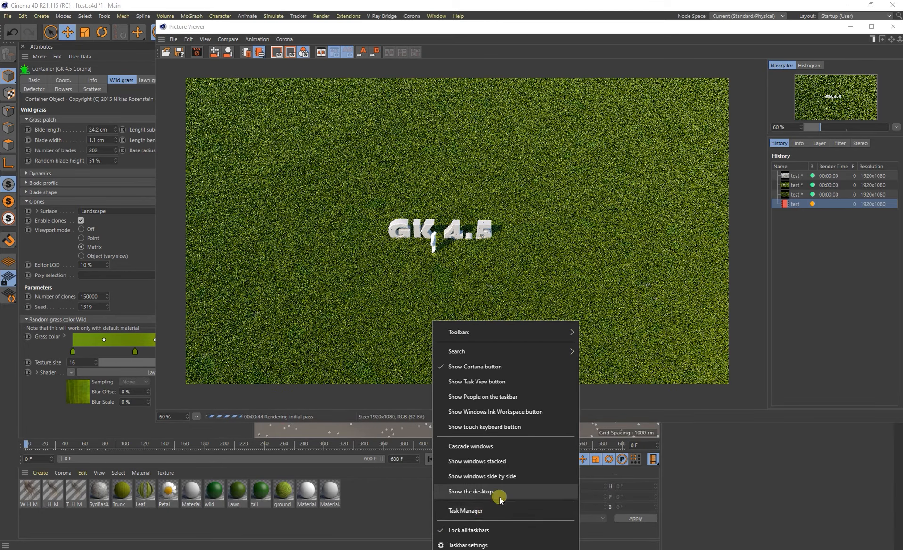
pyautogui.press('Escape')
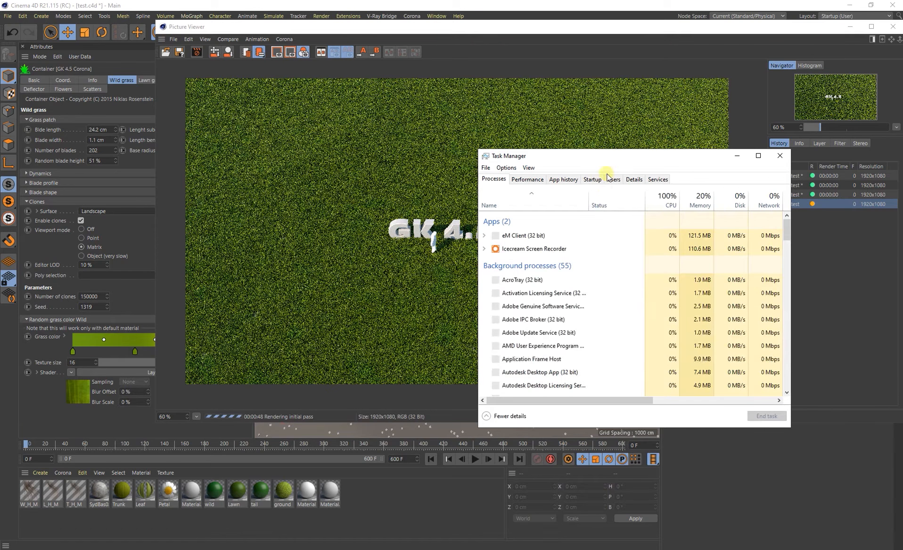
pyautogui.moveTo(618, 162); pyautogui.dragTo(578, 154)
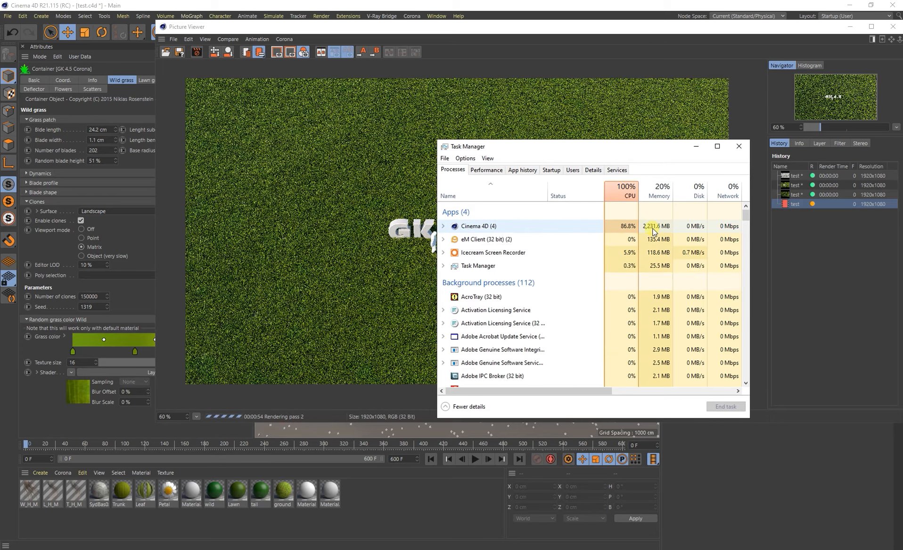
pyautogui.moveTo(601, 149); pyautogui.dragTo(522, 139)
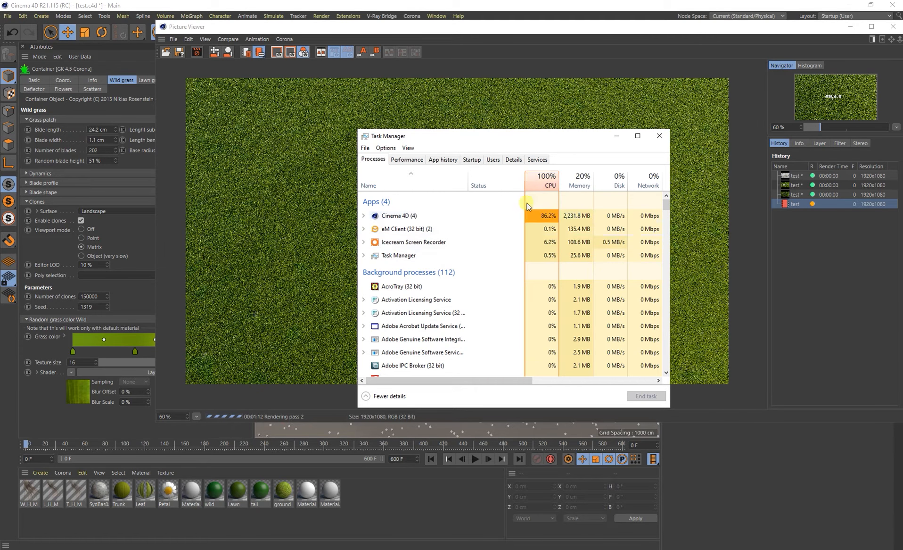
pyautogui.moveTo(517, 136); pyautogui.dragTo(492, 131)
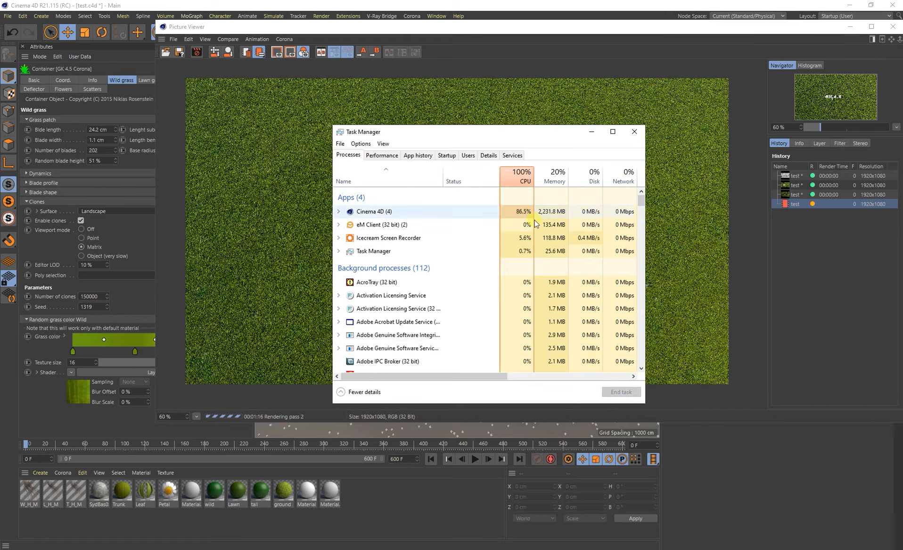
pyautogui.click(632, 132)
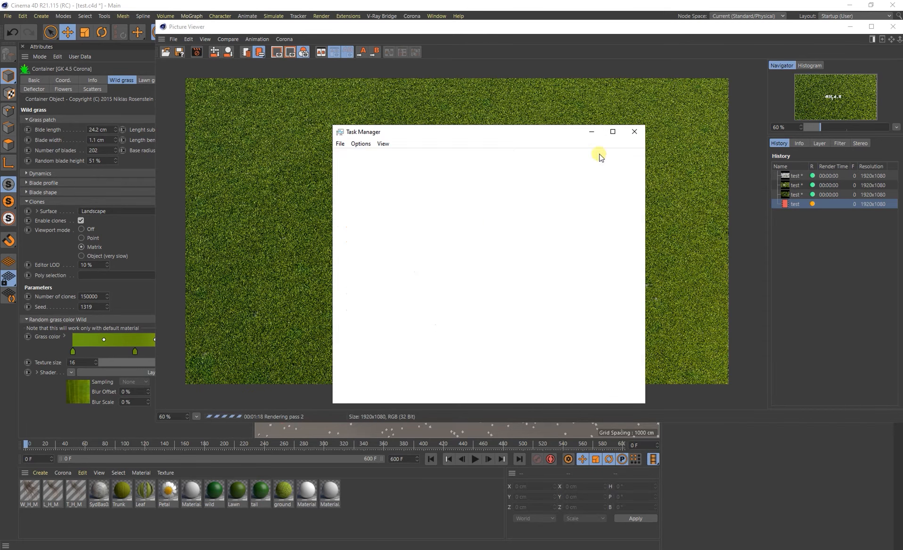
# Stop the running render of the grass landscape and close the Picture Viewer.
pyautogui.press('Escape')
pyautogui.click(476, 315)
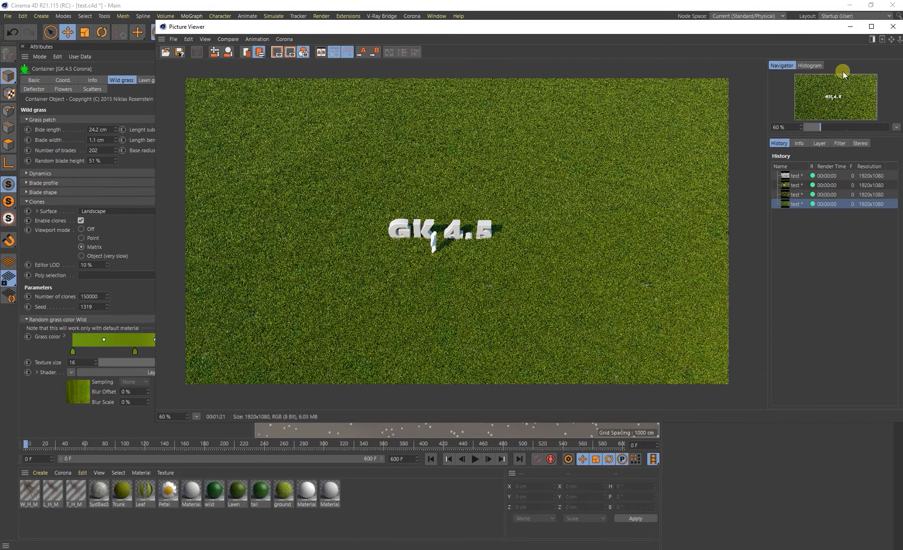
pyautogui.click(894, 29)
# Examine how the clones are distributed over the landscape in the perspective and top views.
pyautogui.moveTo(493, 231)
pyautogui.keyDown('alt'); pyautogui.mouseDown()
pyautogui.moveTo(490, 219)
pyautogui.moveTo(469, 213)
pyautogui.moveTo(459, 237)
pyautogui.moveTo(511, 235)
pyautogui.moveTo(481, 245)
pyautogui.mouseUp(); pyautogui.keyUp('alt')
pyautogui.scroll(3, 479, 223)
pyautogui.keyDown('alt'); pyautogui.moveTo(481, 245); pyautogui.dragTo(504, 242, button='right'); pyautogui.keyUp('alt')
pyautogui.keyDown('alt'); pyautogui.moveTo(504, 242); pyautogui.dragTo(495, 240); pyautogui.keyUp('alt')
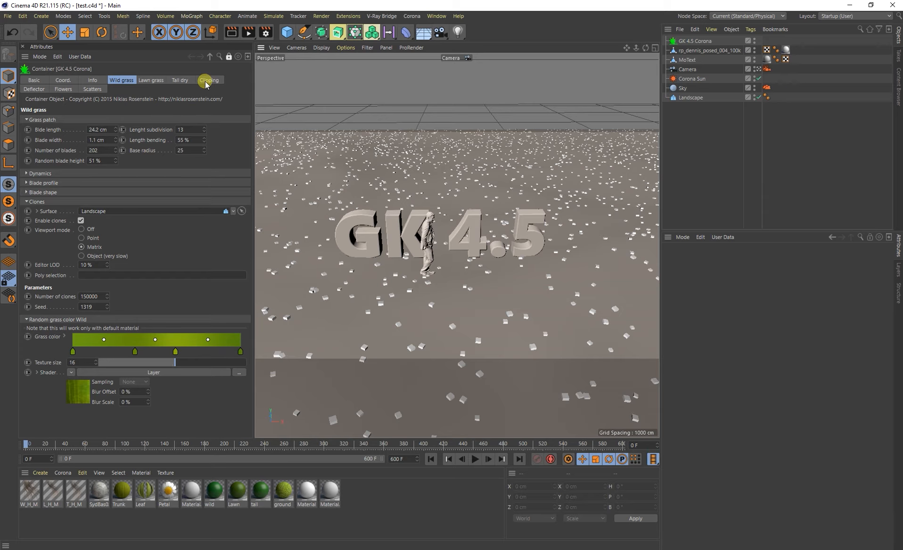
pyautogui.middleClick(436, 189)
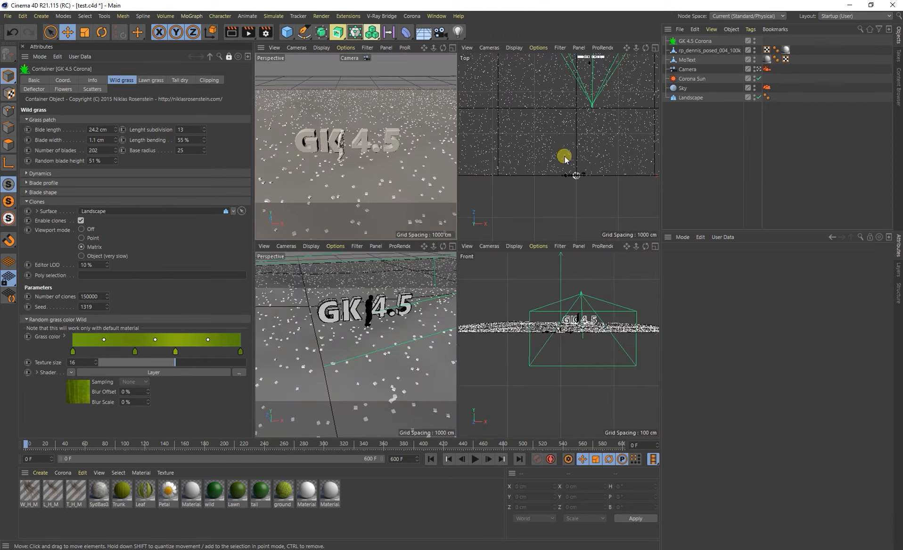
pyautogui.middleClick(564, 159)
pyautogui.keyDown('alt'); pyautogui.moveTo(548, 194); pyautogui.dragTo(548, 268, button='middle'); pyautogui.keyUp('alt')
pyautogui.moveTo(548, 268)
pyautogui.keyDown('alt'); pyautogui.mouseDown(button='right')
pyautogui.moveTo(499, 269)
pyautogui.moveTo(549, 267)
pyautogui.mouseUp(button='right'); pyautogui.keyUp('alt')
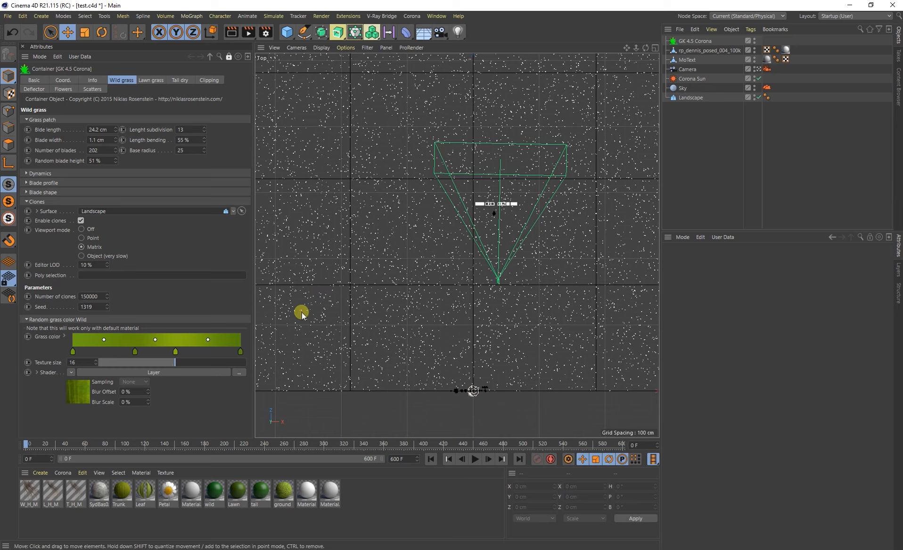
pyautogui.middleClick(470, 302)
pyautogui.middleClick(392, 207)
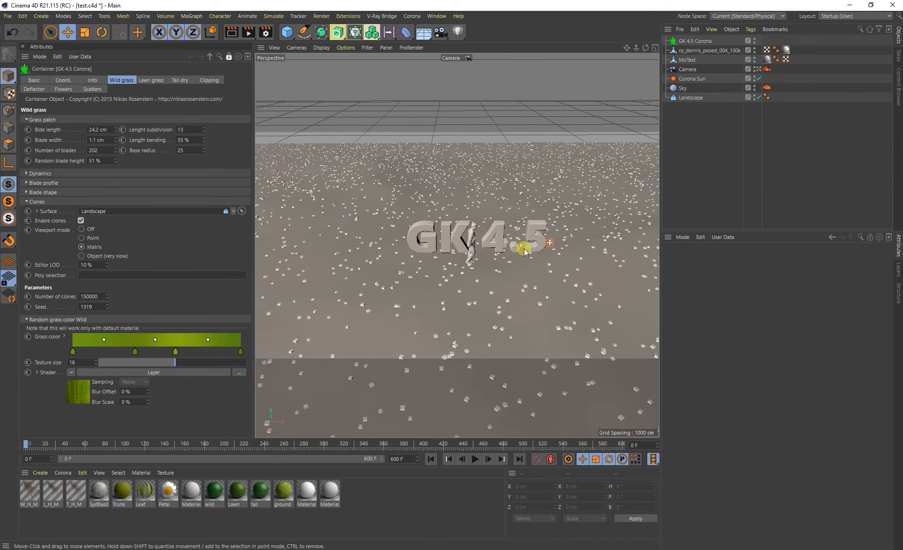
pyautogui.keyDown('alt'); pyautogui.moveTo(550, 252); pyautogui.dragTo(526, 260, button='middle'); pyautogui.keyUp('alt')
pyautogui.keyDown('alt'); pyautogui.moveTo(525, 260); pyautogui.dragTo(489, 240, button='right'); pyautogui.keyUp('alt')
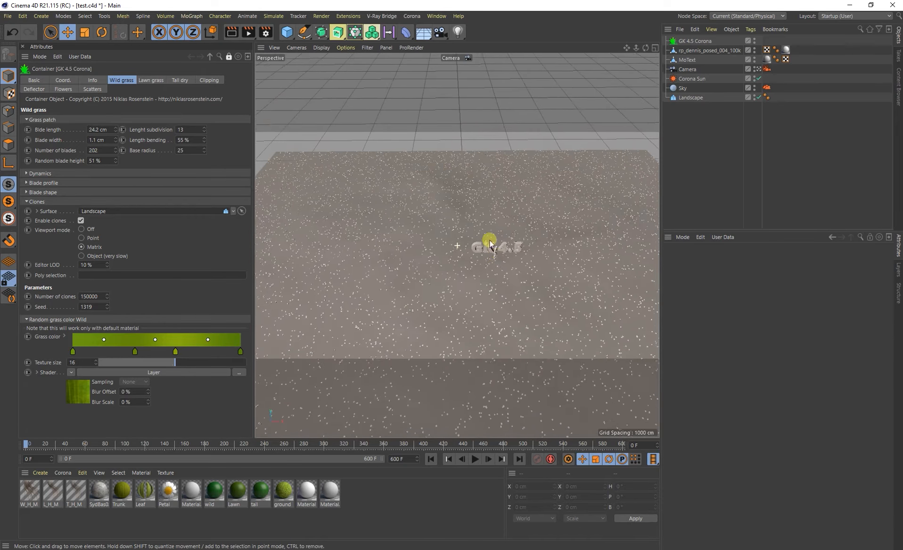
pyautogui.keyDown('alt'); pyautogui.moveTo(489, 240); pyautogui.dragTo(483, 222, button='middle'); pyautogui.keyUp('alt')
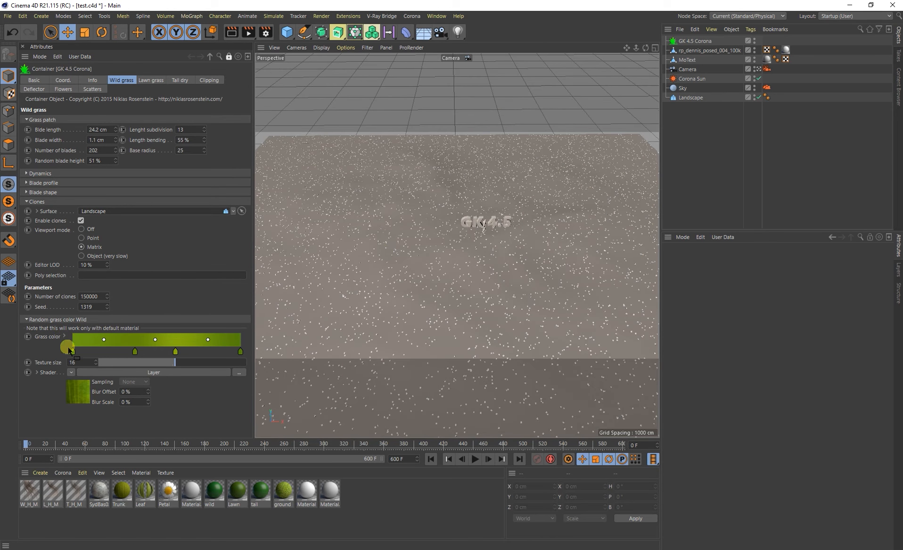
pyautogui.keyDown('alt'); pyautogui.moveTo(304, 338); pyautogui.dragTo(520, 357, button='right'); pyautogui.keyUp('alt')
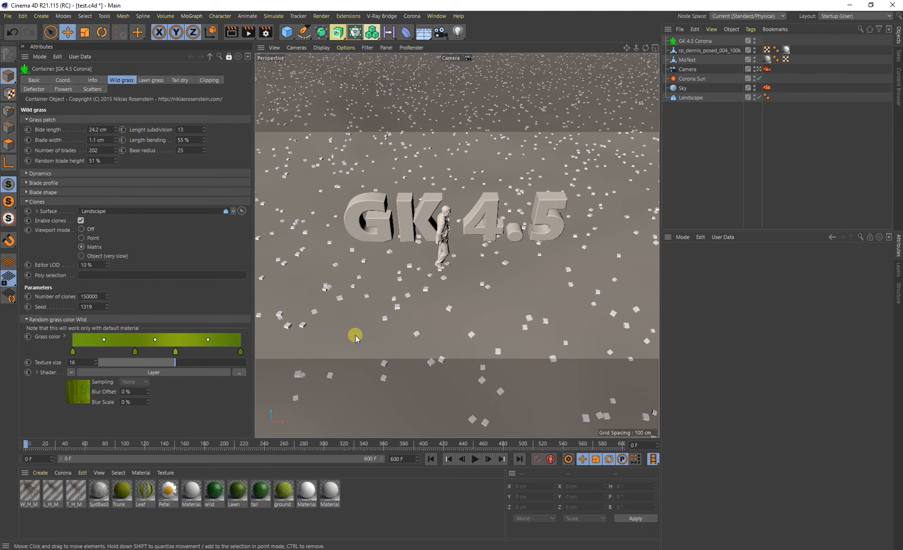
# Start another Picture Viewer render, review the previous render in the history, then close the viewer and stop rendering.
pyautogui.click(249, 31)
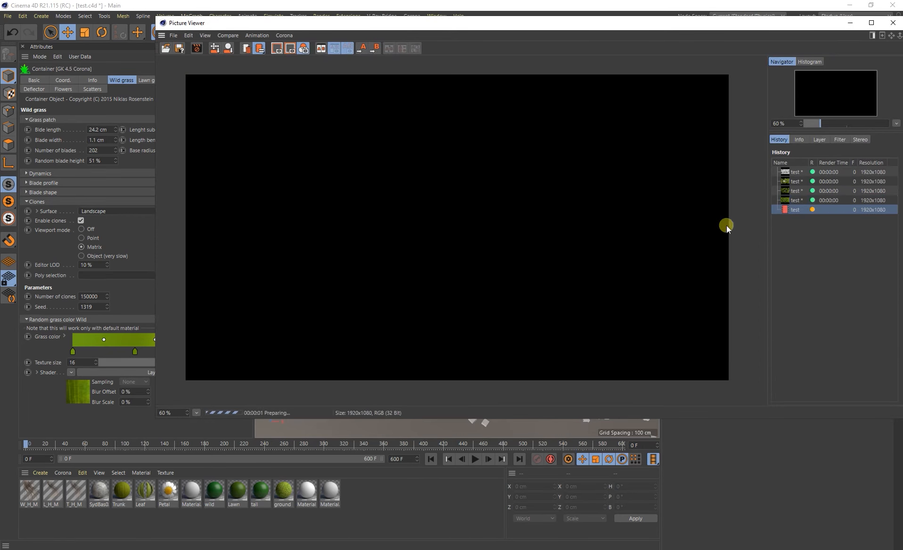
pyautogui.click(801, 200)
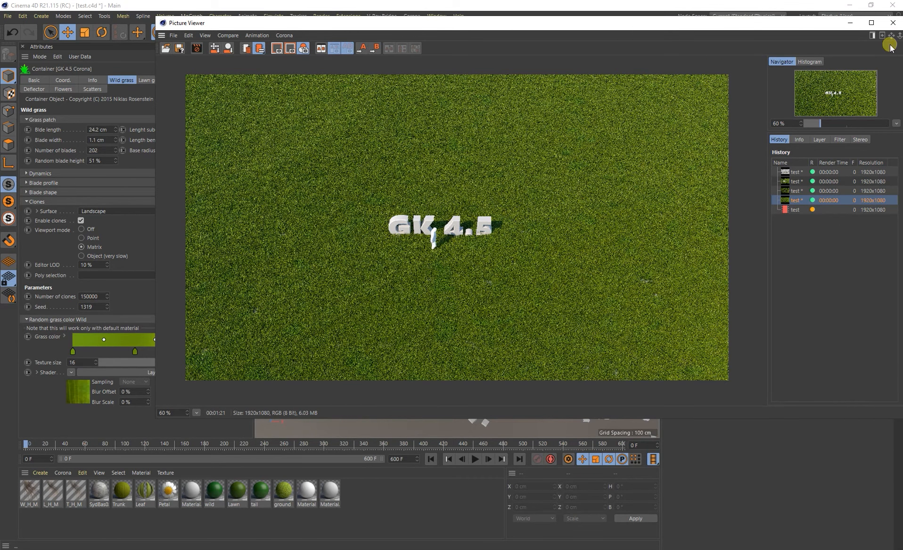
pyautogui.click(892, 22)
pyautogui.click(468, 312)
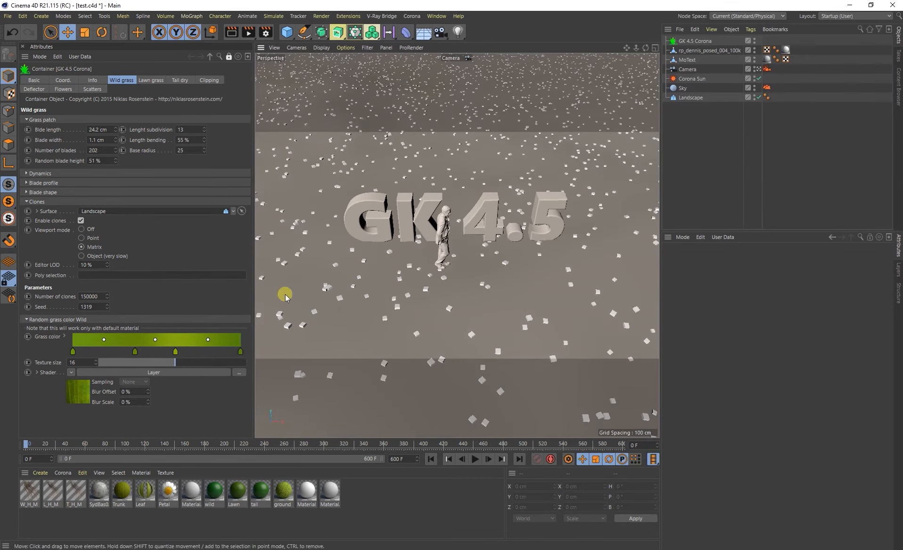
# Recolor the wild grass gradient, making the first knot blue with hue 223°, the third pink and the second orange.
pyautogui.click(104, 340)
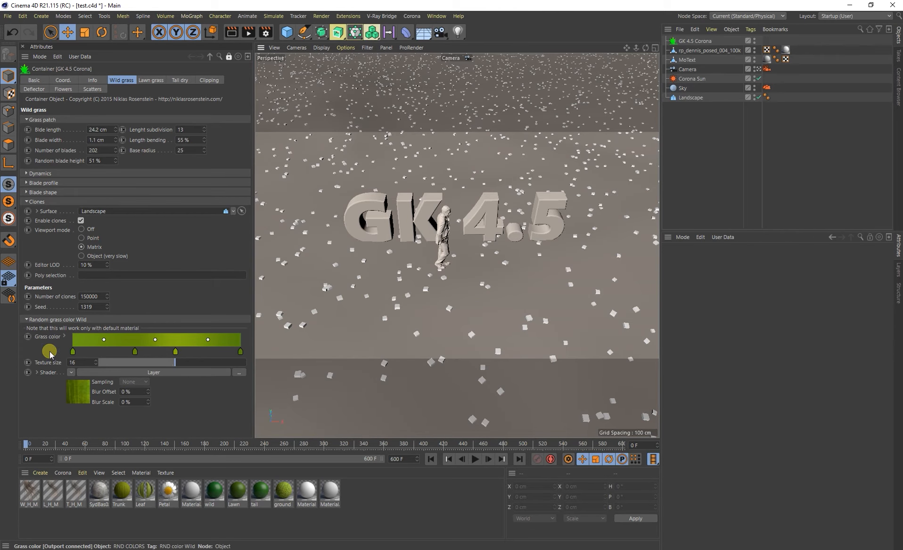
pyautogui.doubleClick(72, 351)
pyautogui.click(133, 361)
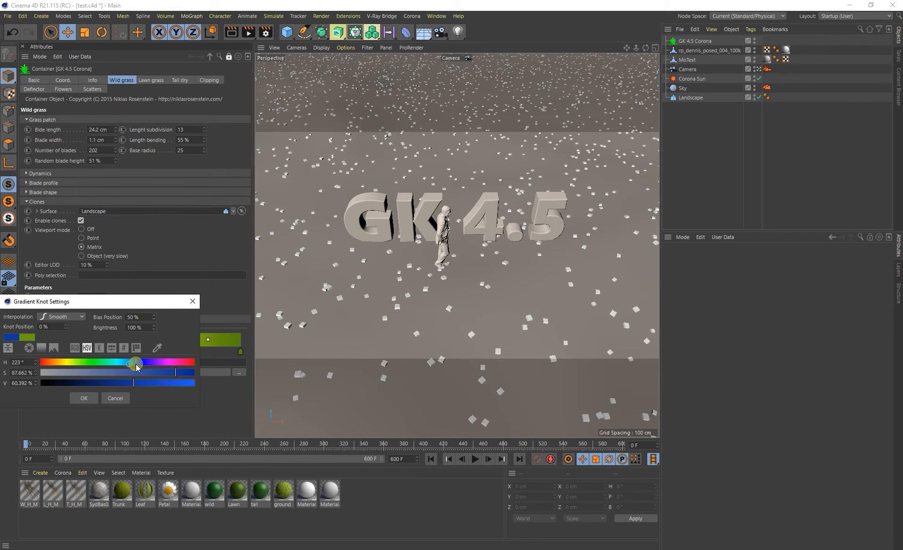
pyautogui.click(84, 398)
pyautogui.doubleClick(175, 351)
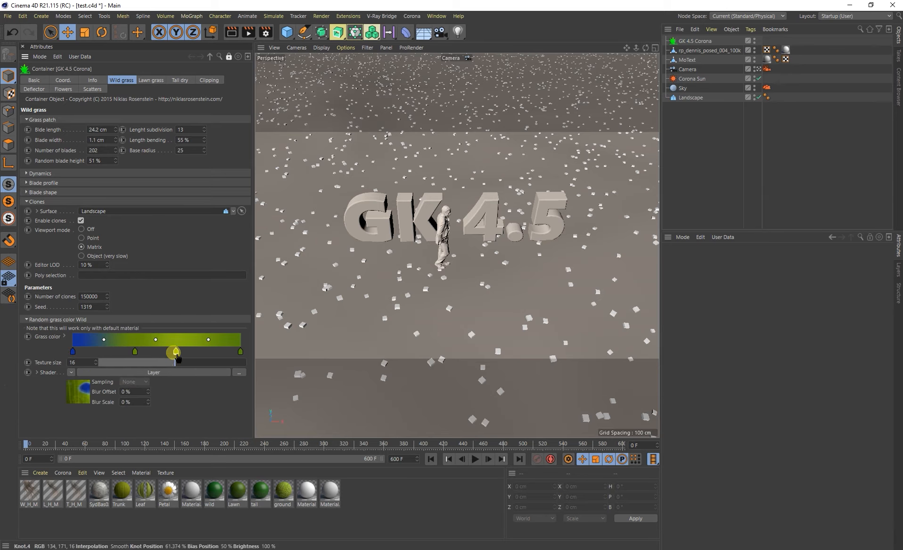
pyautogui.click(256, 362)
pyautogui.click(165, 398)
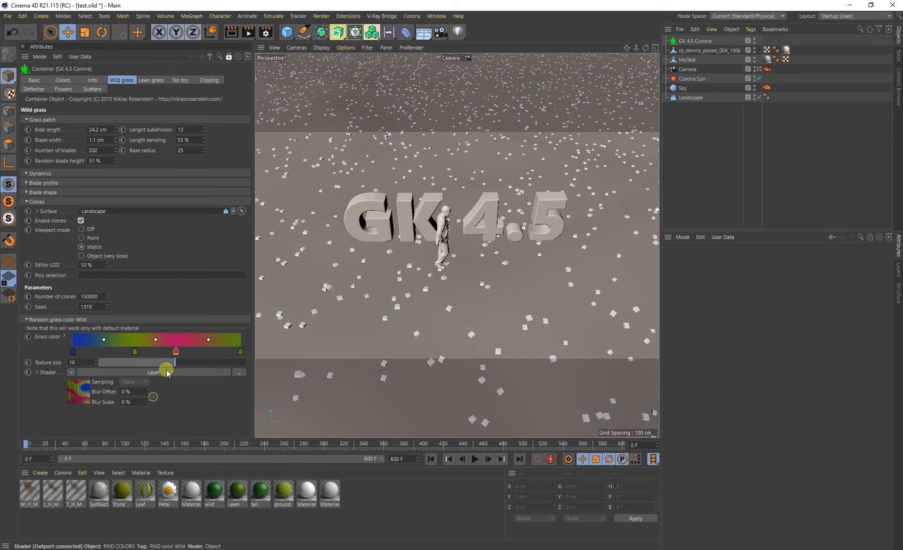
pyautogui.doubleClick(132, 351)
pyautogui.click(95, 360)
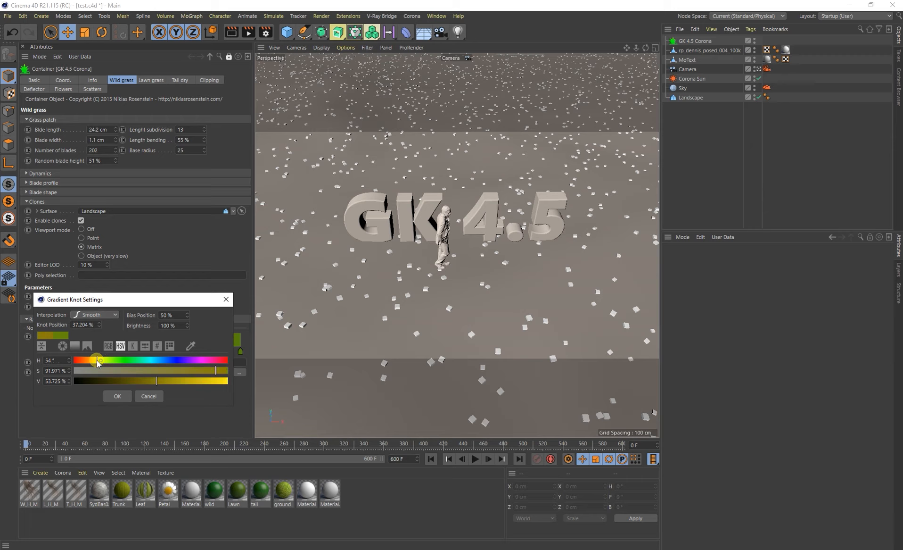
pyautogui.click(117, 395)
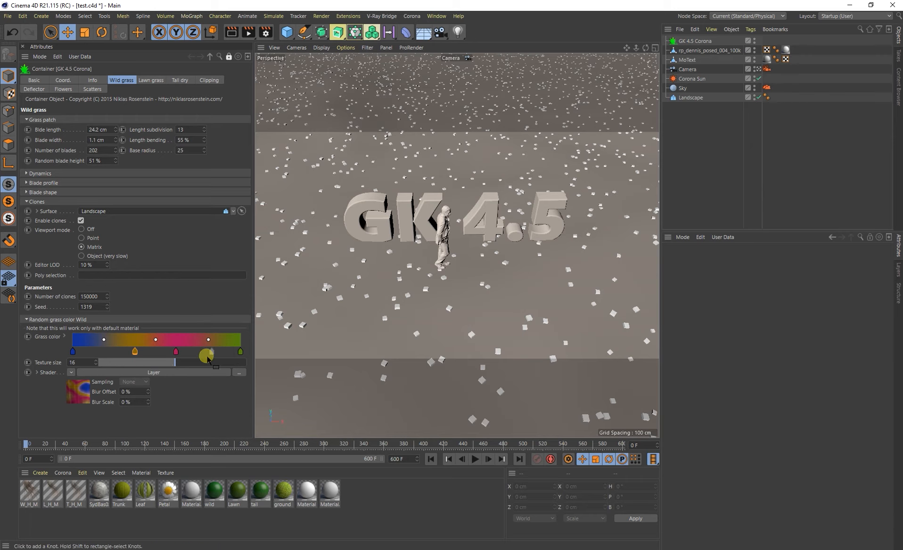
# Render the recolored grass partway, stop the render, and bring its result back up in the Picture Viewer.
pyautogui.click(249, 32)
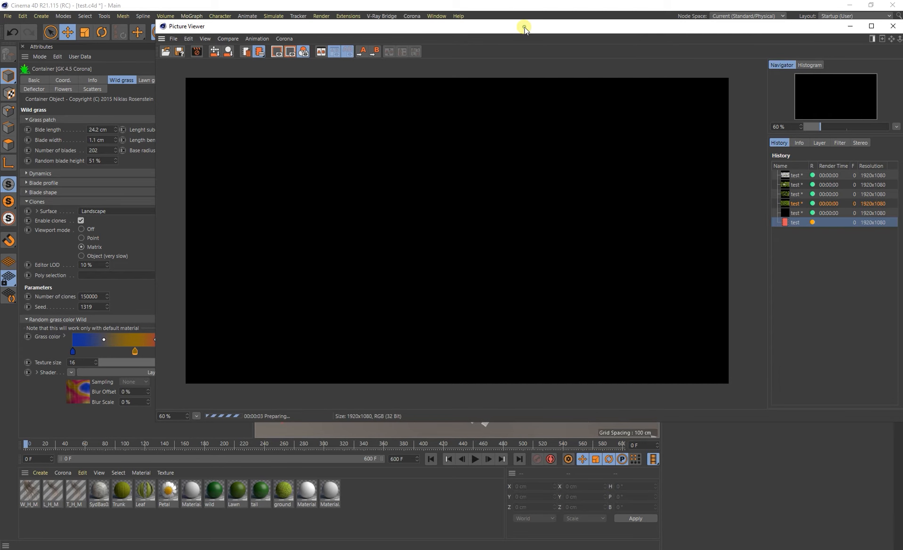
pyautogui.moveTo(525, 29); pyautogui.dragTo(502, 32)
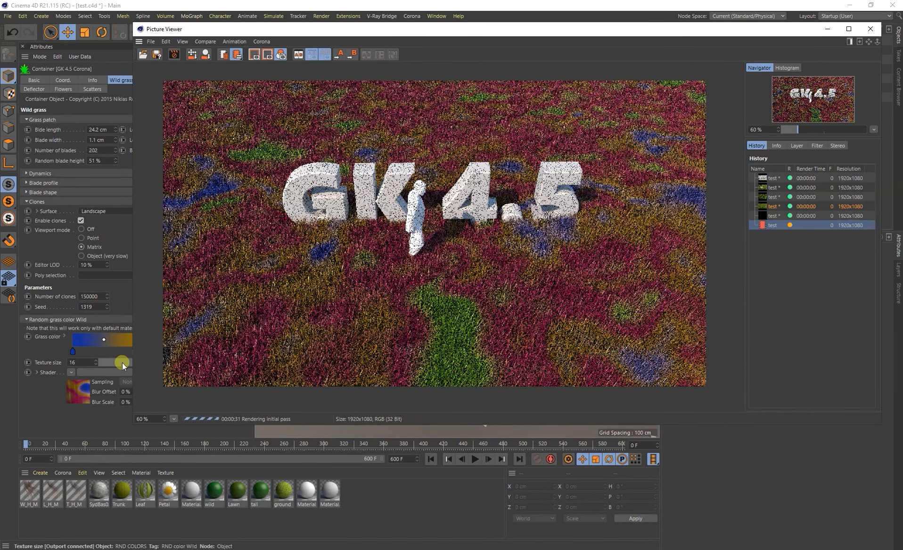
pyautogui.click(67, 345)
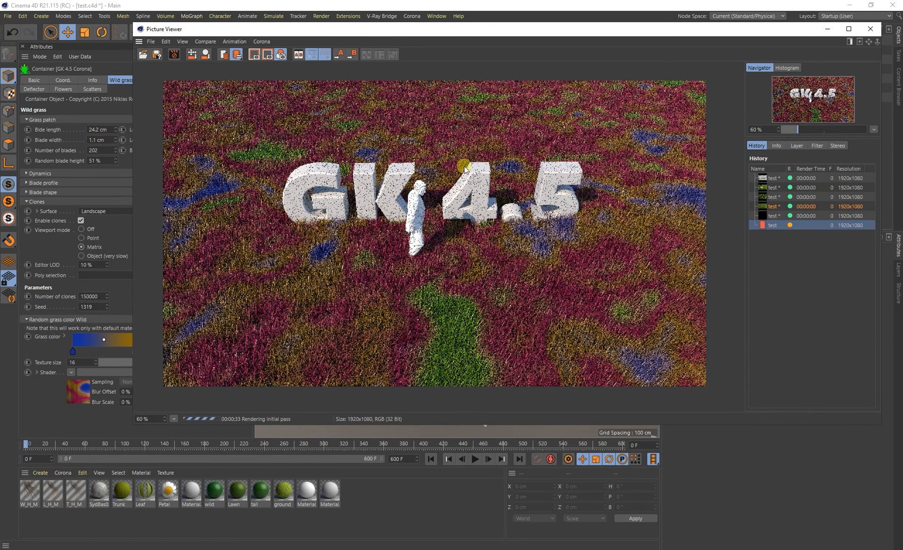
pyautogui.click(481, 323)
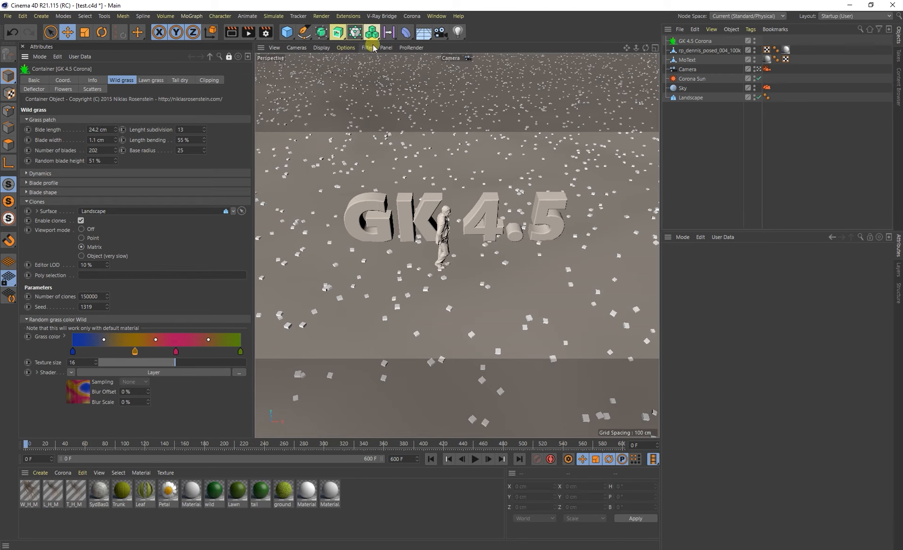
pyautogui.click(435, 16)
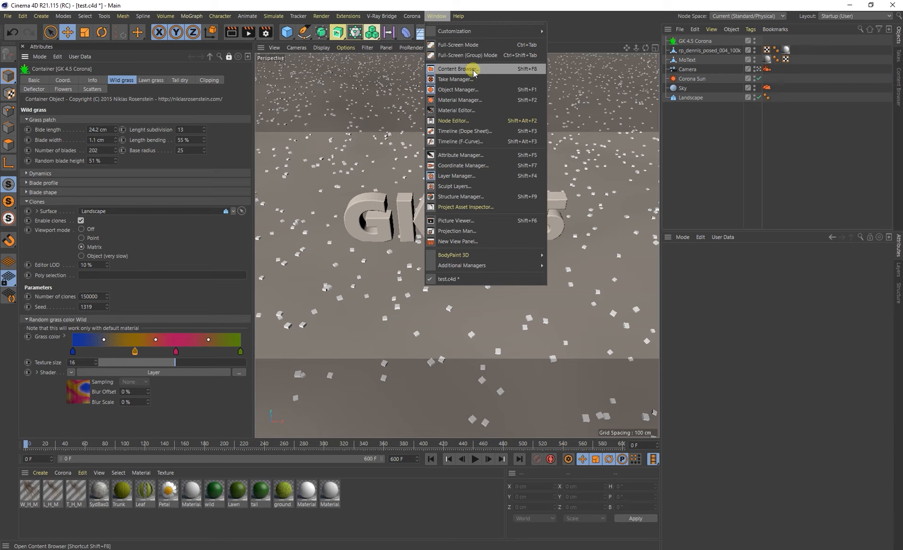
pyautogui.click(469, 220)
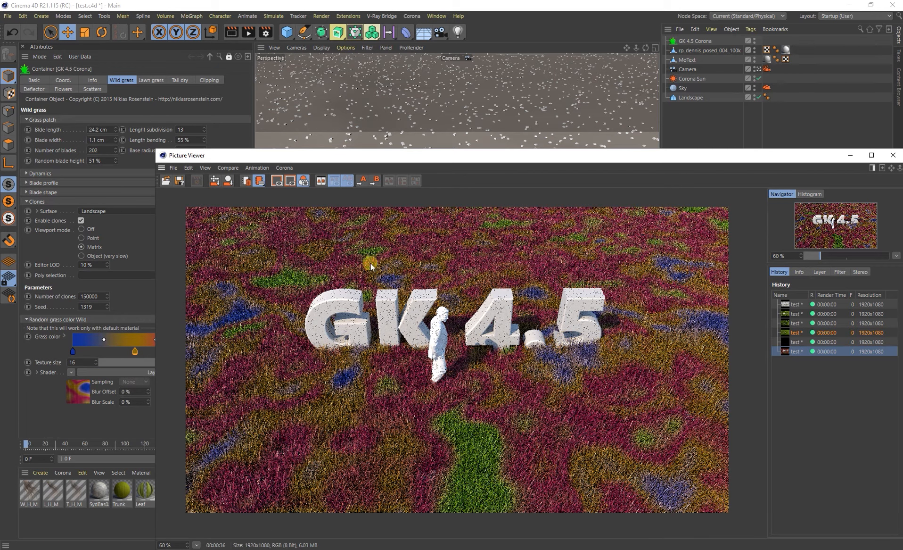
# Set the noise type of the Noise layer in the wild grass color's layer shader to Luka.
pyautogui.click(77, 389)
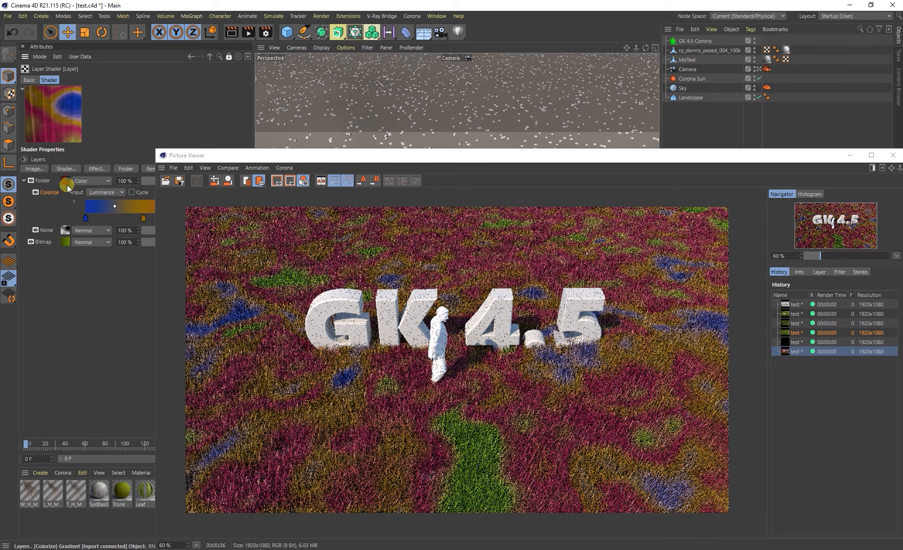
pyautogui.click(67, 230)
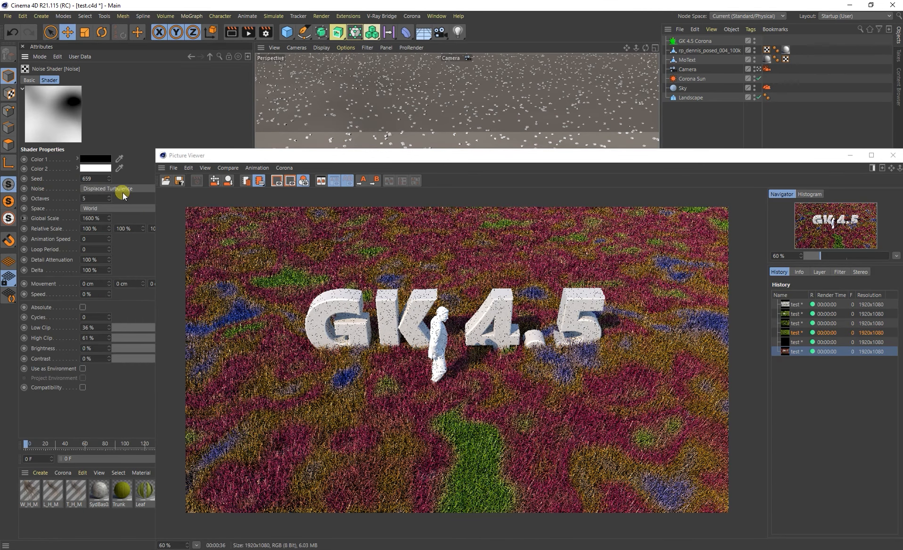
pyautogui.click(128, 208)
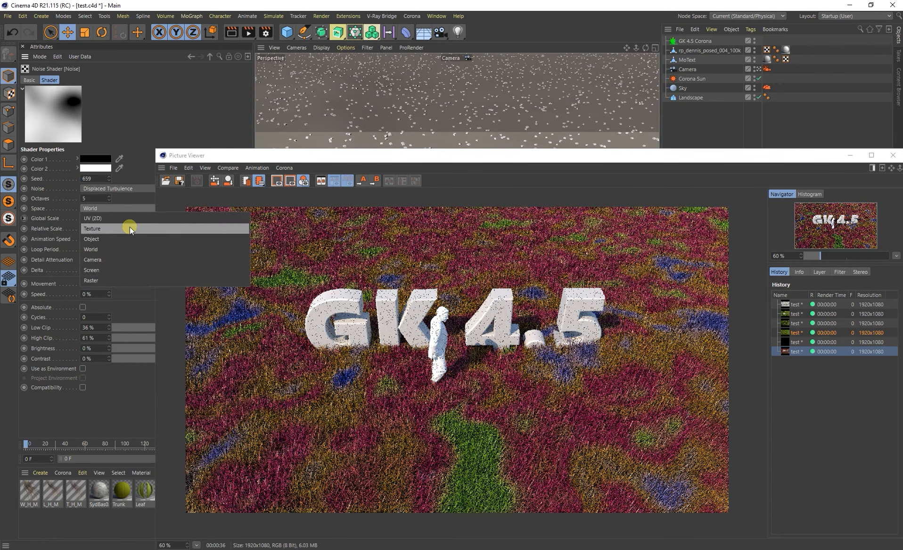
pyautogui.click(125, 188)
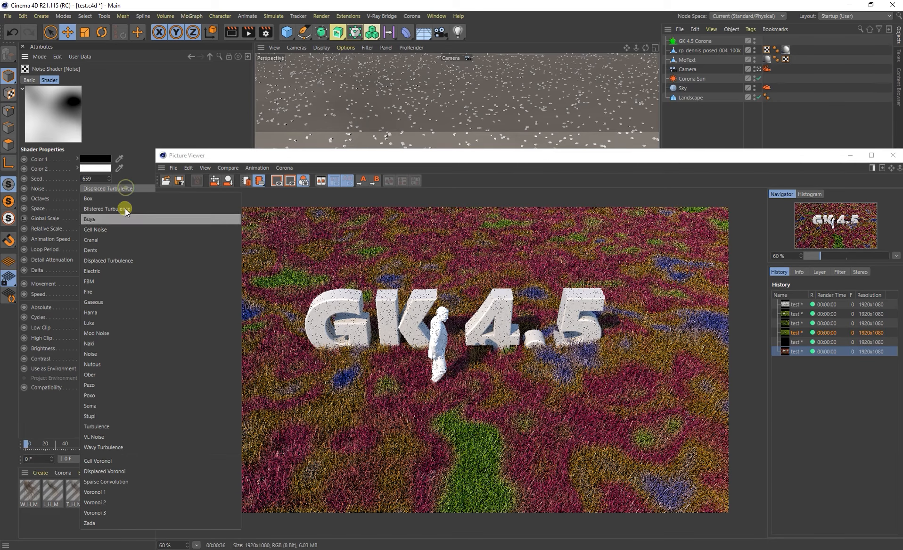
pyautogui.click(121, 349)
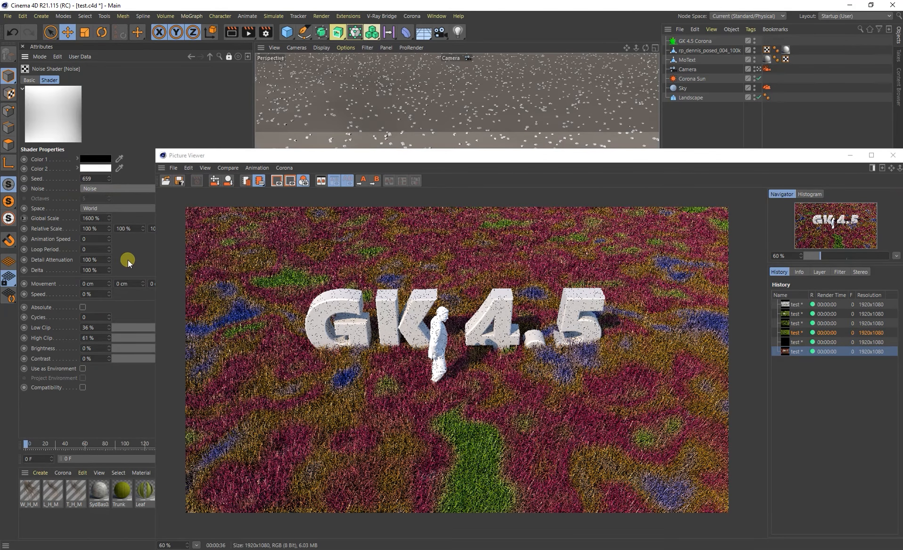
pyautogui.click(121, 188)
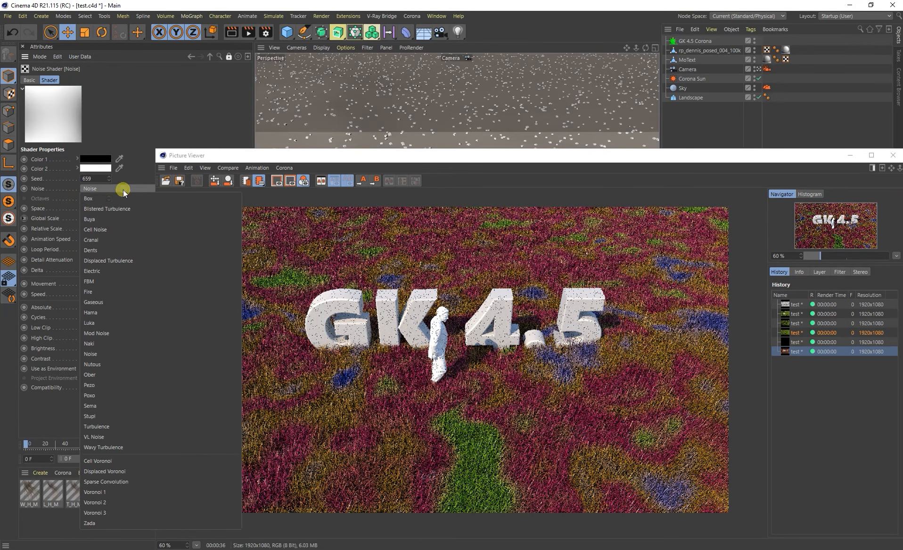
pyautogui.click(120, 320)
pyautogui.moveTo(434, 156); pyautogui.dragTo(449, 102)
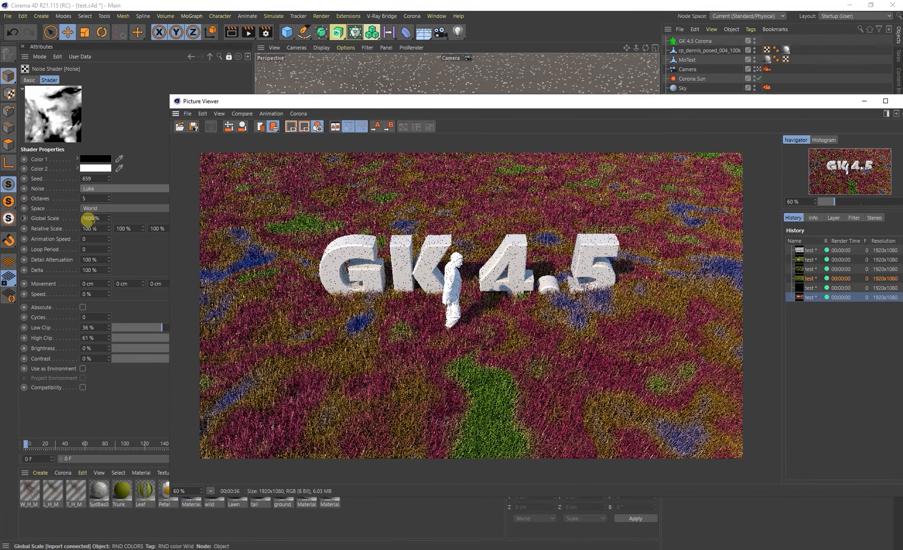
pyautogui.click(193, 57)
pyautogui.click(189, 57)
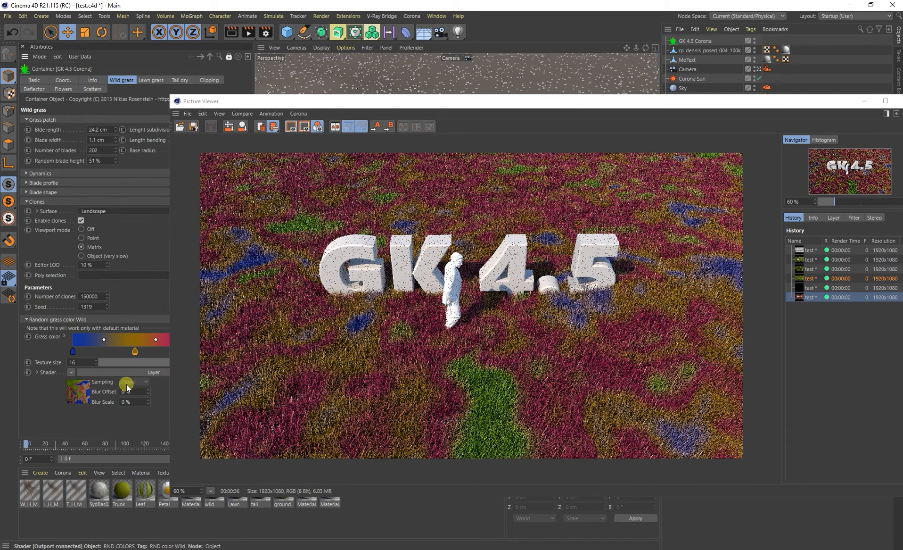
# Set the texture size of the random wild grass color to 30.
pyautogui.moveTo(343, 103); pyautogui.dragTo(503, 112)
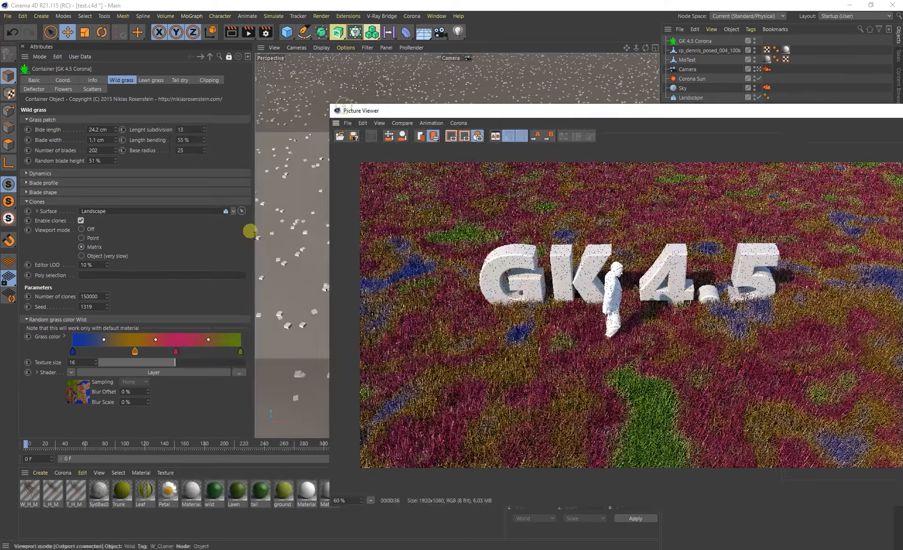
pyautogui.moveTo(215, 361); pyautogui.dragTo(266, 363)
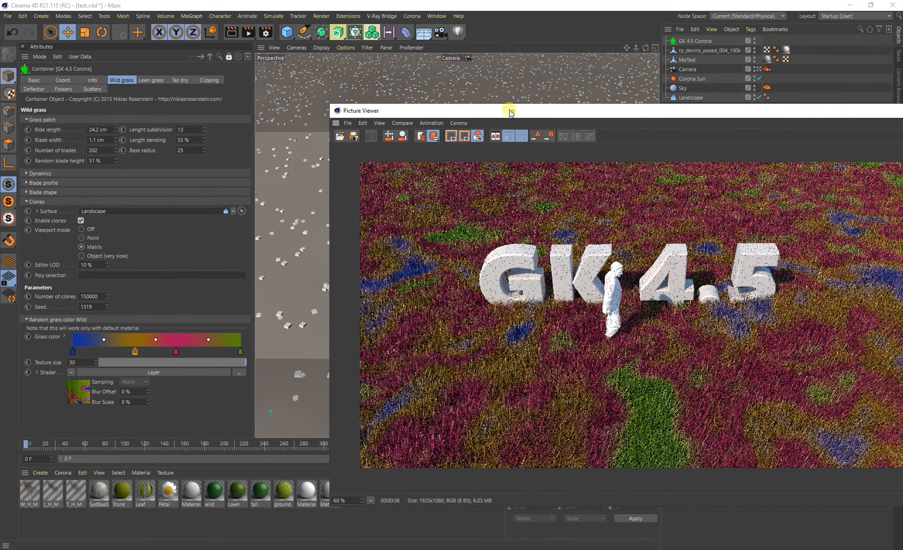
pyautogui.moveTo(511, 111); pyautogui.dragTo(239, 78)
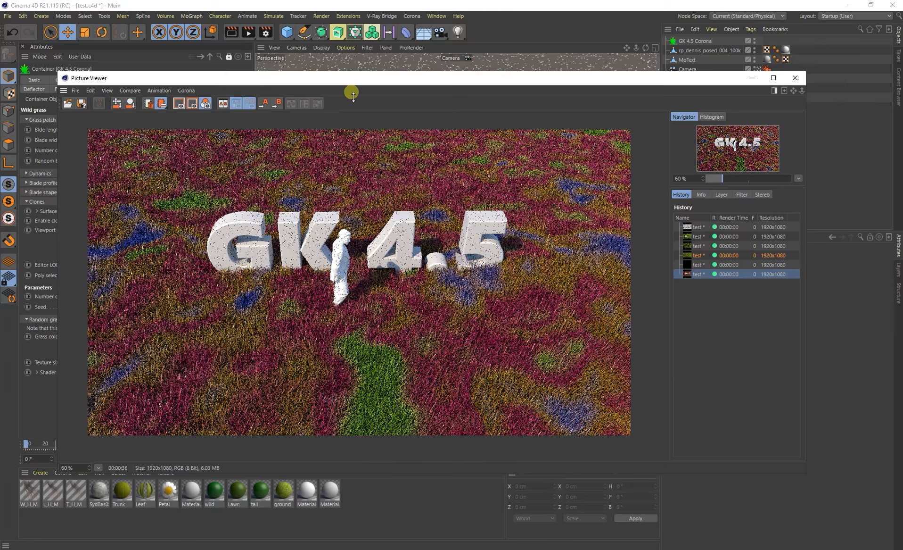
# Render the grass with the changed noise and texture size, then close the Picture Viewer and stop rendering.
pyautogui.click(248, 32)
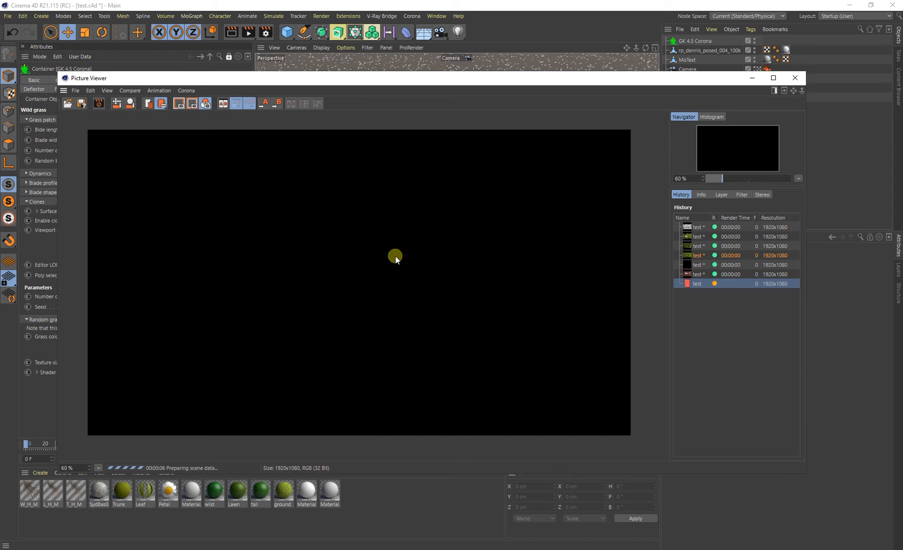
pyautogui.moveTo(365, 87); pyautogui.dragTo(641, 97)
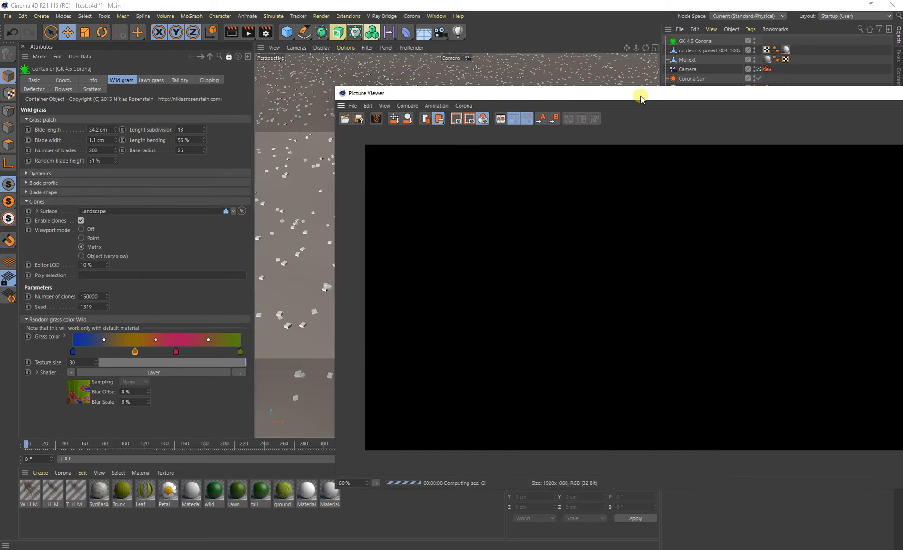
pyautogui.doubleClick(641, 97)
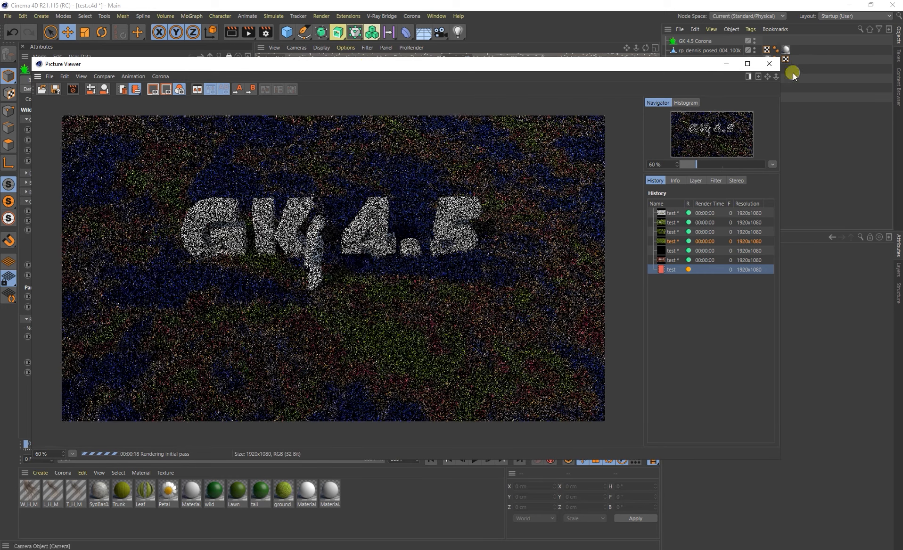
pyautogui.click(771, 65)
pyautogui.click(462, 315)
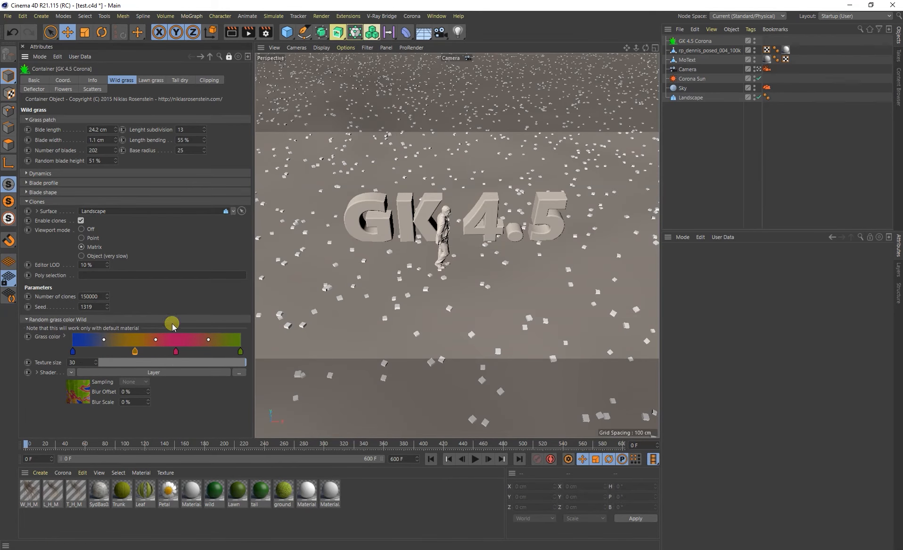
# Undo the changes to the wild grass gradient colors, noise type and texture size.
pyautogui.hotkey('ctrl', 'z')
pyautogui.hotkey('ctrl', 'z')
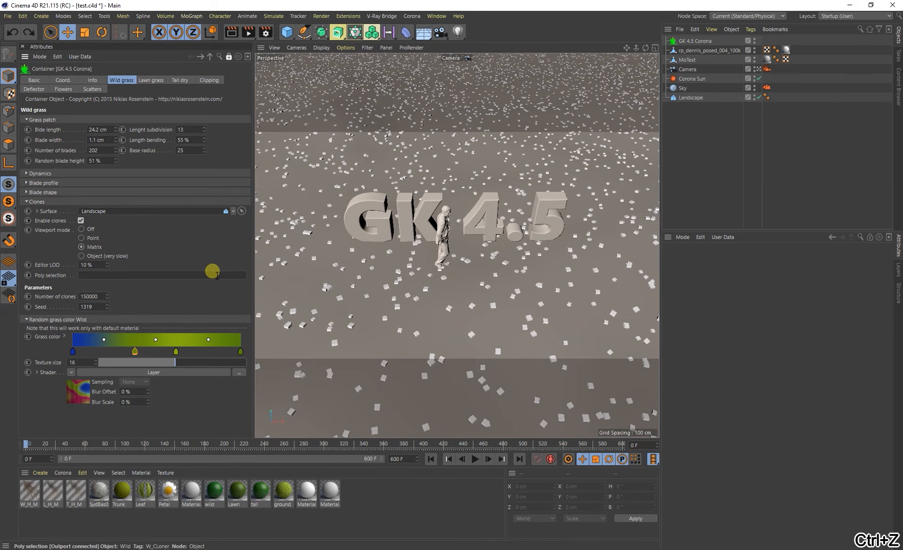
pyautogui.hotkey('ctrl', 'z')
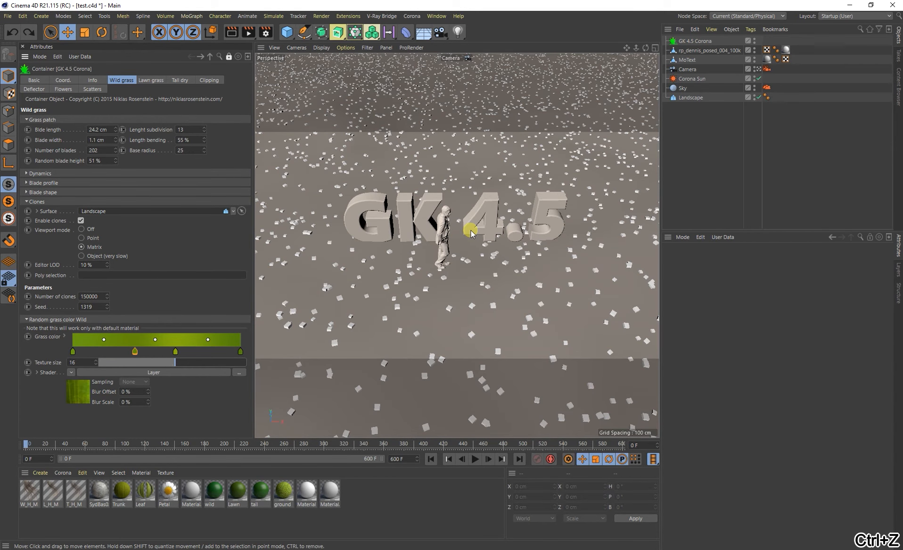
# Enable the grass camera clipper with the scene's Camera object assigned, and switch the viewport to the four-view layout.
pyautogui.keyDown('alt'); pyautogui.moveTo(473, 231); pyautogui.dragTo(439, 253); pyautogui.keyUp('alt')
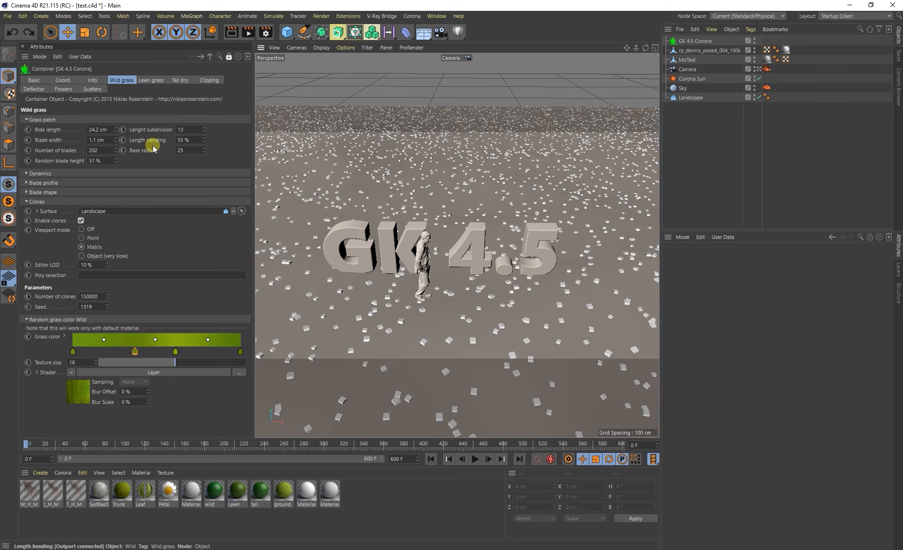
pyautogui.keyDown('alt'); pyautogui.moveTo(456, 264); pyautogui.dragTo(494, 257); pyautogui.keyUp('alt')
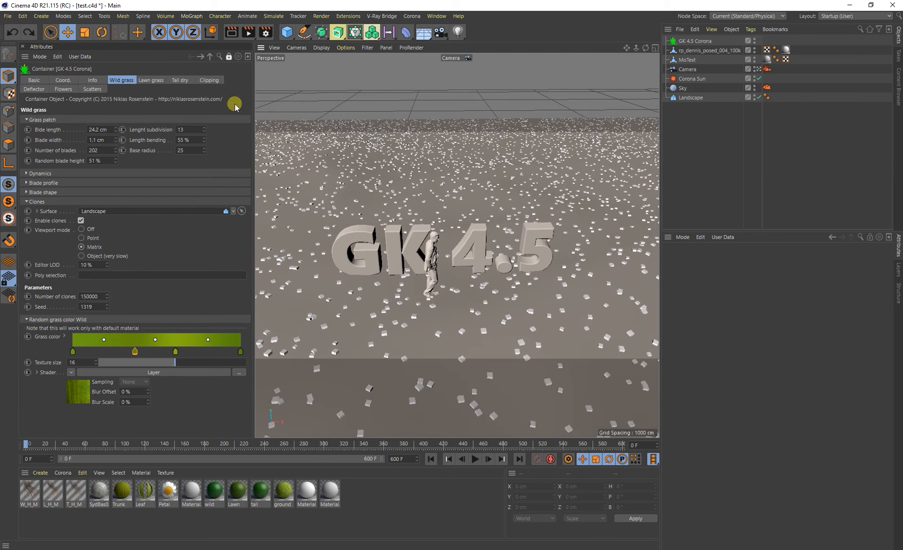
pyautogui.click(209, 80)
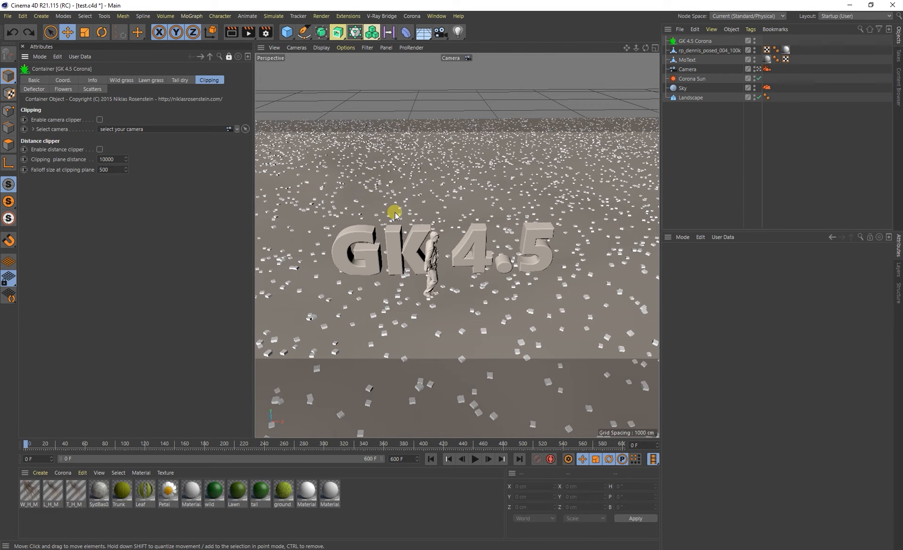
pyautogui.click(99, 120)
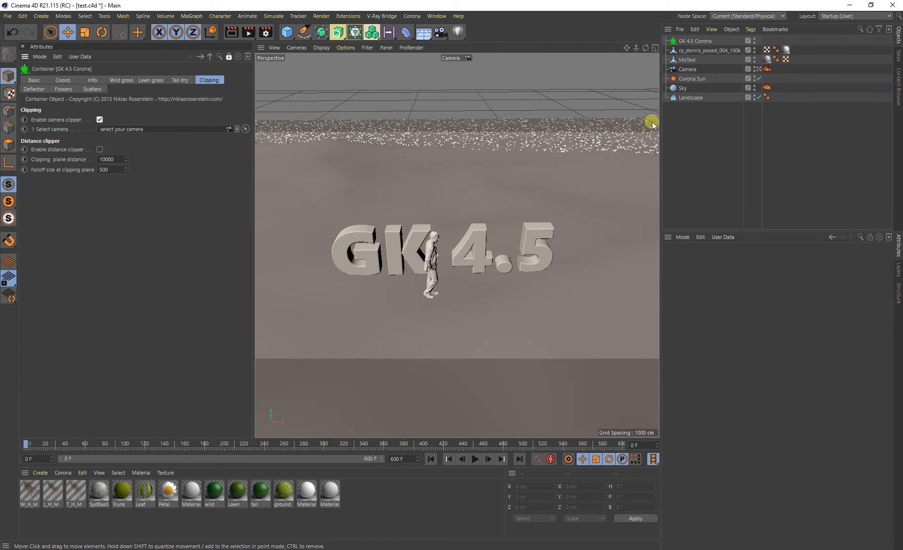
pyautogui.moveTo(689, 71); pyautogui.dragTo(174, 136)
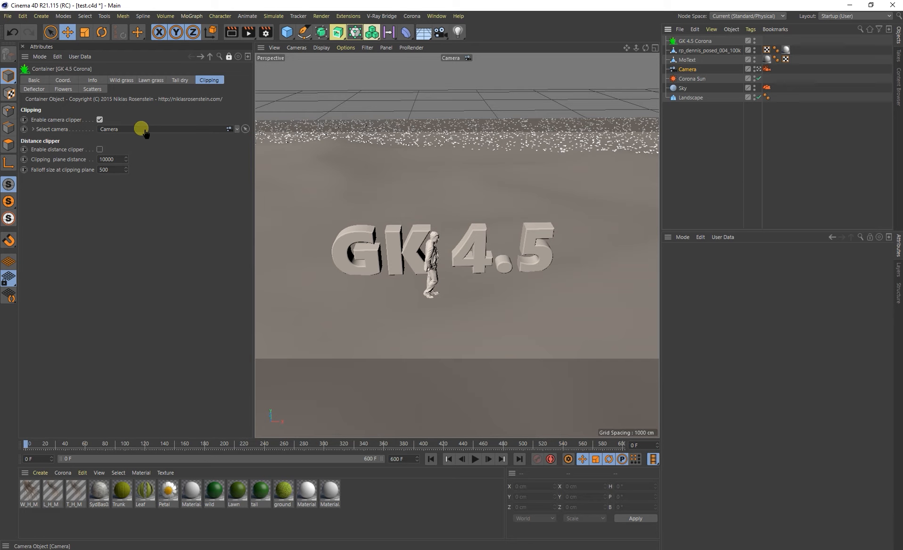
pyautogui.middleClick(303, 228)
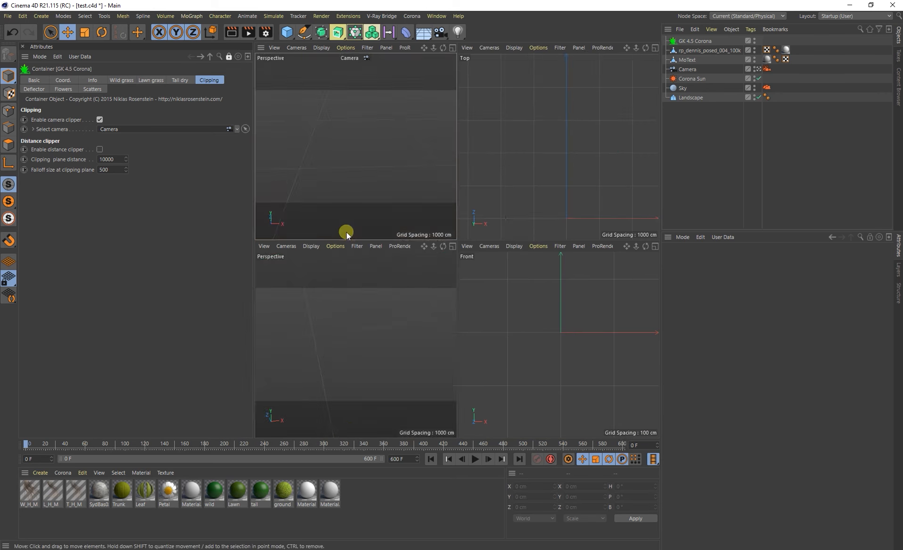
# Examine the camera clipping in the top and four-view layouts while orbiting the scene camera around the GK 4.5 text.
pyautogui.middleClick(478, 159)
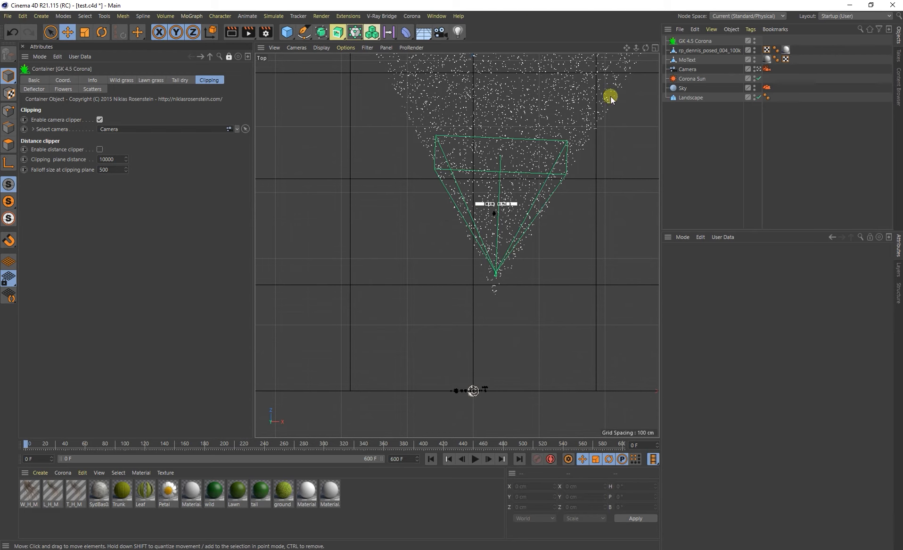
pyautogui.middleClick(389, 227)
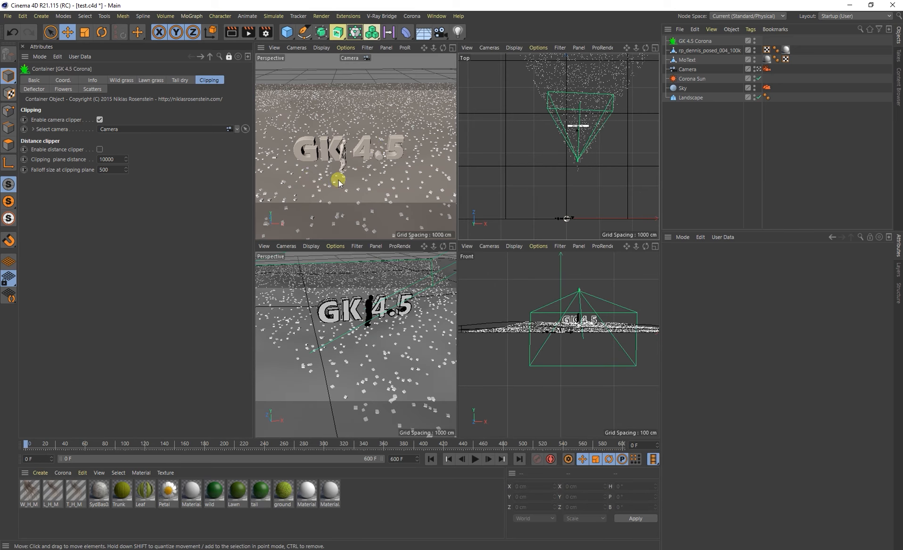
pyautogui.keyDown('alt'); pyautogui.moveTo(376, 146); pyautogui.dragTo(390, 76); pyautogui.keyUp('alt')
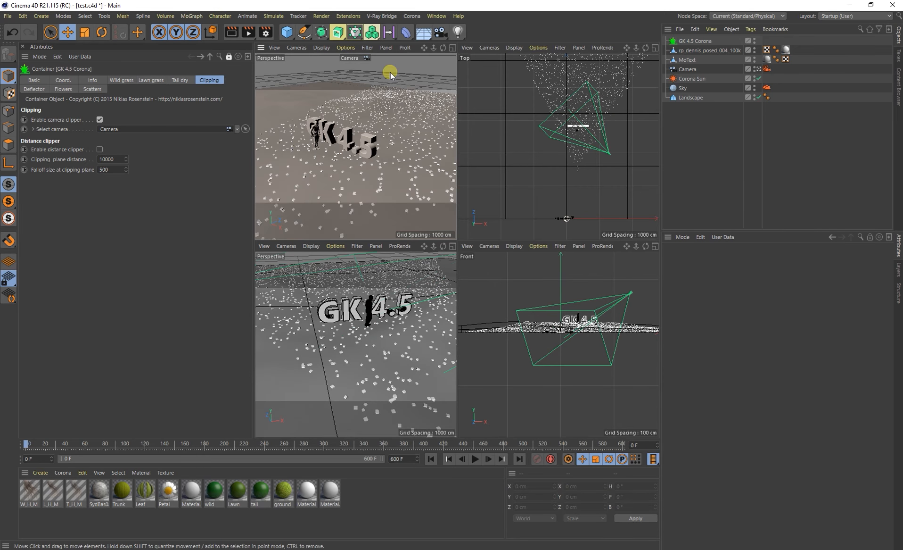
pyautogui.click(390, 75)
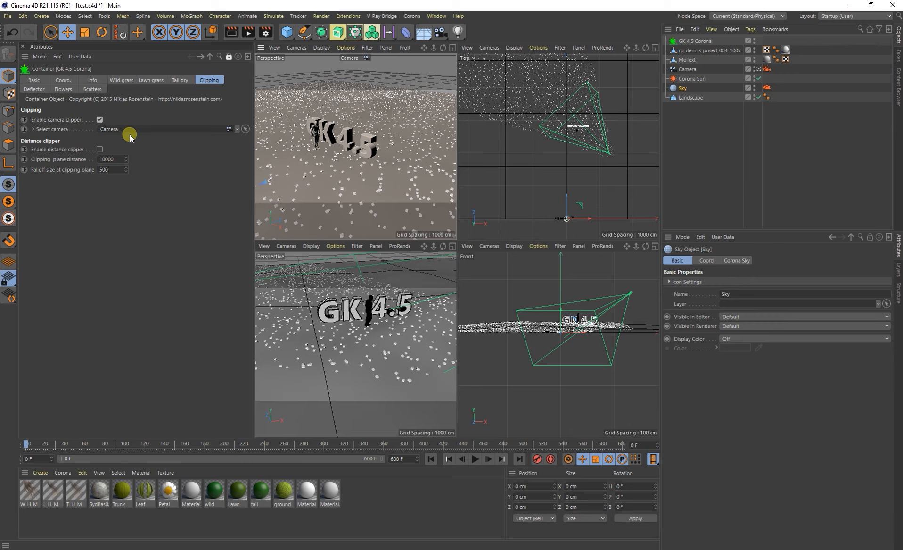
# Enable the distance clipper with a clipping plane distance of 5000 and a falloff size of 100.
pyautogui.click(99, 150)
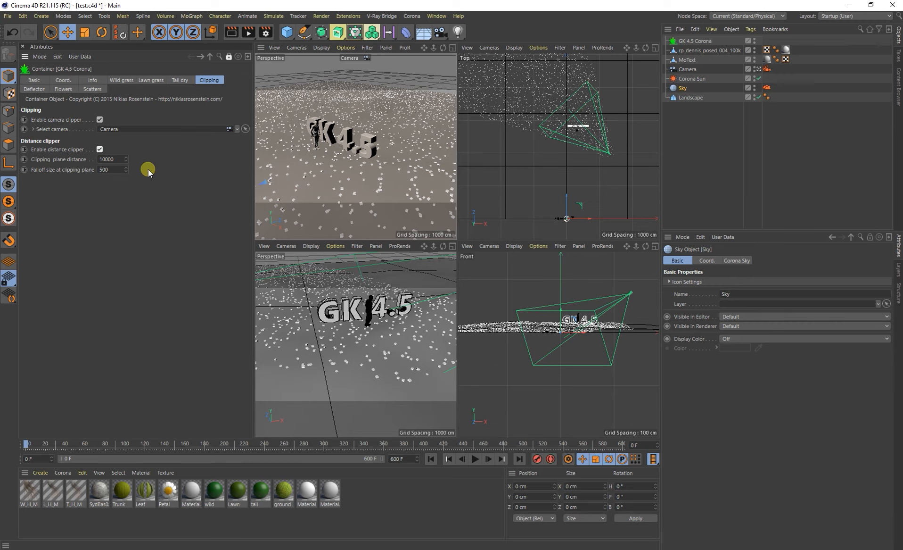
pyautogui.doubleClick(109, 159)
pyautogui.write('5000')
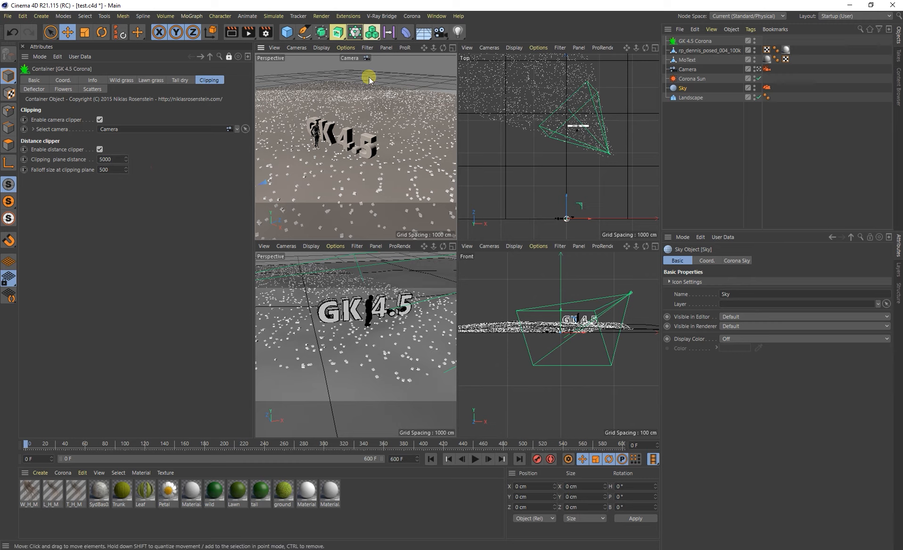
pyautogui.moveTo(536, 121); pyautogui.dragTo(589, 212, button='middle')
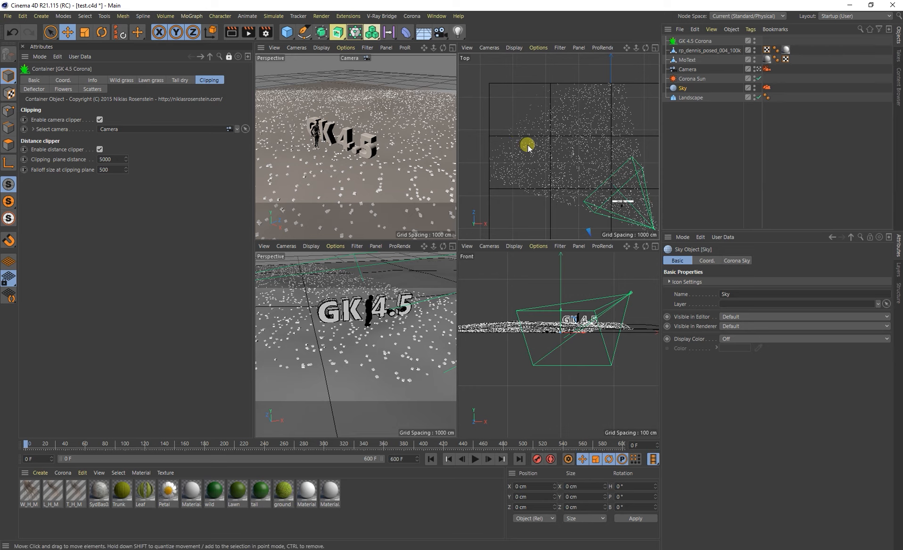
pyautogui.click(118, 170)
pyautogui.write('10')
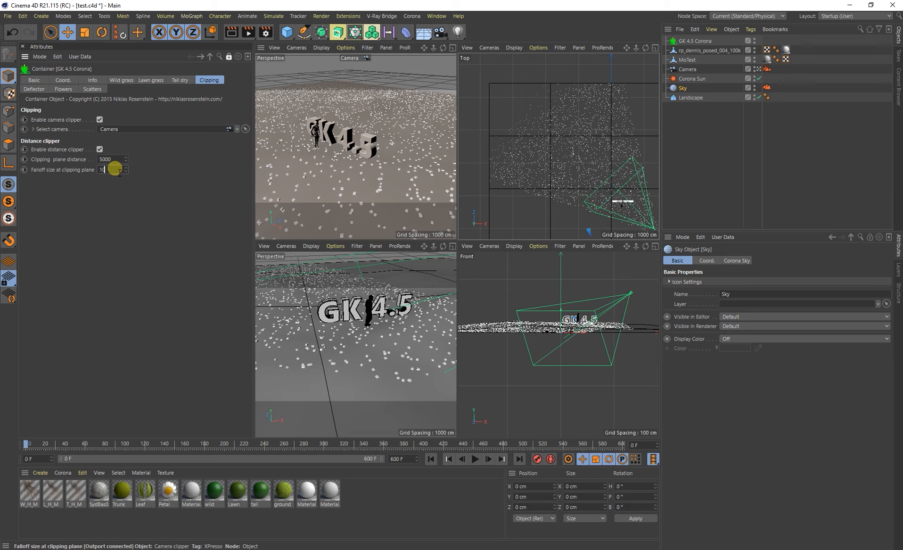
pyautogui.press('Return')
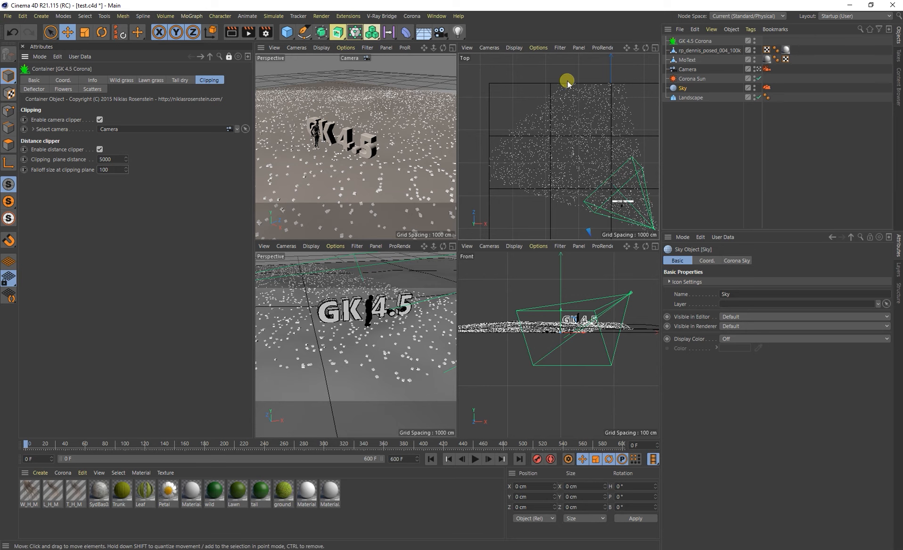
# Disable the distance clipper and orbit the scene camera to face the GK 4.5 text from the front.
pyautogui.click(112, 168)
pyautogui.click(99, 149)
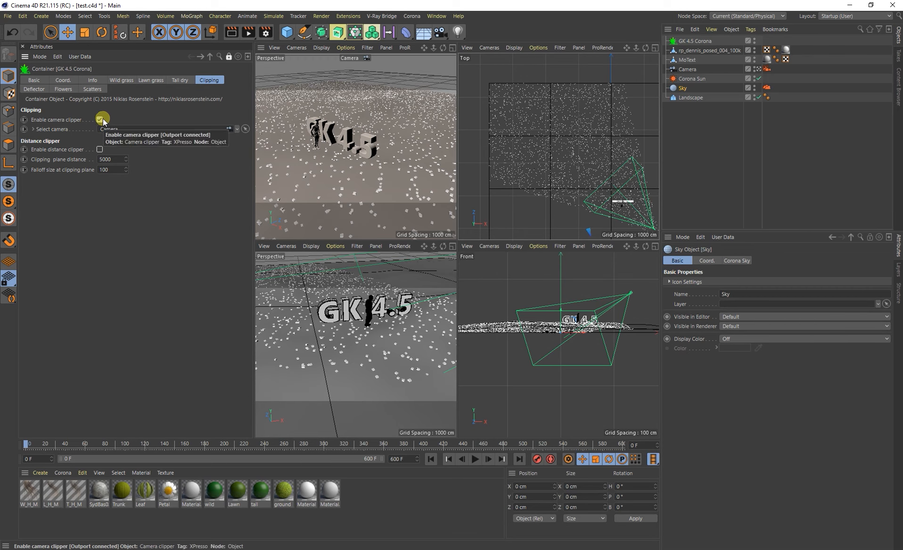
pyautogui.keyDown('alt'); pyautogui.moveTo(340, 140); pyautogui.dragTo(357, 71); pyautogui.keyUp('alt')
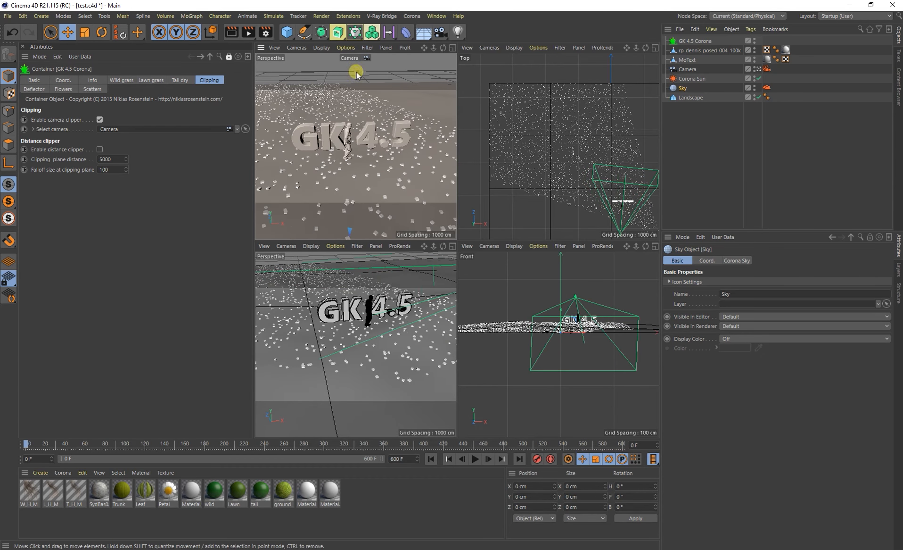
# Render the camera-clipped grass, inspect the image around the text and figure, then close the Picture Viewer and stop rendering.
pyautogui.click(246, 34)
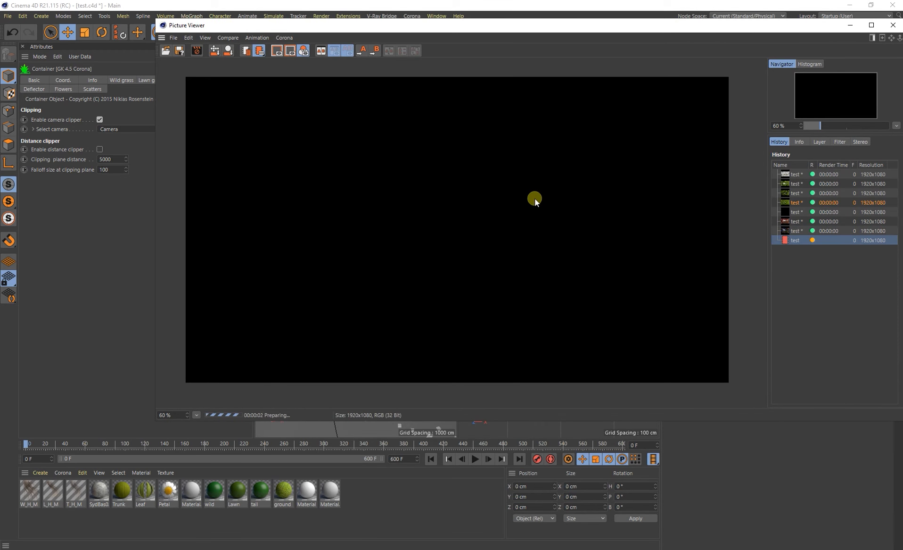
pyautogui.moveTo(495, 28); pyautogui.dragTo(469, 334)
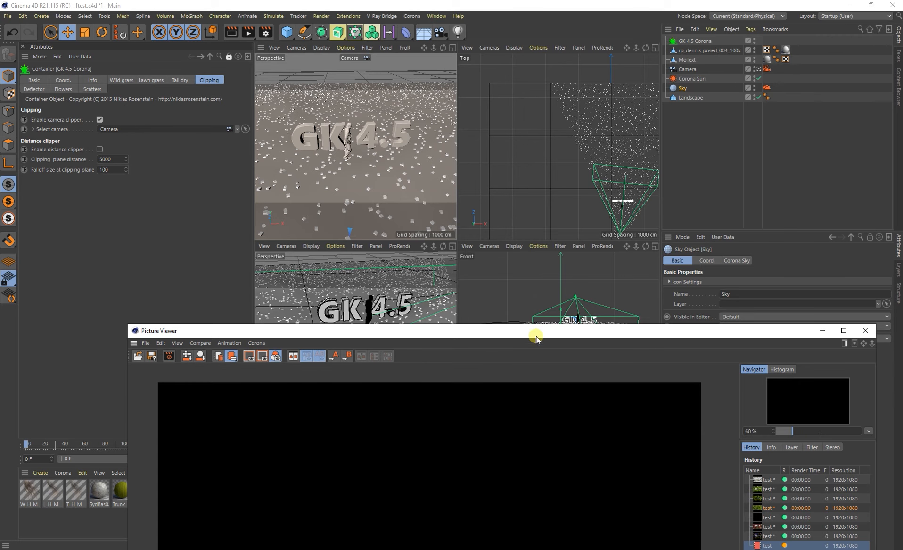
pyautogui.moveTo(536, 332); pyautogui.dragTo(538, 64)
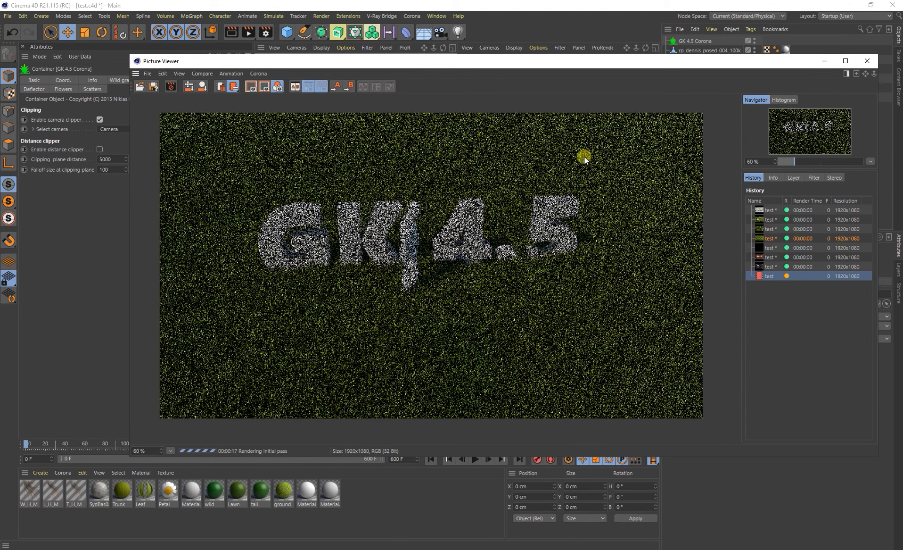
pyautogui.moveTo(478, 65); pyautogui.dragTo(469, 35)
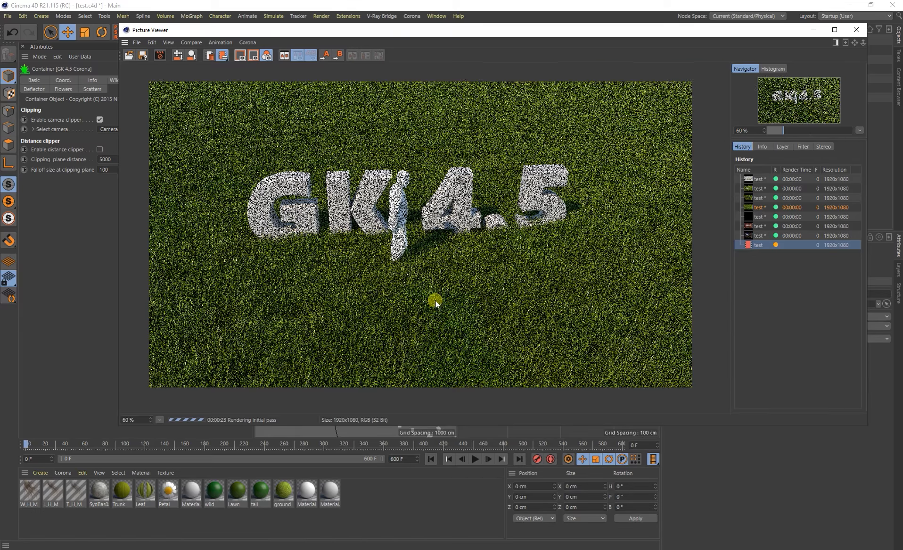
pyautogui.scroll(2, 430, 307)
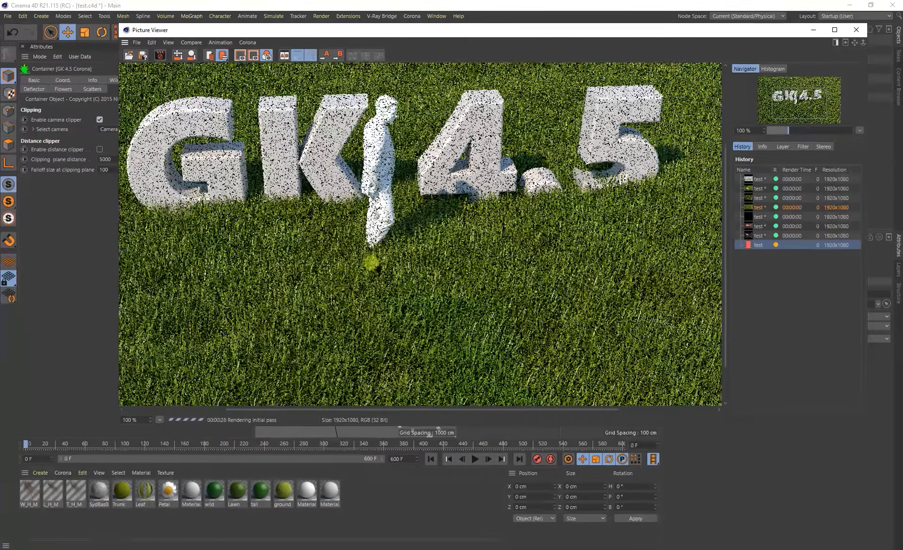
pyautogui.moveTo(369, 258); pyautogui.dragTo(468, 226)
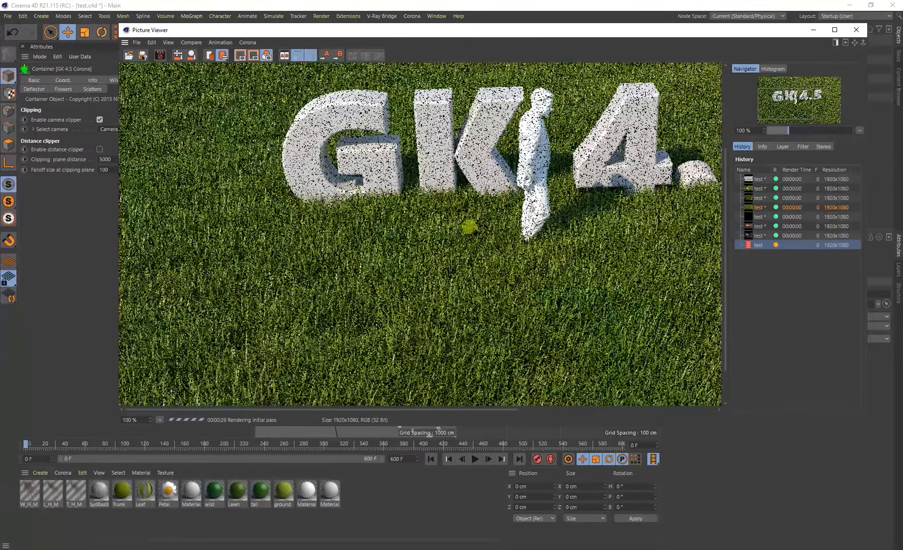
pyautogui.moveTo(539, 280); pyautogui.dragTo(423, 191)
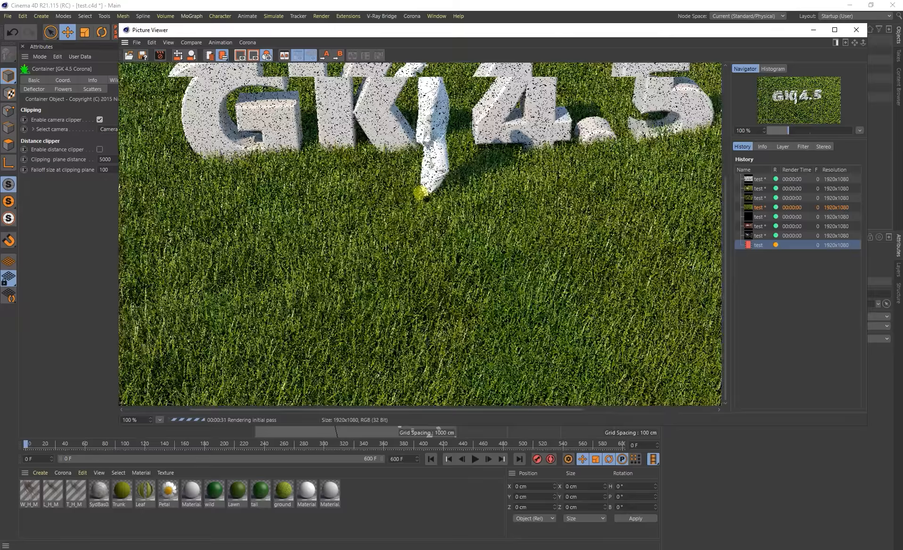
pyautogui.scroll(-1, 552, 212)
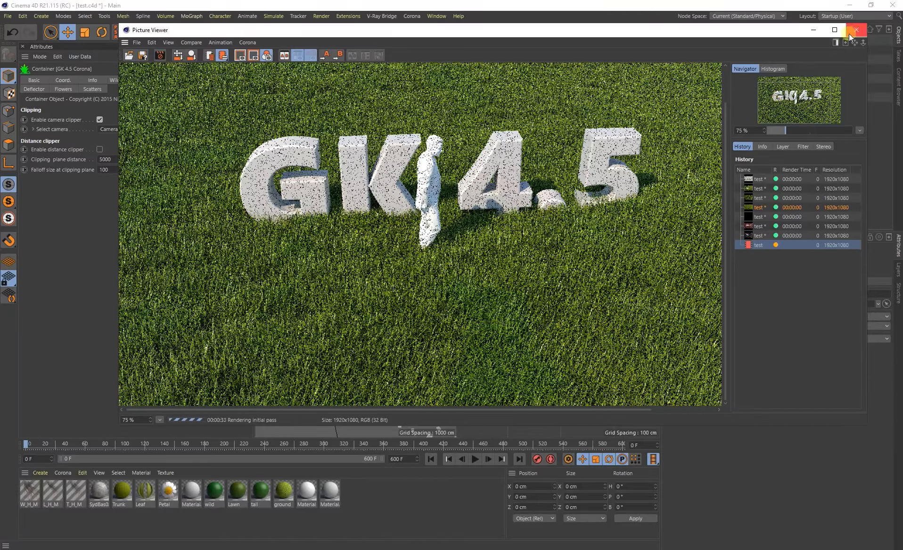
pyautogui.moveTo(582, 170); pyautogui.dragTo(520, 198)
pyautogui.click(861, 30)
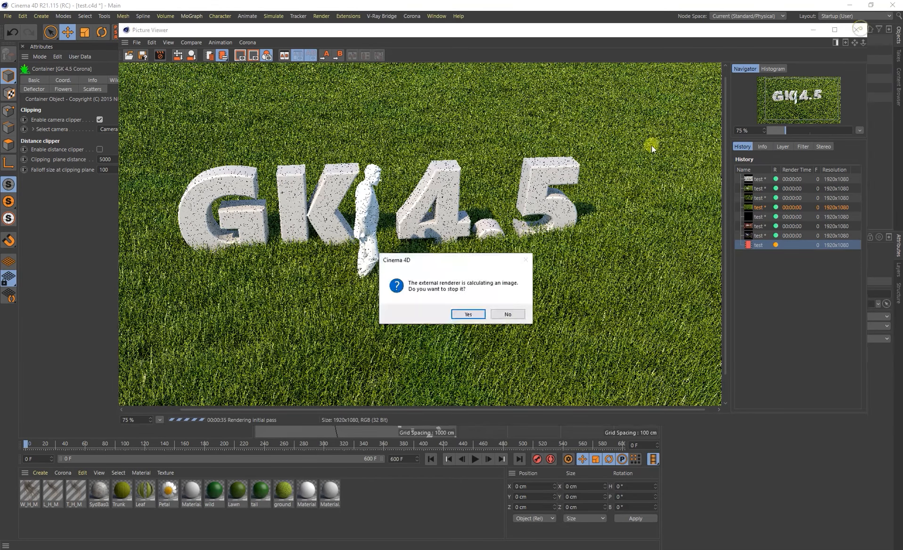
pyautogui.click(467, 312)
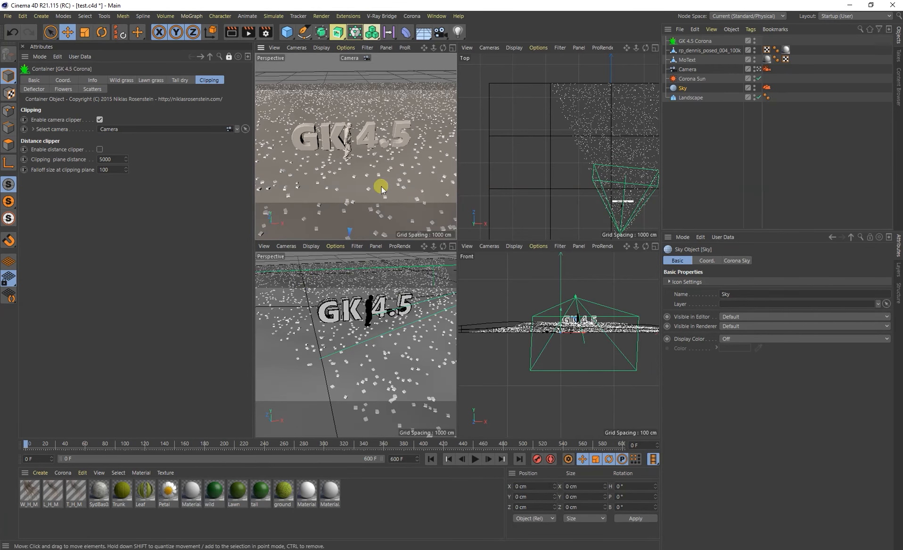
# Preview the wild grass clones in the Point, Matrix and Off viewport modes.
pyautogui.click(125, 81)
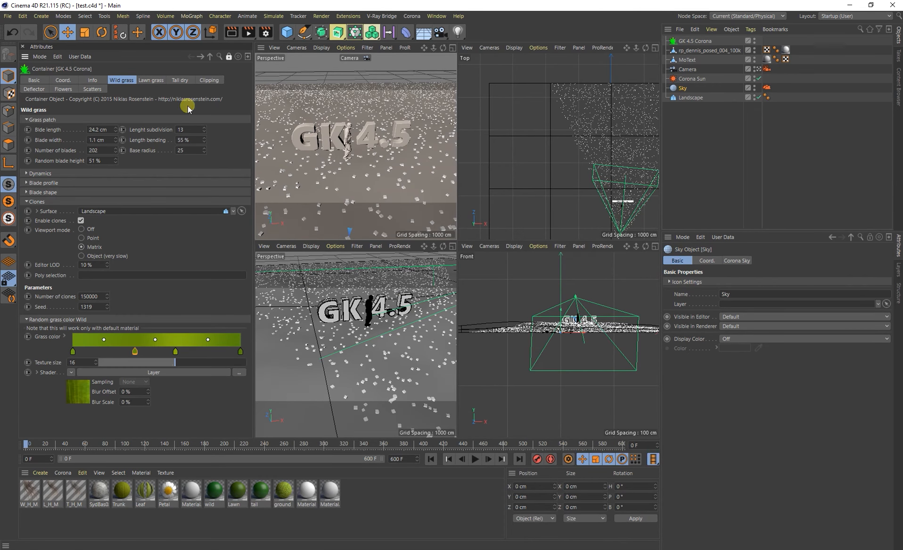
pyautogui.click(104, 295)
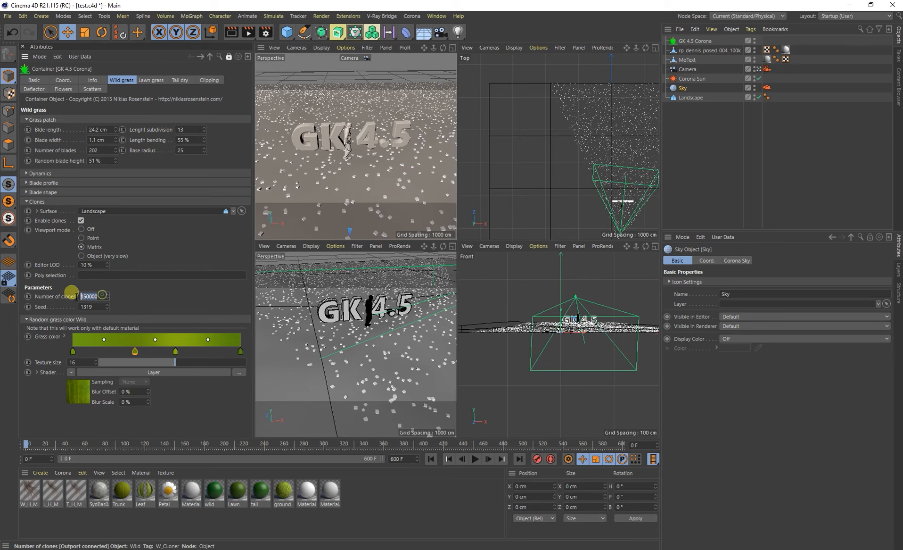
pyautogui.click(88, 237)
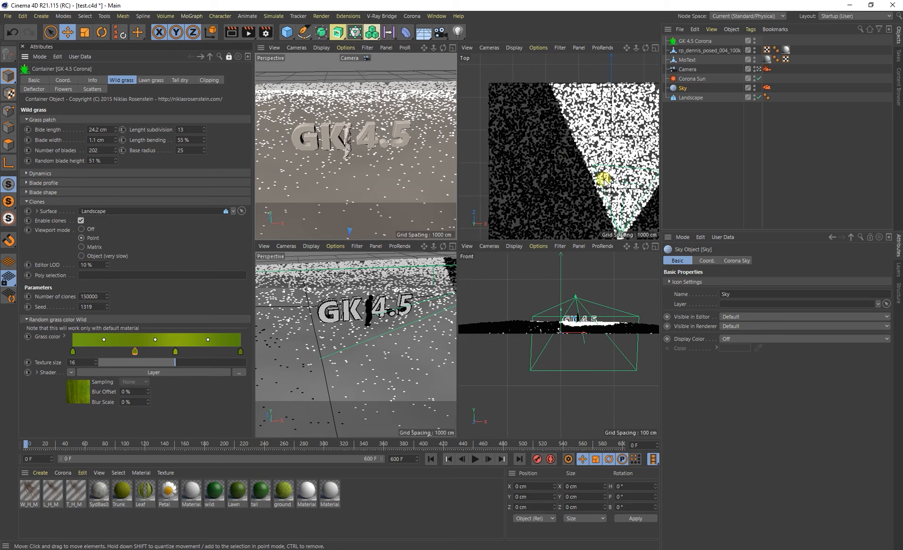
pyautogui.keyDown('alt'); pyautogui.moveTo(581, 166); pyautogui.dragTo(515, 162, button='middle'); pyautogui.keyUp('alt')
pyautogui.scroll(-2, 569, 167)
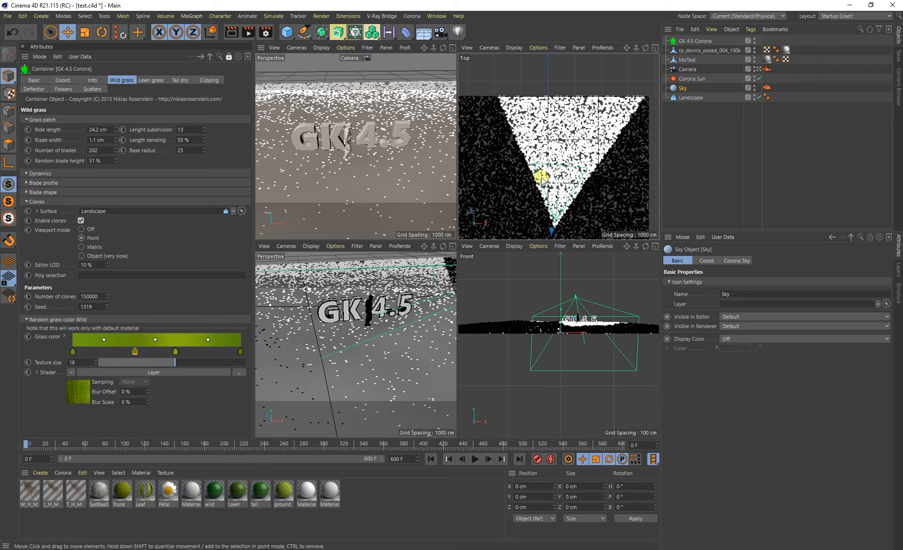
pyautogui.click(93, 248)
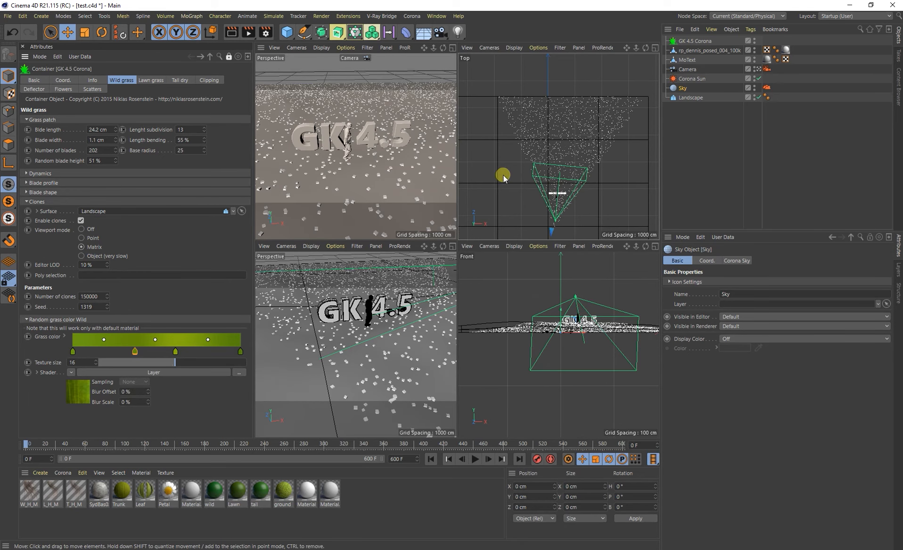
pyautogui.click(91, 231)
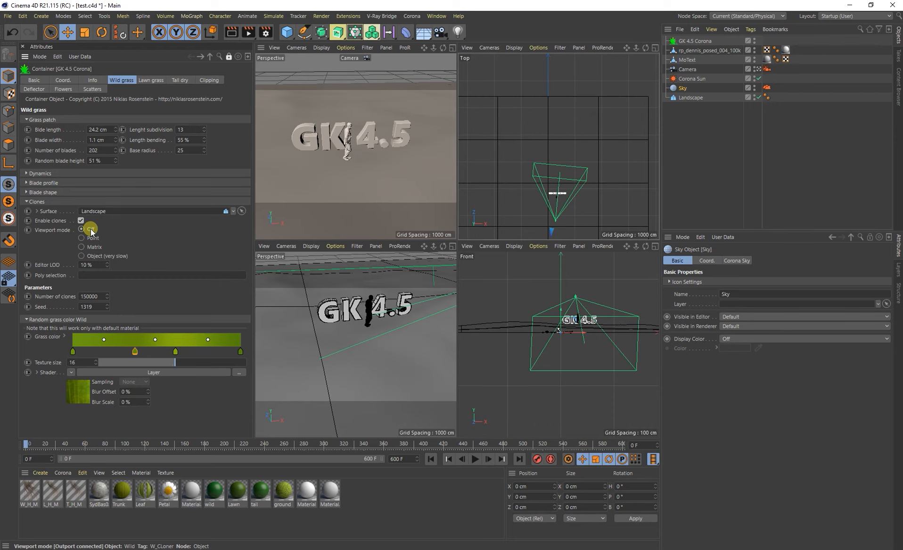
pyautogui.moveTo(389, 156)
pyautogui.keyDown('alt'); pyautogui.mouseDown(button='right')
pyautogui.moveTo(371, 163)
pyautogui.moveTo(391, 149)
pyautogui.moveTo(382, 179)
pyautogui.moveTo(359, 146)
pyautogui.moveTo(329, 151)
pyautogui.mouseUp(button='right'); pyautogui.keyUp('alt')
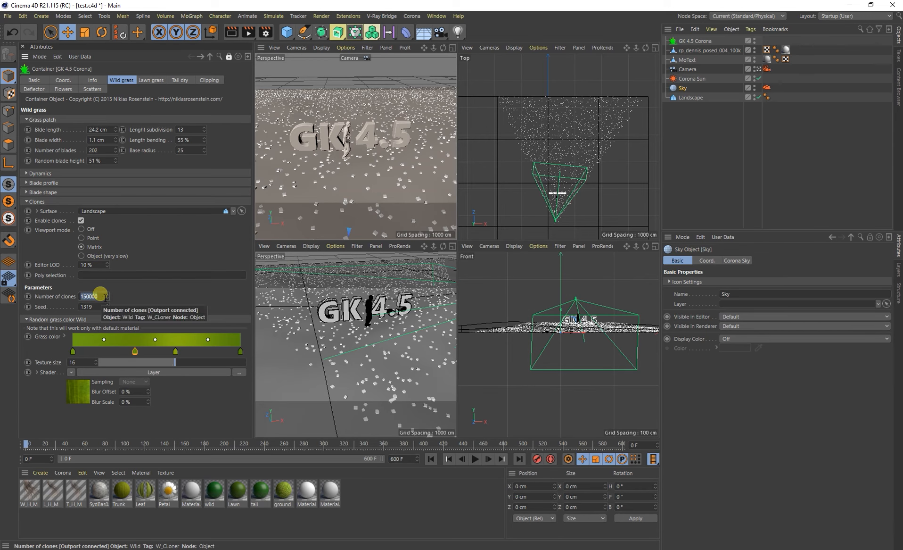
# Set the wild grass number of clones to 5000 and its Editor LOD to 100%.
pyautogui.write('50')
pyautogui.press('Return')
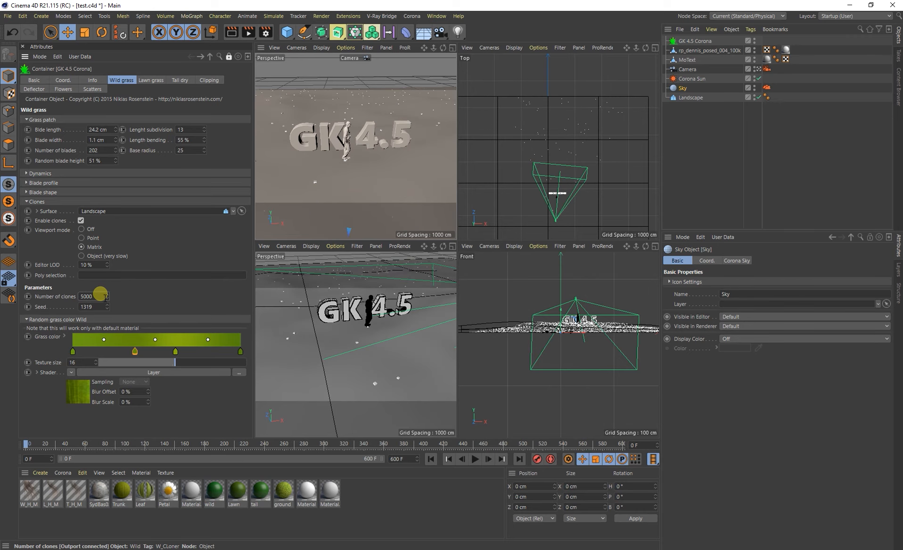
pyautogui.click(100, 265)
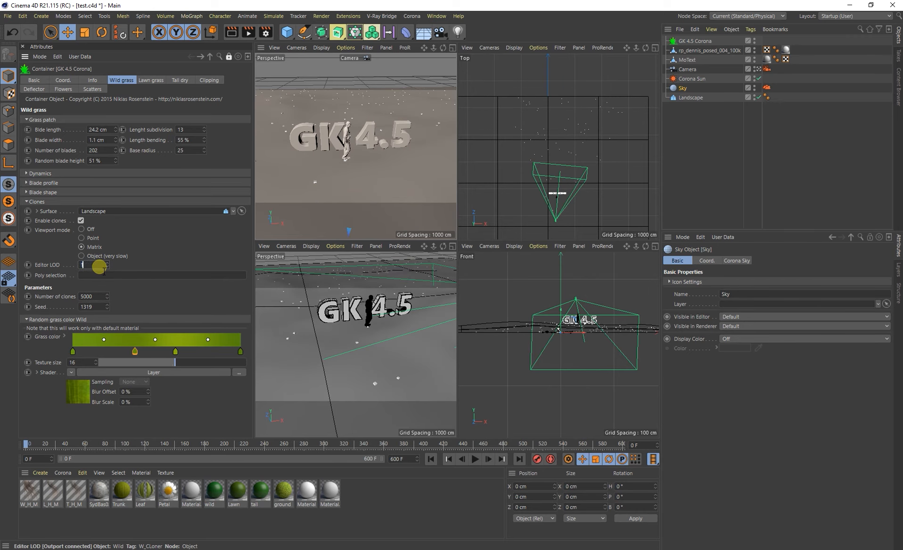
pyautogui.press('Return')
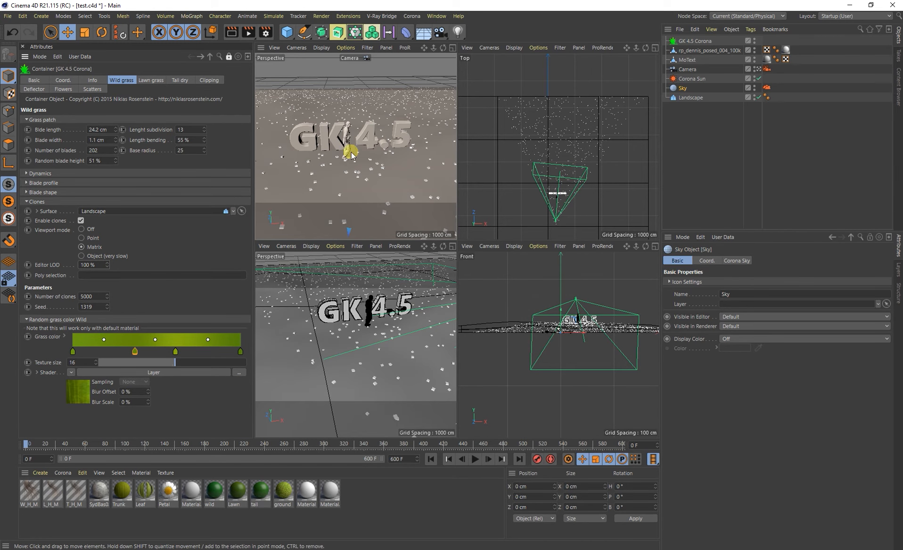
# Open the Lawn grass settings and examine the lawn grass patch close up in a single perspective view.
pyautogui.click(149, 81)
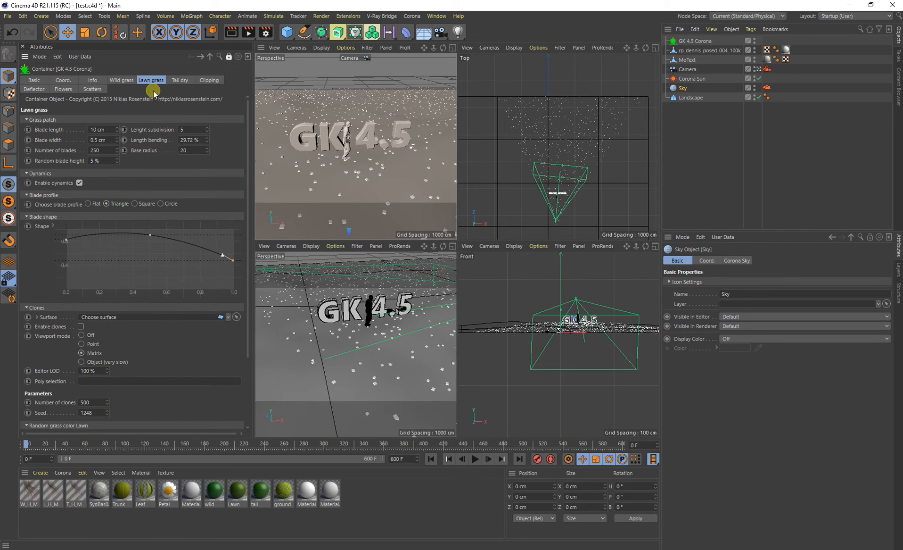
pyautogui.middleClick(385, 283)
pyautogui.keyDown('alt'); pyautogui.moveTo(442, 314); pyautogui.dragTo(282, 322, button='right'); pyautogui.keyUp('alt')
pyautogui.keyDown('alt'); pyautogui.moveTo(396, 303); pyautogui.dragTo(481, 177); pyautogui.keyUp('alt')
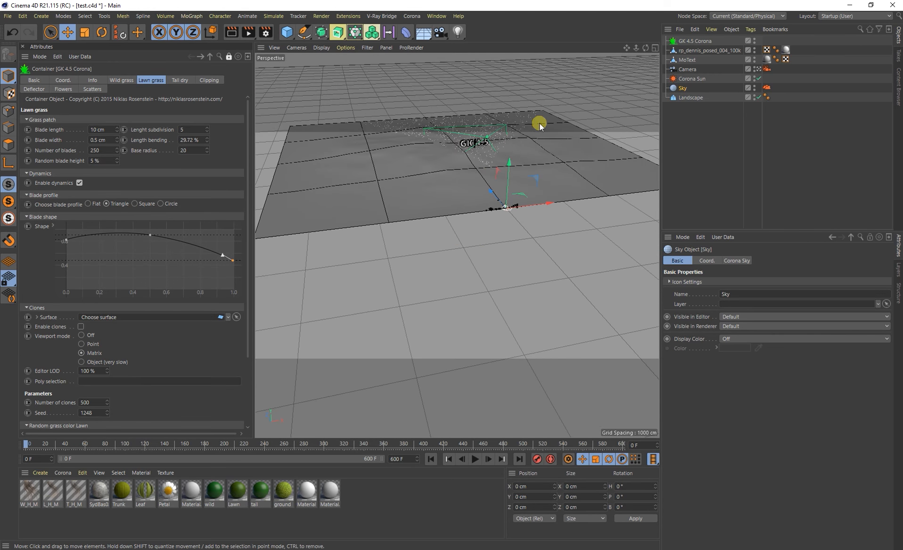
pyautogui.keyDown('alt'); pyautogui.moveTo(456, 153); pyautogui.dragTo(489, 194); pyautogui.keyUp('alt')
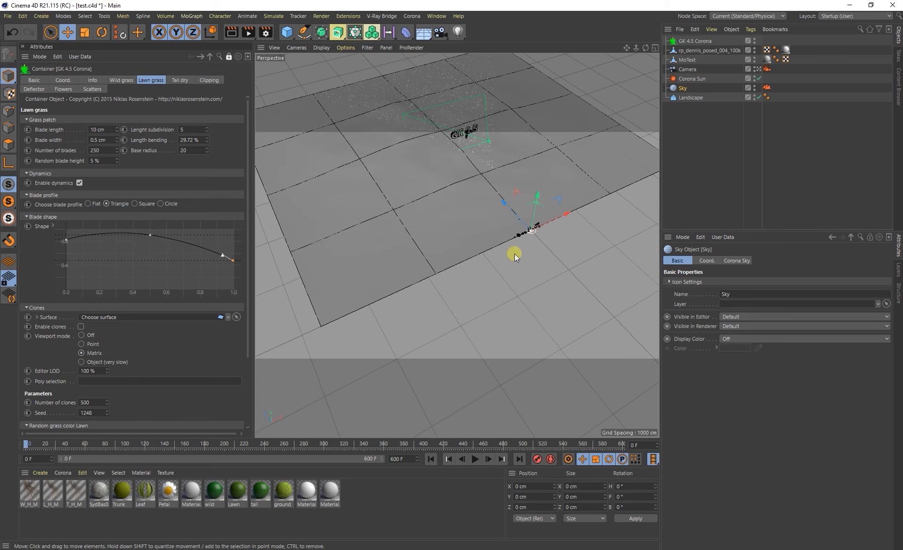
pyautogui.keyDown('alt'); pyautogui.moveTo(513, 248); pyautogui.dragTo(359, 290); pyautogui.keyUp('alt')
pyautogui.keyDown('alt'); pyautogui.moveTo(359, 290); pyautogui.dragTo(436, 273, button='right'); pyautogui.keyUp('alt')
pyautogui.keyDown('alt'); pyautogui.moveTo(351, 287); pyautogui.dragTo(413, 217, button='middle'); pyautogui.keyUp('alt')
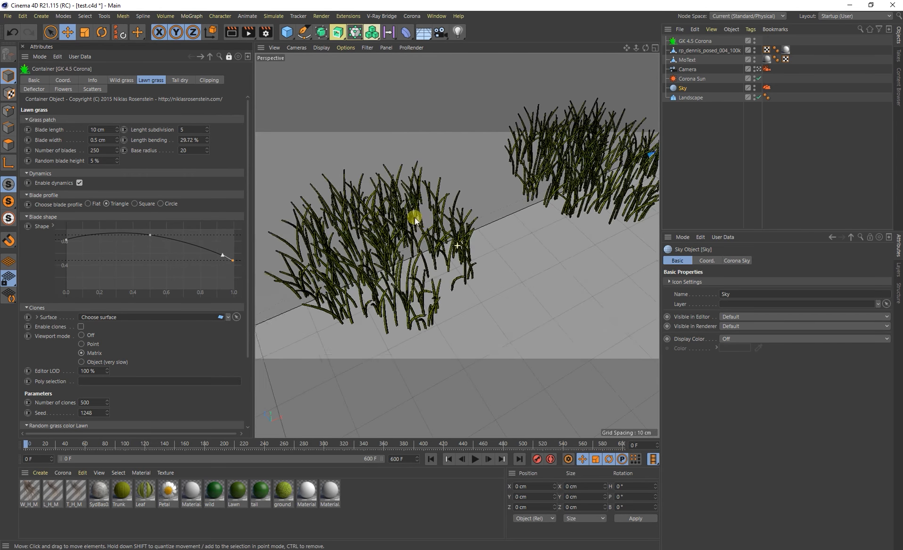
# Switch the viewport to a brighter shading mode and examine the lawn grass blades from several distances.
pyautogui.click(324, 47)
pyautogui.click(344, 83)
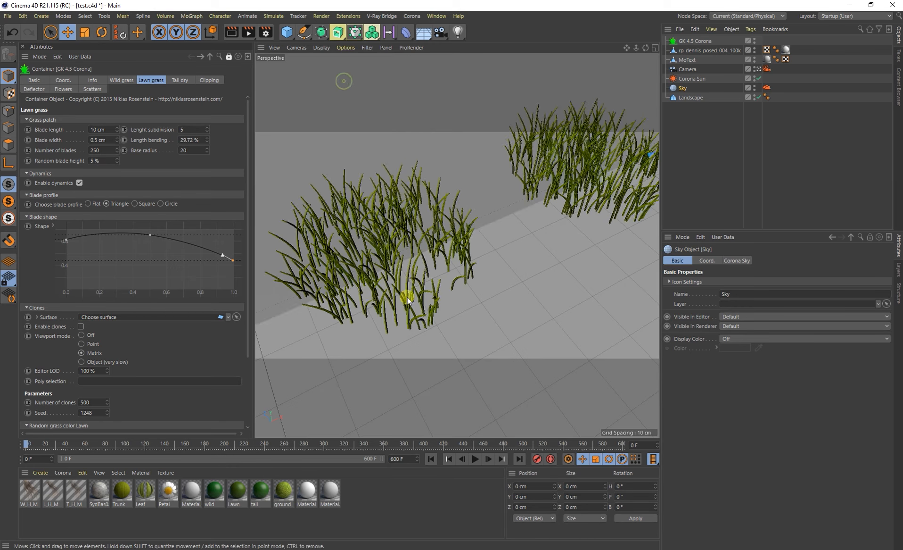
pyautogui.keyDown('alt'); pyautogui.moveTo(403, 298); pyautogui.dragTo(405, 266); pyautogui.keyUp('alt')
pyautogui.moveTo(381, 342)
pyautogui.keyDown('alt'); pyautogui.mouseDown(button='right')
pyautogui.moveTo(422, 340)
pyautogui.moveTo(409, 343)
pyautogui.mouseUp(button='right'); pyautogui.keyUp('alt')
pyautogui.keyDown('alt'); pyautogui.moveTo(457, 308); pyautogui.dragTo(417, 315, button='right'); pyautogui.keyUp('alt')
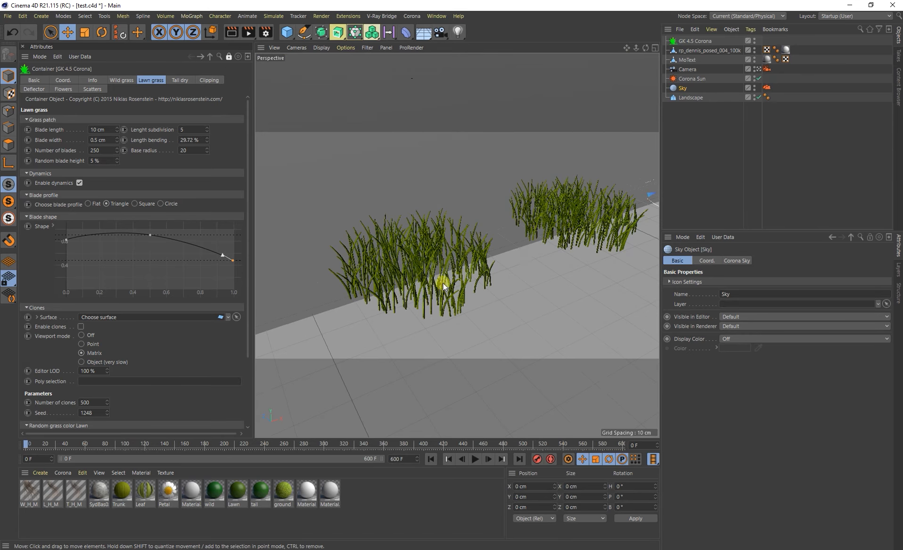
pyautogui.keyDown('alt'); pyautogui.moveTo(443, 282); pyautogui.dragTo(391, 298, button='right'); pyautogui.keyUp('alt')
pyautogui.keyDown('alt'); pyautogui.moveTo(276, 332); pyautogui.dragTo(292, 331, button='right'); pyautogui.keyUp('alt')
pyautogui.keyDown('alt'); pyautogui.moveTo(297, 331); pyautogui.dragTo(368, 297, button='middle'); pyautogui.keyUp('alt')
pyautogui.keyDown('alt'); pyautogui.moveTo(368, 298); pyautogui.dragTo(436, 333, button='right'); pyautogui.keyUp('alt')
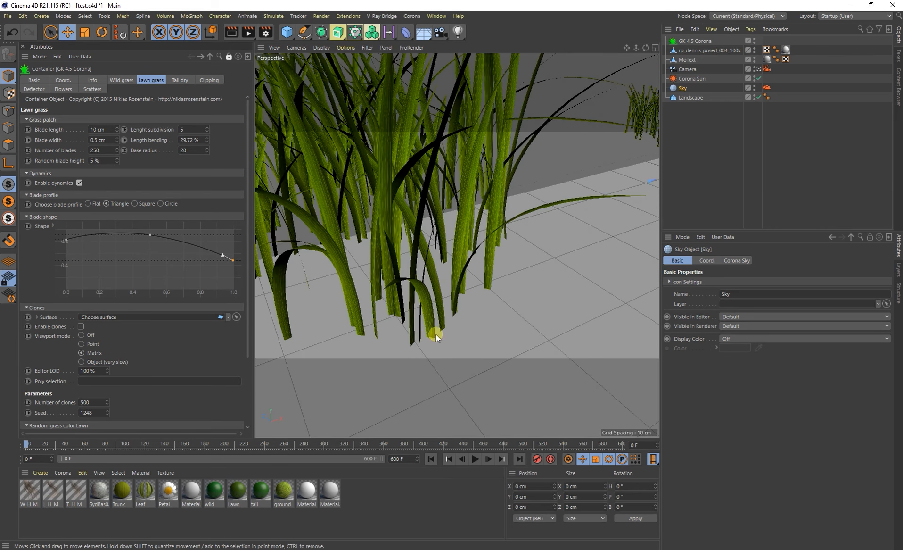
pyautogui.keyDown('alt'); pyautogui.moveTo(495, 253); pyautogui.dragTo(372, 287, button='right'); pyautogui.keyUp('alt')
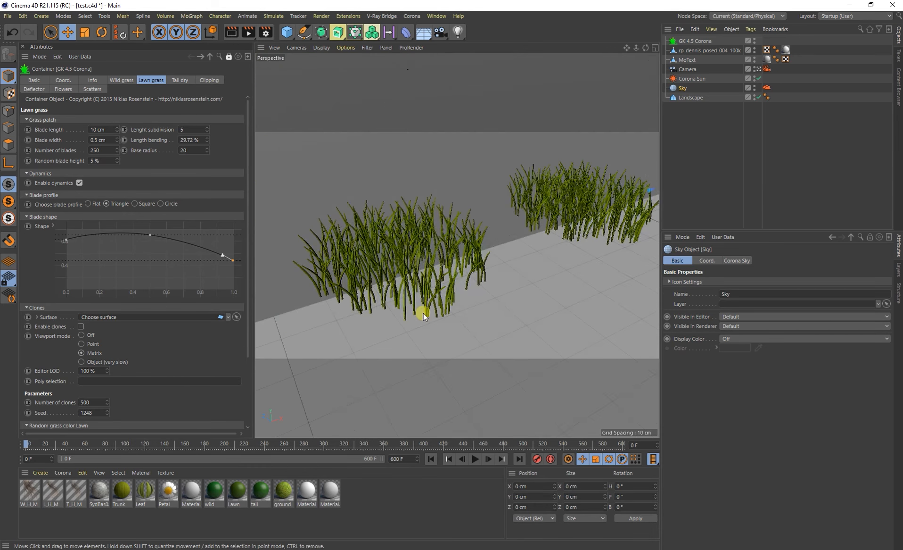
pyautogui.keyDown('alt'); pyautogui.moveTo(423, 315); pyautogui.dragTo(482, 311, button='right'); pyautogui.keyUp('alt')
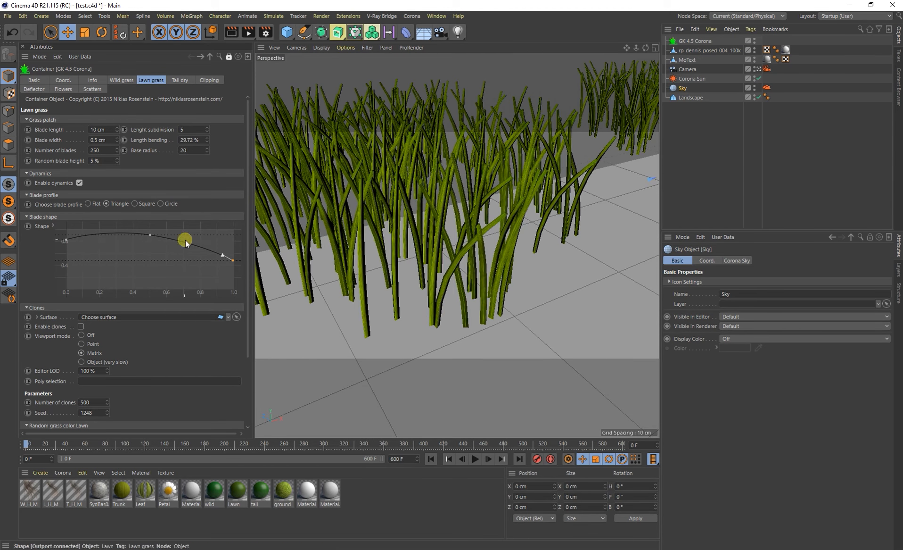
# Preview the lawn grass with the Flat, Circle and Square blade profiles, then return it to Triangle.
pyautogui.click(90, 203)
pyautogui.click(106, 203)
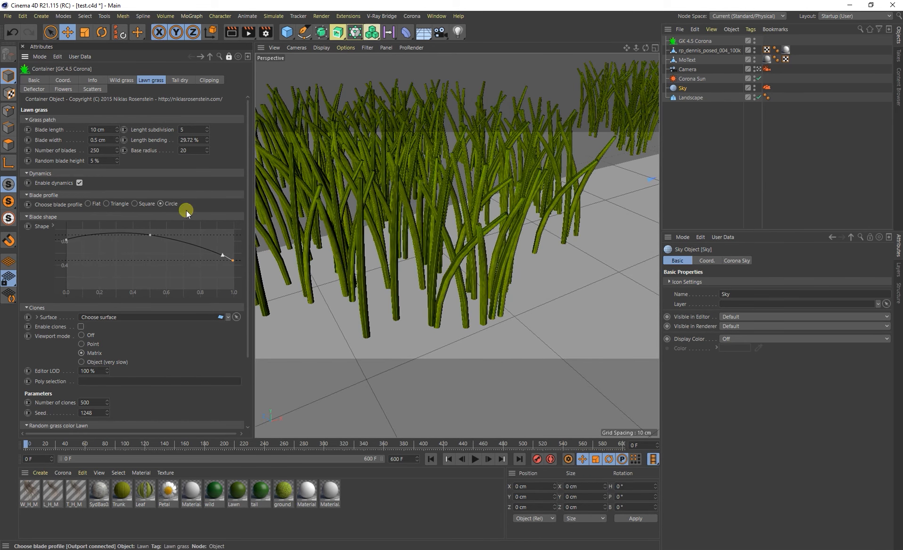
pyautogui.keyDown('alt'); pyautogui.moveTo(433, 312); pyautogui.dragTo(441, 337); pyautogui.keyUp('alt')
pyautogui.keyDown('alt'); pyautogui.moveTo(440, 336); pyautogui.dragTo(467, 333, button='right'); pyautogui.keyUp('alt')
pyautogui.keyDown('alt'); pyautogui.moveTo(428, 303); pyautogui.dragTo(476, 293); pyautogui.keyUp('alt')
pyautogui.keyDown('alt'); pyautogui.moveTo(475, 276); pyautogui.dragTo(444, 287, button='right'); pyautogui.keyUp('alt')
pyautogui.click(143, 202)
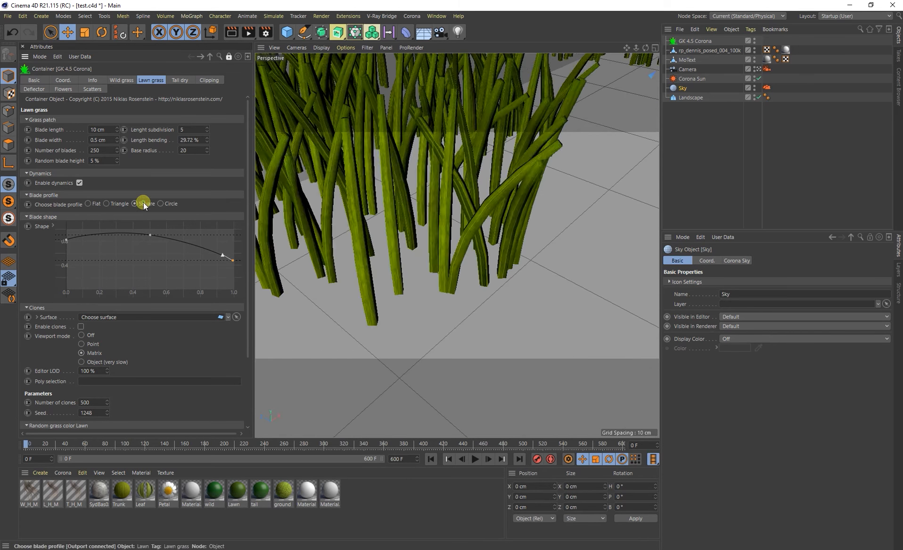
pyautogui.keyDown('alt'); pyautogui.moveTo(474, 279); pyautogui.dragTo(480, 251); pyautogui.keyUp('alt')
pyautogui.click(116, 205)
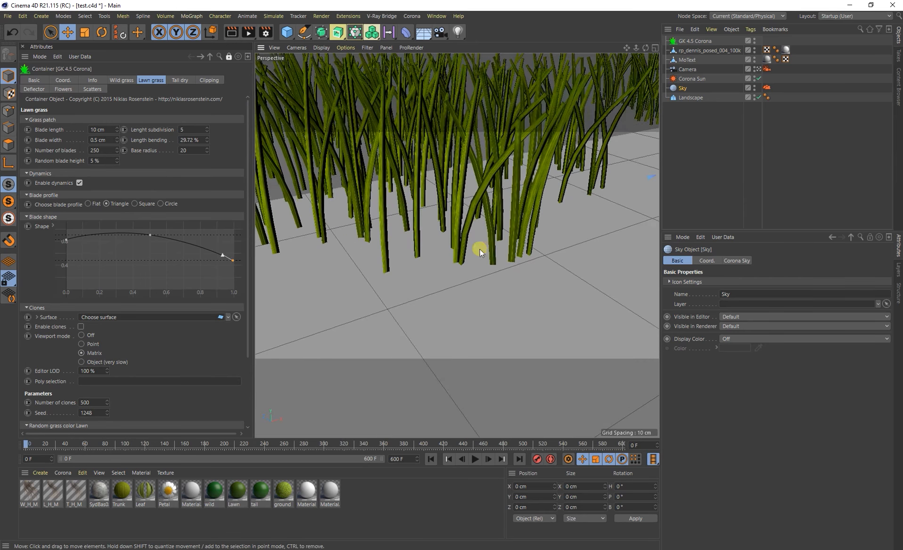
# Set the lawn grass length subdivision to 11 and its length bending to 36.72%.
pyautogui.moveTo(207, 127); pyautogui.dragTo(207, 135)
pyautogui.keyDown('alt'); pyautogui.moveTo(480, 225); pyautogui.dragTo(426, 314); pyautogui.keyUp('alt')
pyautogui.keyDown('alt'); pyautogui.moveTo(426, 311); pyautogui.dragTo(446, 310, button='middle'); pyautogui.keyUp('alt')
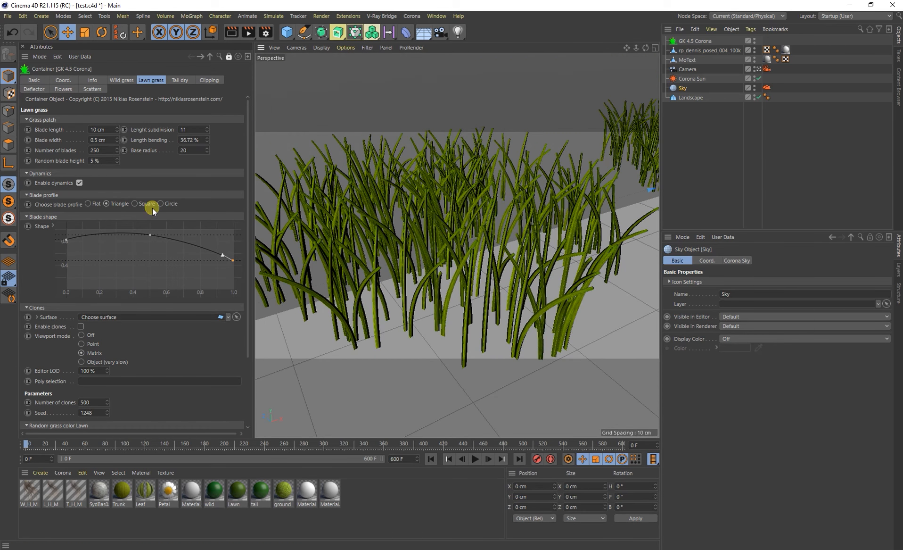
# Set the lawn grass number of blades to 300 and check the density of the patch.
pyautogui.moveTo(116, 154); pyautogui.dragTo(116, 151)
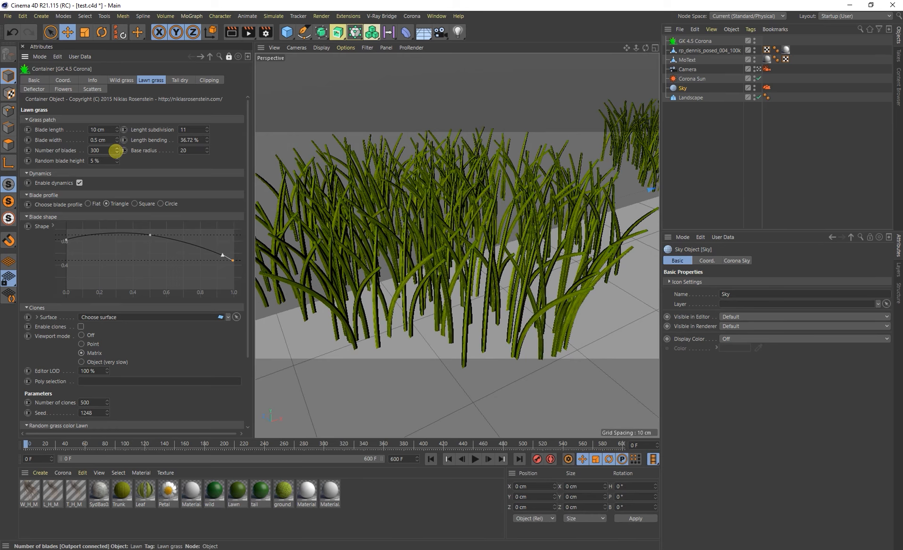
pyautogui.scroll(-4, 535, 311)
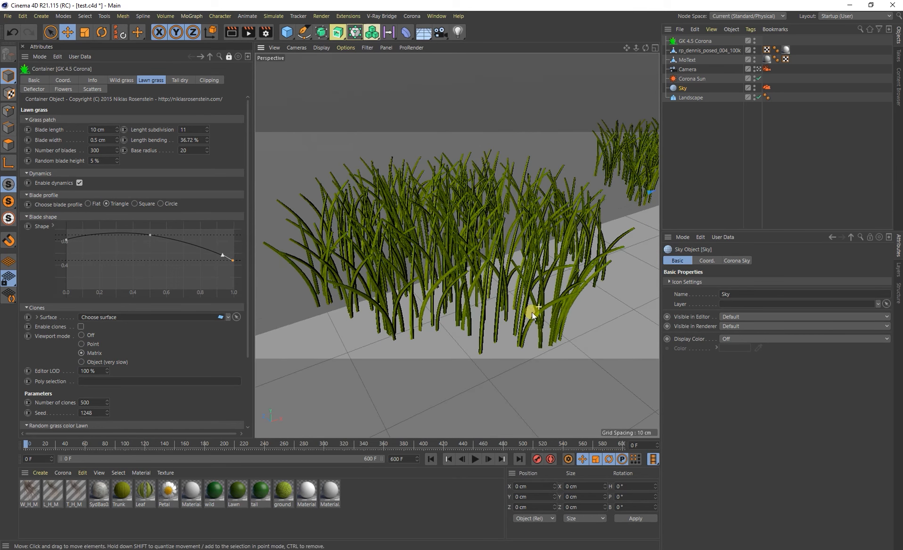
pyautogui.scroll(-2, 489, 305)
pyautogui.scroll(4, 527, 317)
pyautogui.scroll(5, 502, 316)
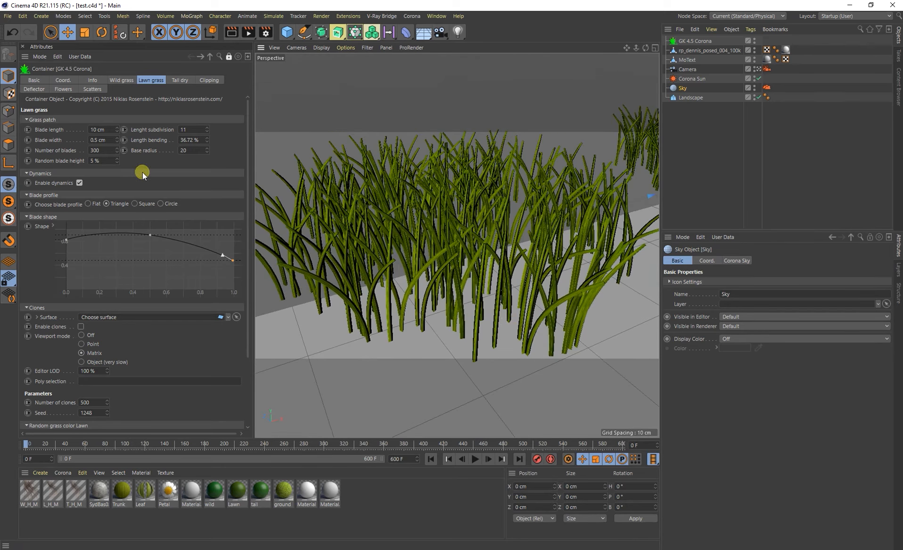
# Set the lawn grass random blade height to 20% and view the patch beside the other plants.
pyautogui.moveTo(118, 162); pyautogui.dragTo(117, 164)
pyautogui.scroll(-4, 443, 246)
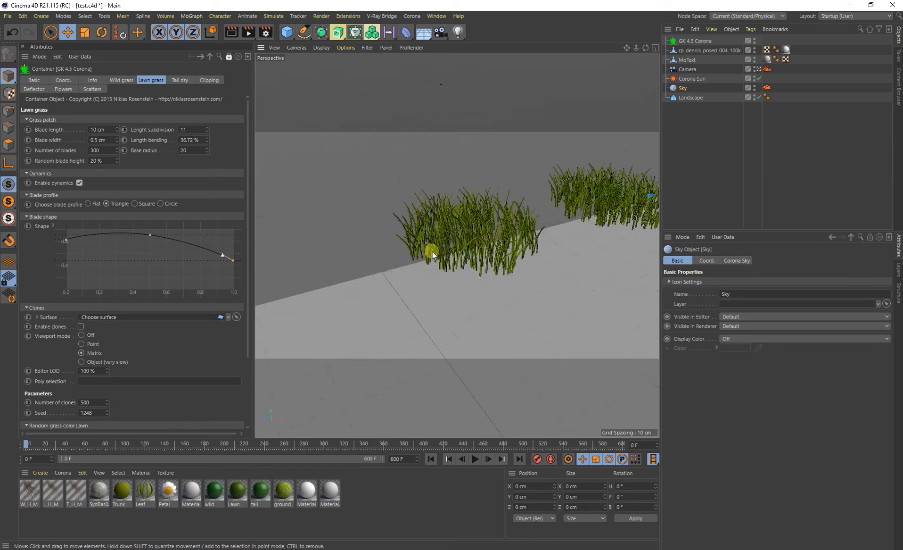
pyautogui.scroll(-5, 432, 254)
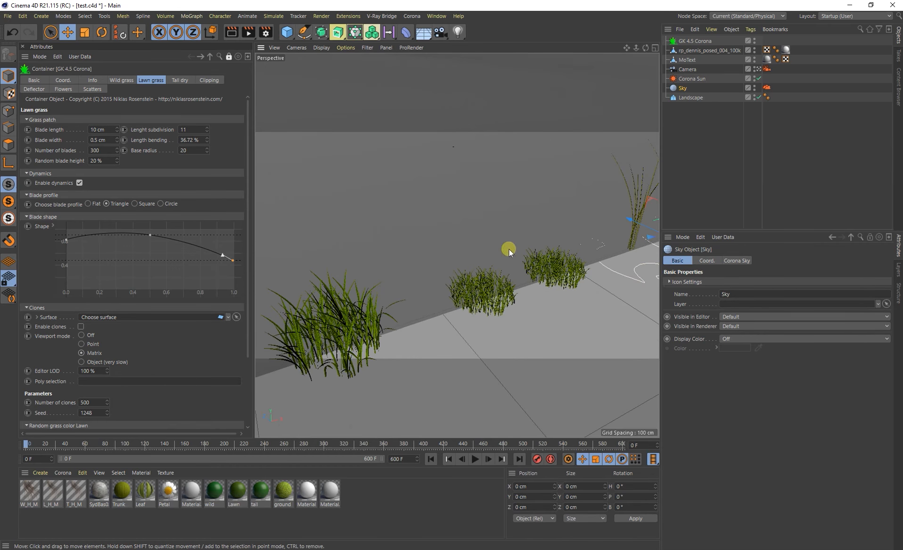
pyautogui.keyDown('alt'); pyautogui.moveTo(498, 299); pyautogui.dragTo(455, 302); pyautogui.keyUp('alt')
pyautogui.keyDown('alt'); pyautogui.moveTo(521, 288); pyautogui.dragTo(419, 298); pyautogui.keyUp('alt')
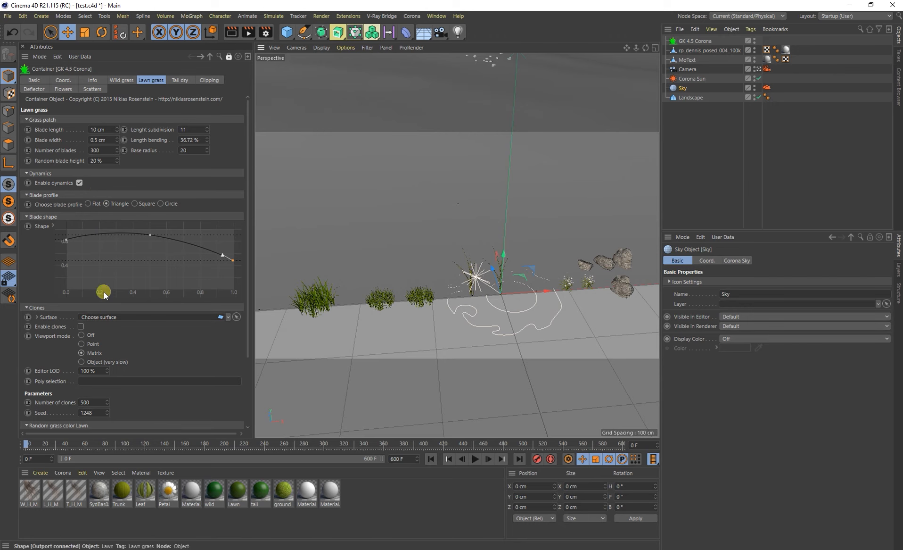
# Assign the Landscape object as the lawn grass clone surface and enable its clones.
pyautogui.click(236, 316)
pyautogui.click(689, 97)
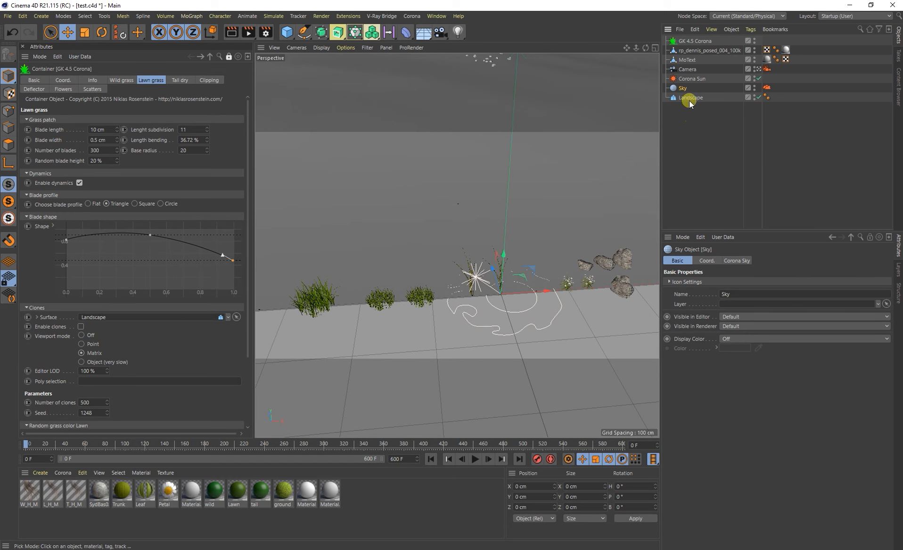
pyautogui.click(81, 325)
pyautogui.keyDown('alt'); pyautogui.moveTo(506, 238); pyautogui.dragTo(457, 236, button='right'); pyautogui.keyUp('alt')
pyautogui.keyDown('alt'); pyautogui.moveTo(503, 206); pyautogui.dragTo(458, 389, button='middle'); pyautogui.keyUp('alt')
pyautogui.keyDown('alt'); pyautogui.moveTo(512, 176); pyautogui.dragTo(486, 304, button='middle'); pyautogui.keyUp('alt')
pyautogui.keyDown('alt'); pyautogui.moveTo(457, 302); pyautogui.dragTo(498, 295, button='right'); pyautogui.keyUp('alt')
pyautogui.keyDown('alt'); pyautogui.moveTo(498, 295); pyautogui.dragTo(498, 318); pyautogui.keyUp('alt')
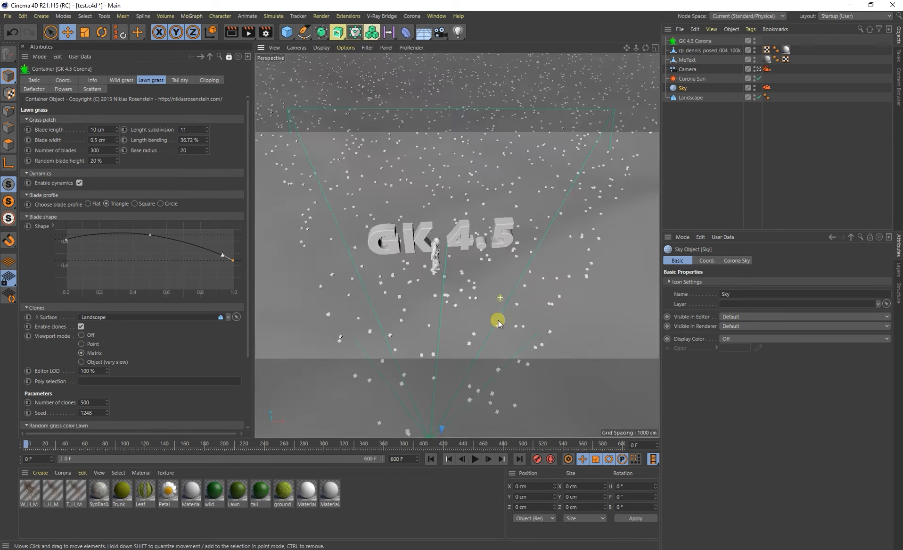
# Set the wild grass viewport mode to Off and display the lawn grass clones in Object mode.
pyautogui.click(121, 79)
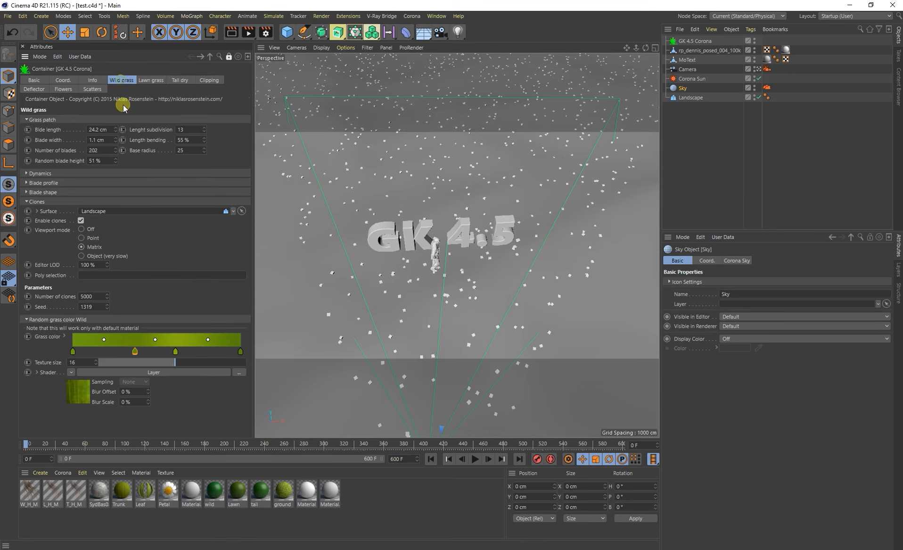
pyautogui.click(83, 228)
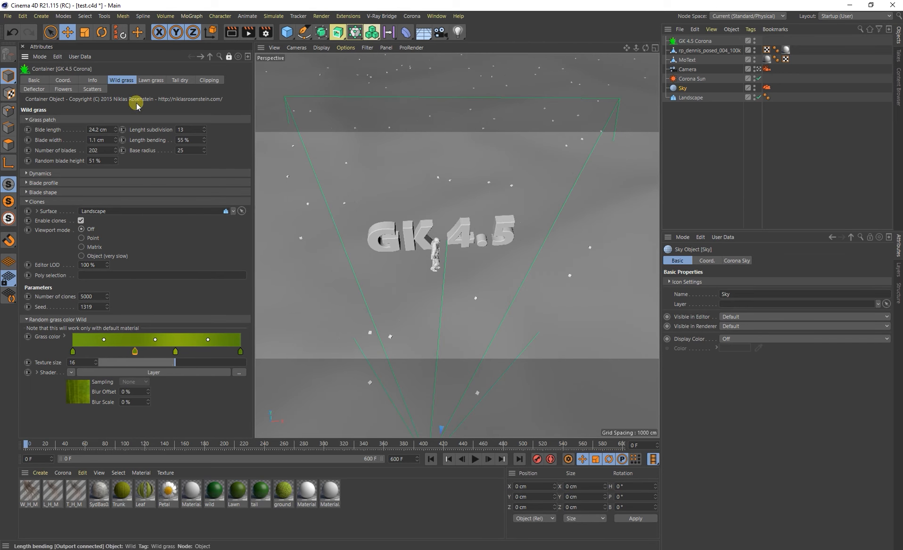
pyautogui.click(150, 80)
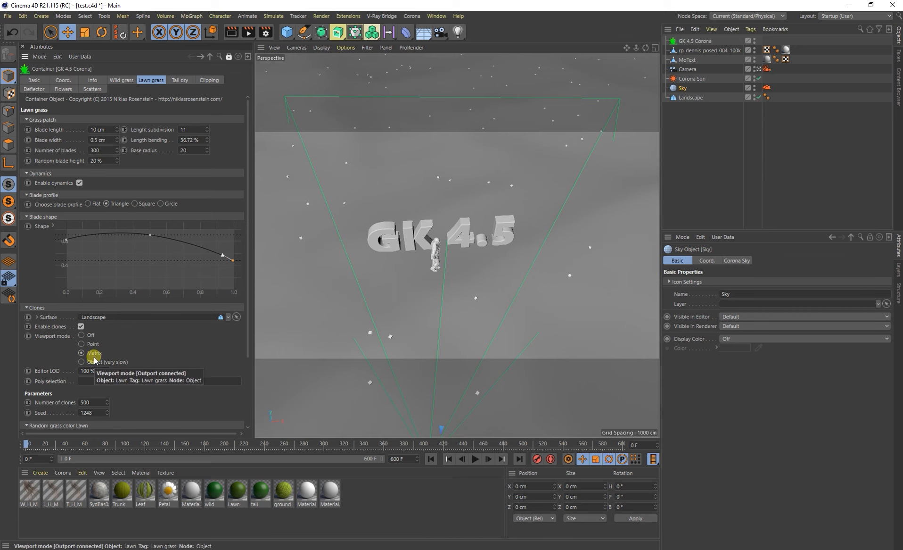
pyautogui.click(87, 361)
pyautogui.keyDown('alt'); pyautogui.moveTo(397, 339); pyautogui.dragTo(449, 322, button='right'); pyautogui.keyUp('alt')
pyautogui.keyDown('alt'); pyautogui.moveTo(448, 321); pyautogui.dragTo(456, 294); pyautogui.keyUp('alt')
pyautogui.keyDown('alt'); pyautogui.moveTo(456, 295); pyautogui.dragTo(454, 295, button='right'); pyautogui.keyUp('alt')
pyautogui.scroll(-5, 453, 296)
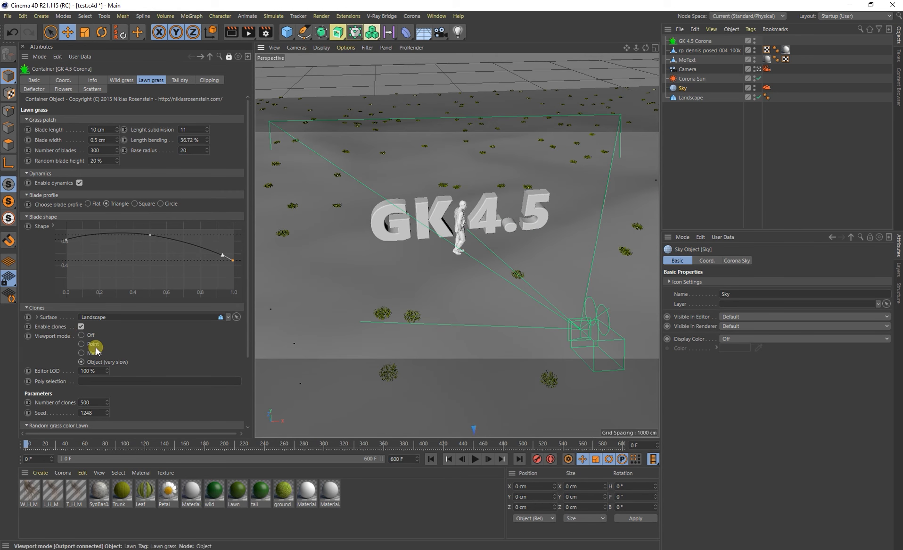
# Set the lawn grass viewport mode to Matrix and its number of clones to 50000.
pyautogui.click(82, 353)
pyautogui.moveTo(94, 404); pyautogui.dragTo(77, 401)
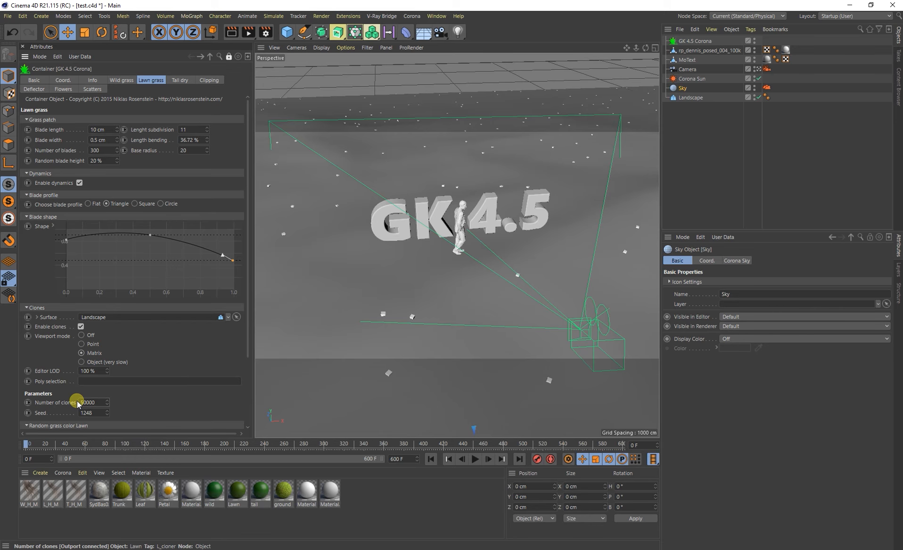
pyautogui.write('50000')
pyautogui.press('Return')
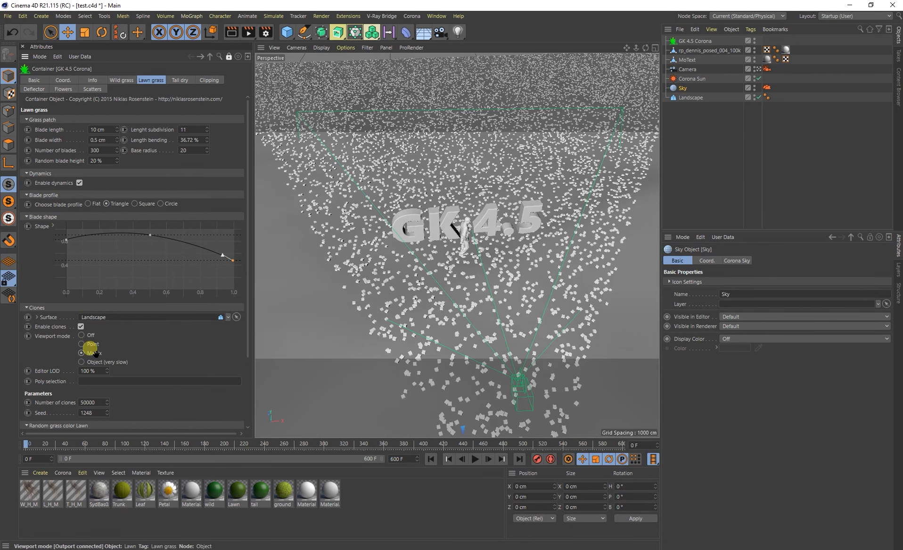
# Set the lawn grass viewport mode to Point and switch to the view through the scene camera.
pyautogui.click(105, 344)
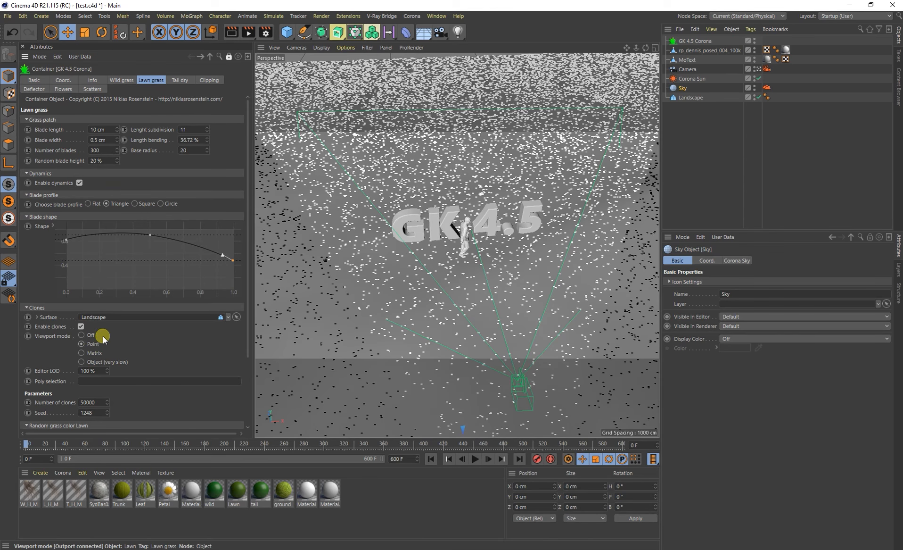
pyautogui.moveTo(404, 298)
pyautogui.keyDown('alt'); pyautogui.mouseDown()
pyautogui.moveTo(401, 276)
pyautogui.moveTo(420, 295)
pyautogui.mouseUp(); pyautogui.keyUp('alt')
pyautogui.middleClick(421, 295)
pyautogui.middleClick(392, 180)
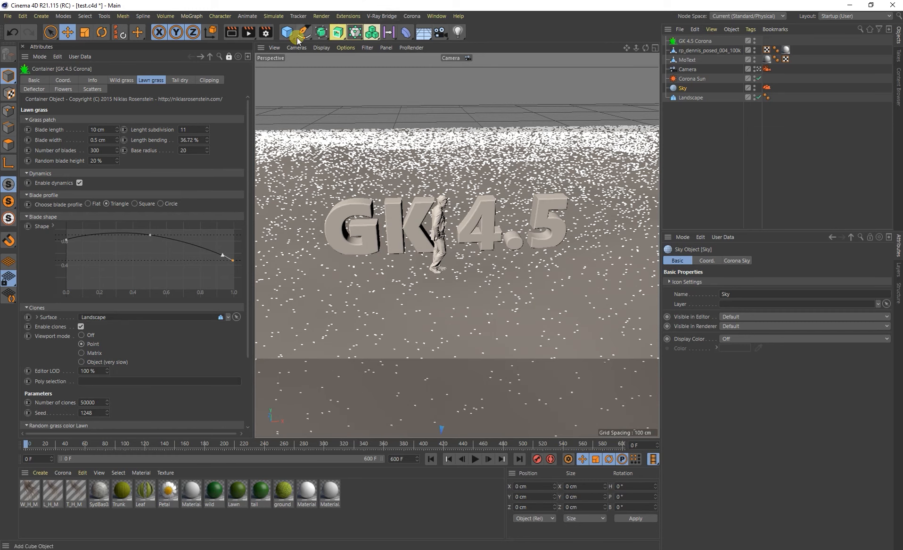
# Render the lawn grass to the Picture Viewer, inspect its coverage, then close the viewer and stop rendering.
pyautogui.click(248, 32)
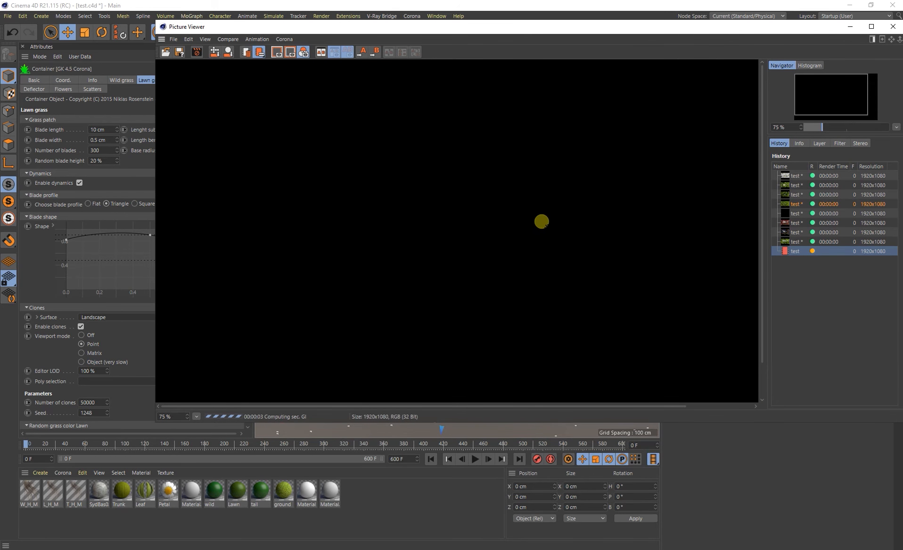
pyautogui.moveTo(545, 31); pyautogui.dragTo(519, 41)
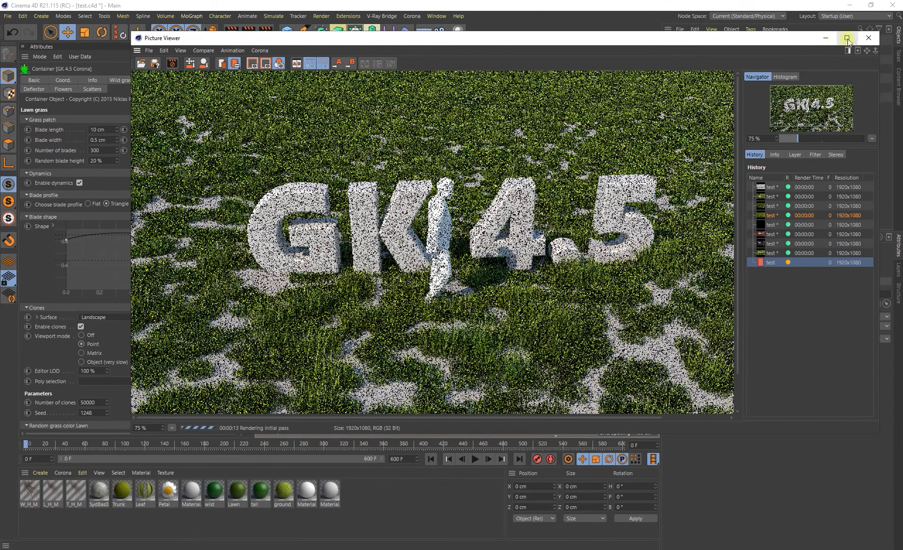
pyautogui.click(868, 38)
pyautogui.click(461, 312)
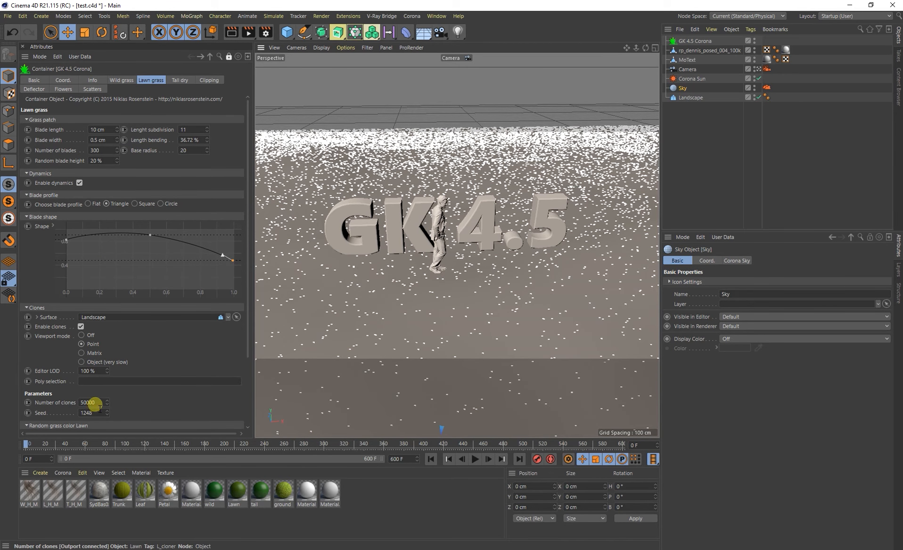
# Set the lawn grass number of clones to 150000 and its Editor LOD to 10%.
pyautogui.click(83, 402)
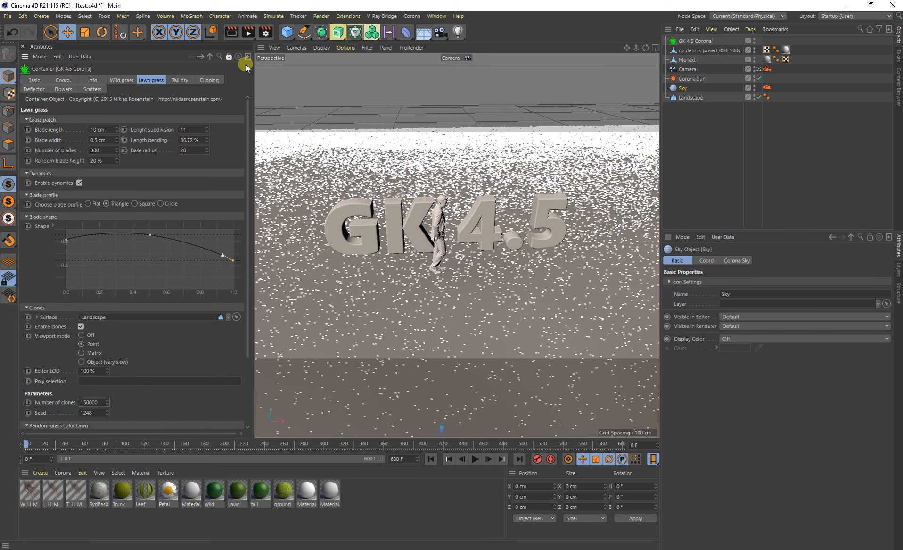
pyautogui.doubleClick(94, 371)
pyautogui.write('10')
pyautogui.press('Return')
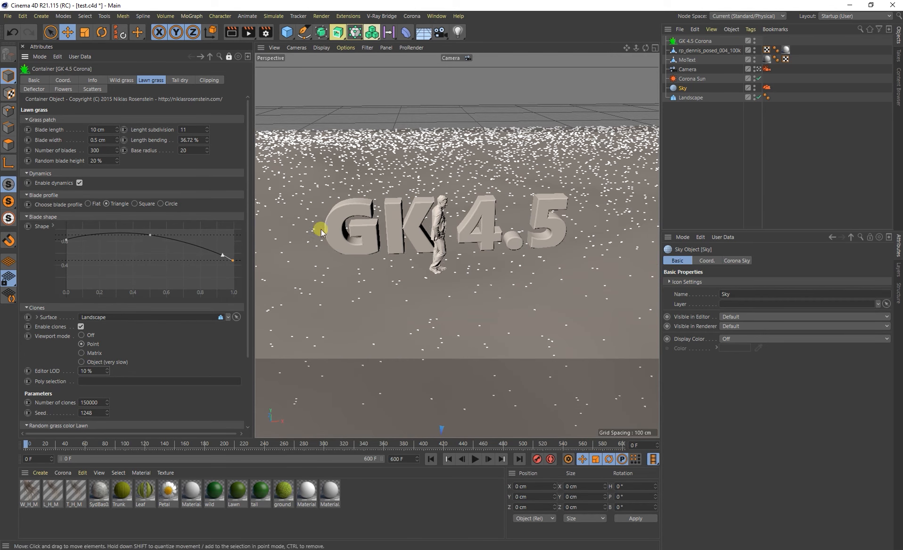
# Render the denser lawn grass and move the Picture Viewer aside so the grass settings are accessible.
pyautogui.click(246, 33)
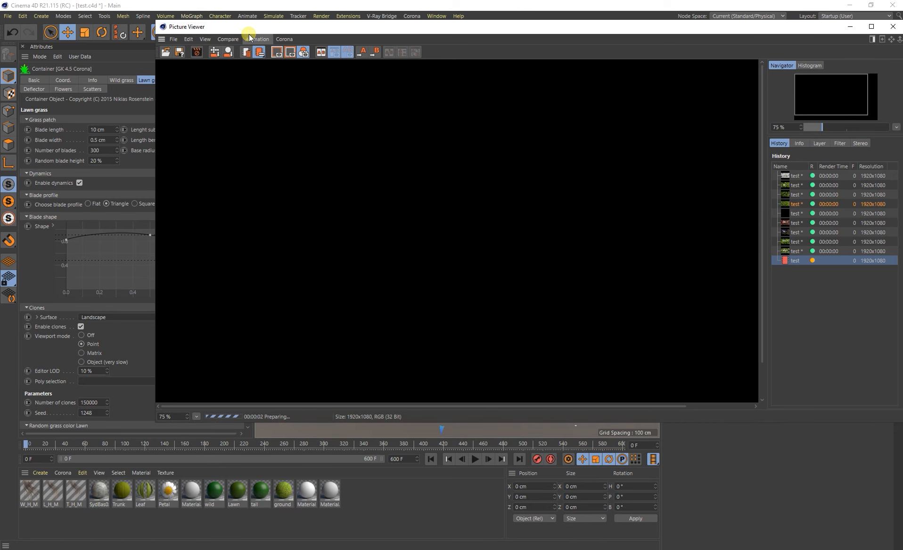
pyautogui.moveTo(494, 30); pyautogui.dragTo(443, 26)
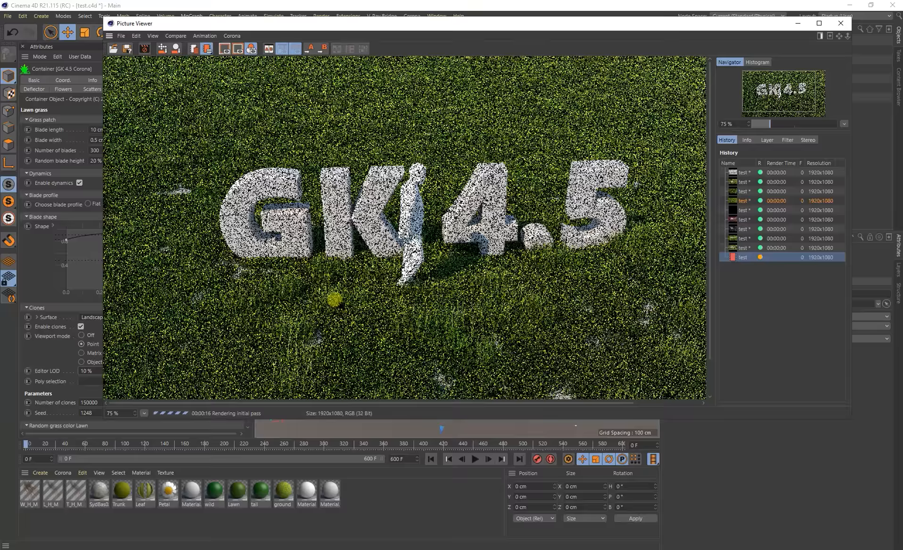
pyautogui.moveTo(333, 23); pyautogui.dragTo(451, 35)
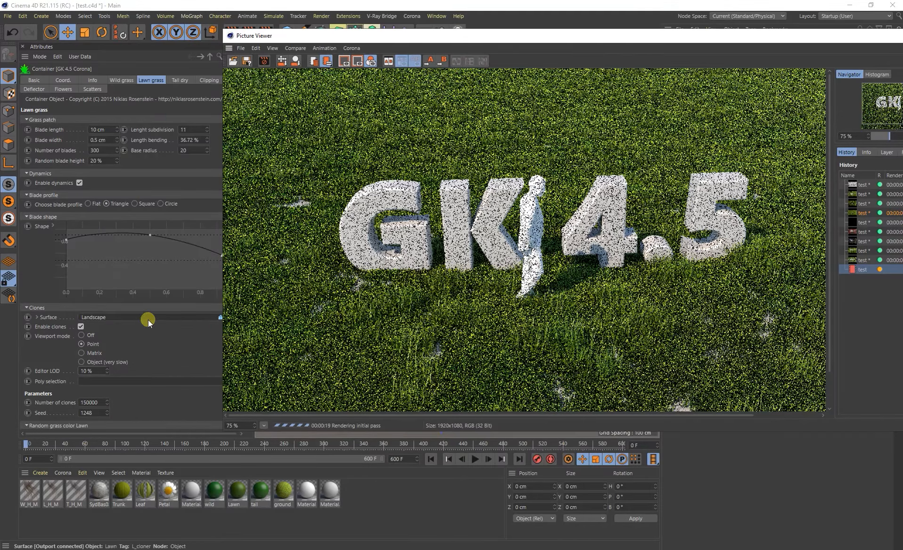
# Set the wild grass blade length to 20 cm.
pyautogui.click(123, 80)
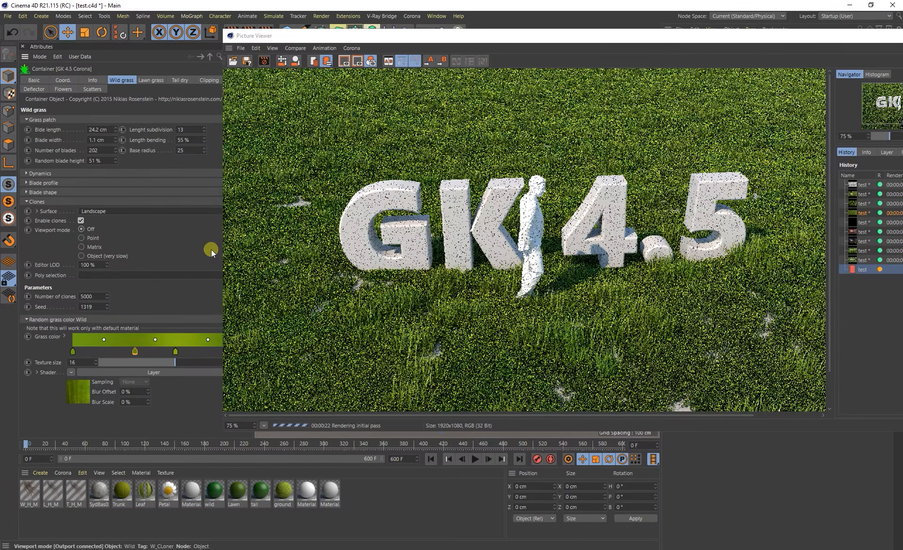
pyautogui.doubleClick(94, 129)
pyautogui.write('20')
pyautogui.press('Return')
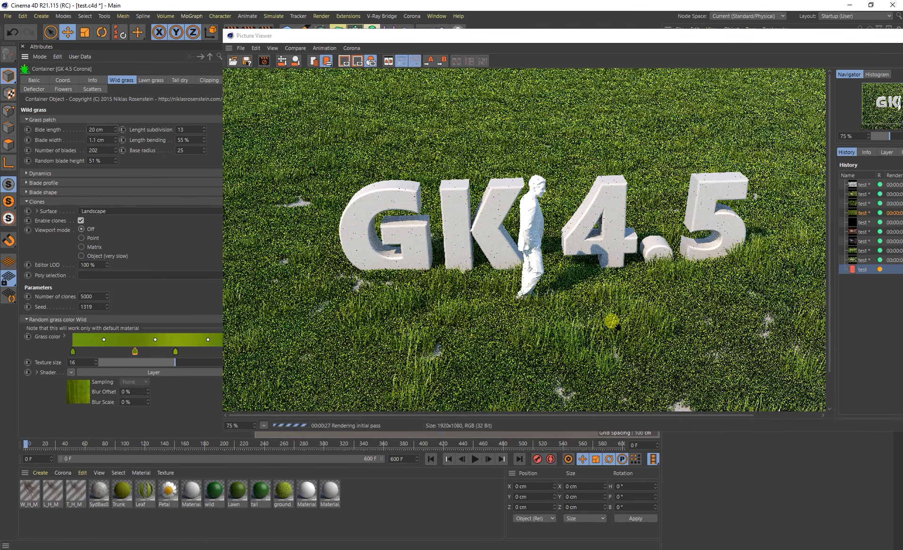
# Close the Picture Viewer and stop the running render.
pyautogui.moveTo(791, 35); pyautogui.dragTo(668, 29)
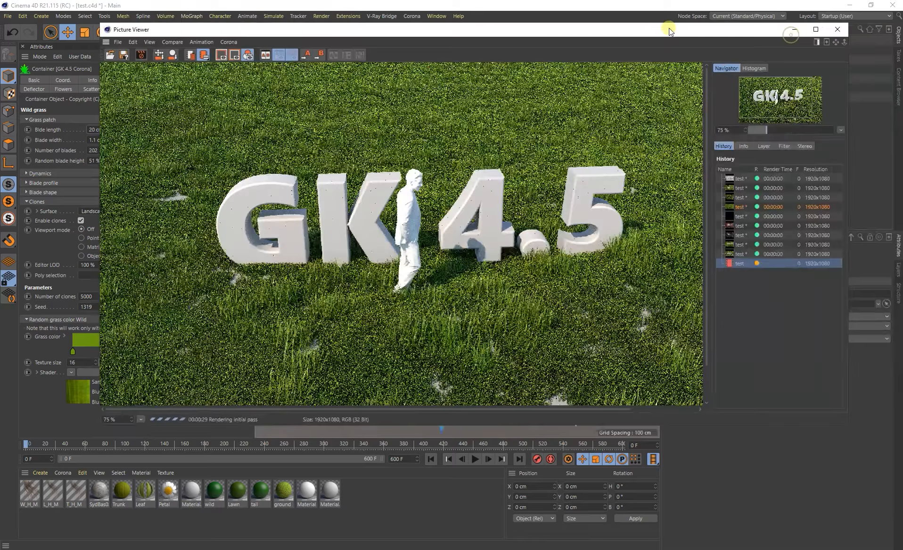
pyautogui.click(835, 32)
pyautogui.click(468, 314)
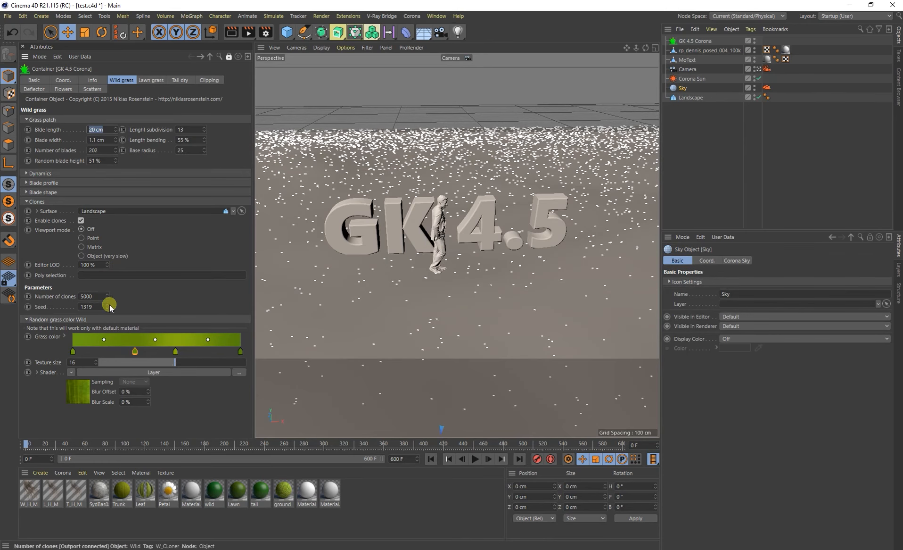
# Set the lawn grass number of clones to 200000 and show all four viewports.
pyautogui.click(151, 80)
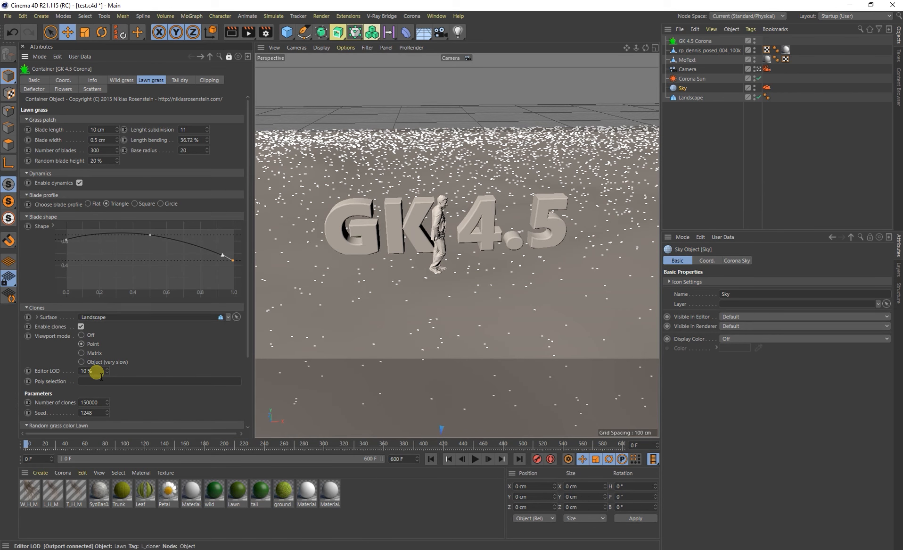
pyautogui.click(82, 402)
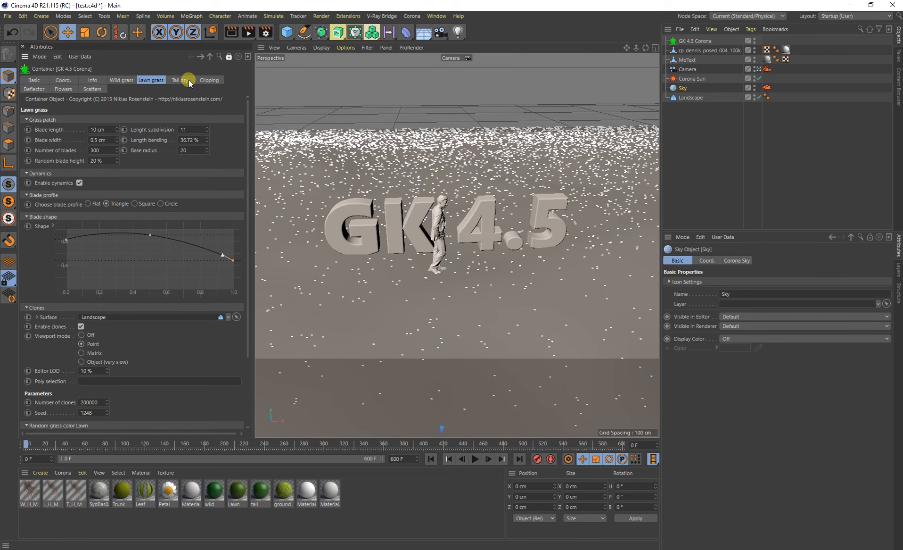
pyautogui.middleClick(422, 201)
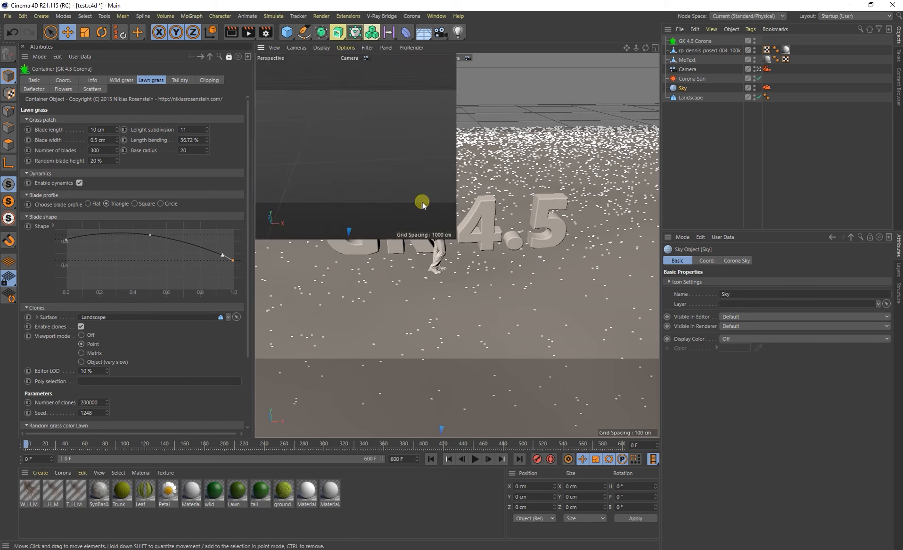
# Render the scene to the Picture Viewer and check the CPU and memory usage in Task Manager while it renders.
pyautogui.click(248, 32)
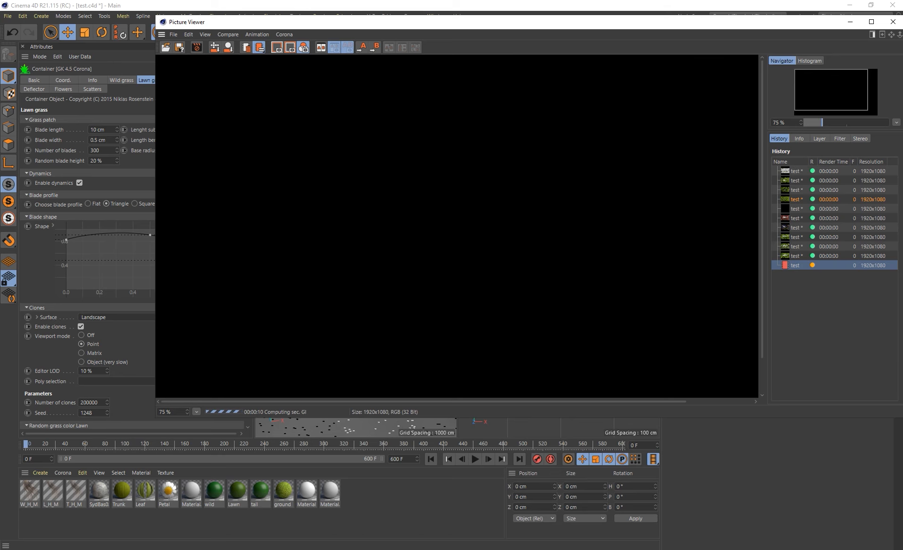
pyautogui.rightClick(428, 548)
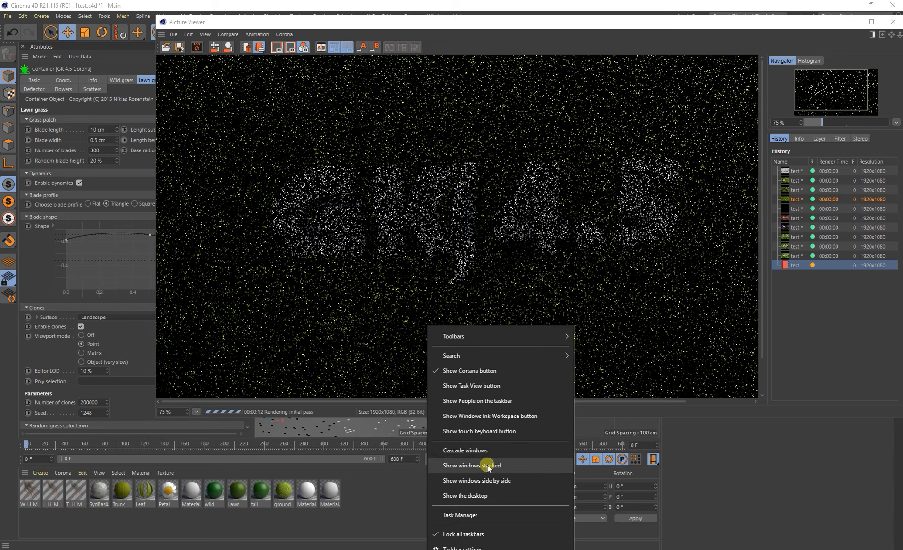
pyautogui.click(474, 514)
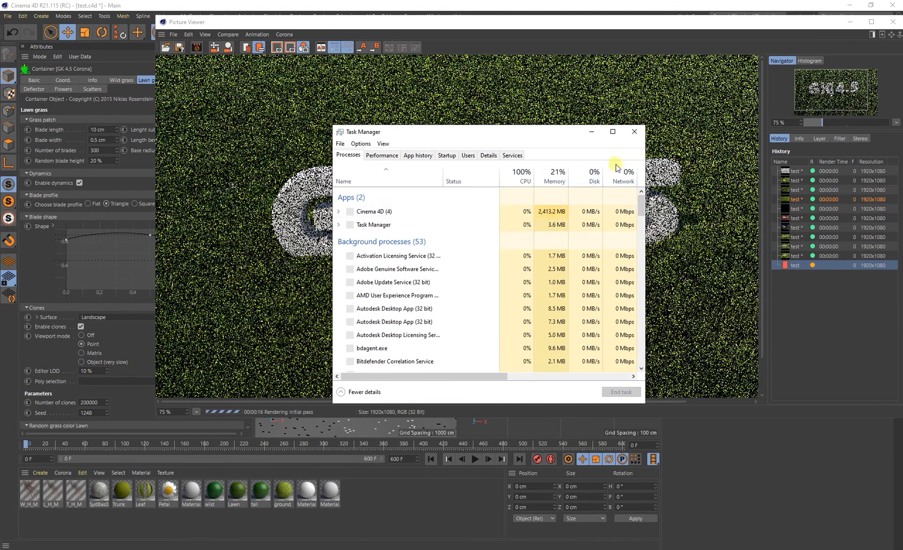
pyautogui.click(634, 132)
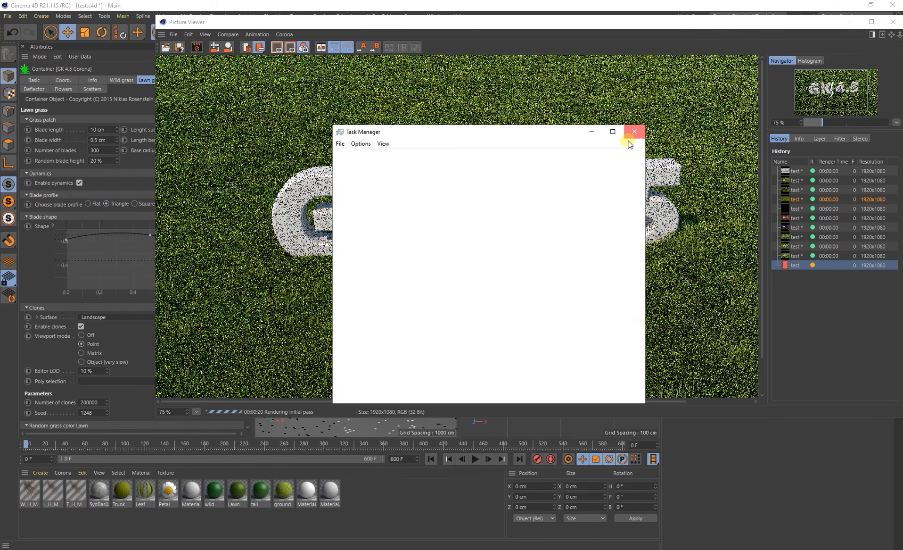
# Inspect the lawn coverage across the whole rendered image, then close the Picture Viewer and stop rendering.
pyautogui.click(500, 273)
pyautogui.scroll(-3, 500, 273)
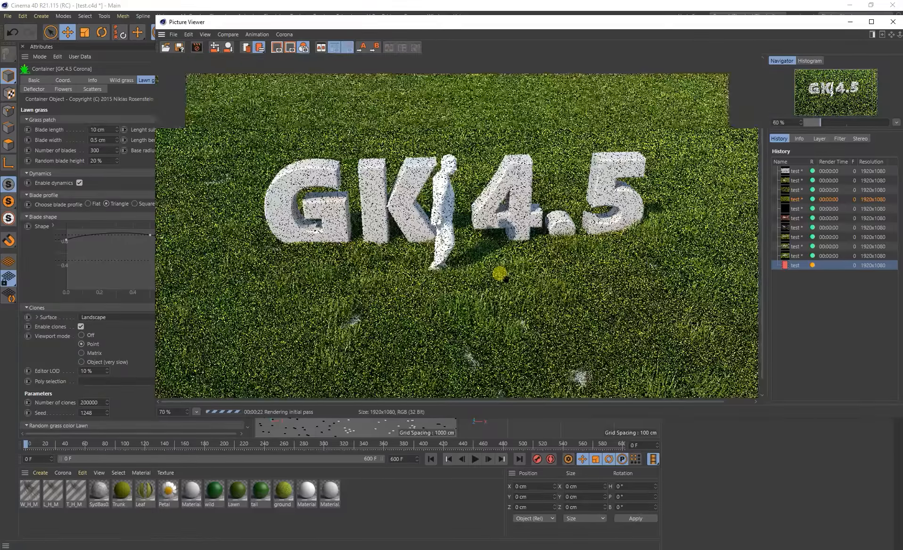
pyautogui.scroll(1, 499, 274)
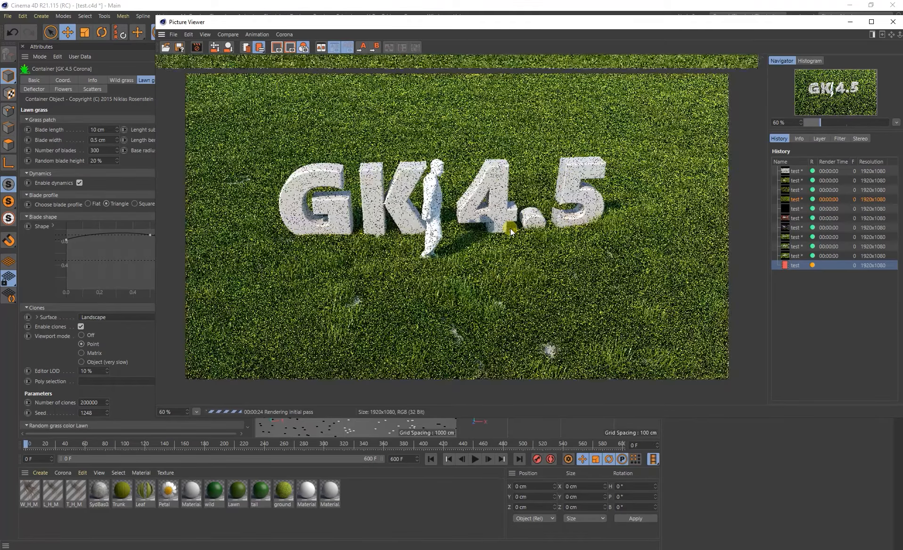
pyautogui.scroll(1, 510, 229)
pyautogui.scroll(-2, 490, 238)
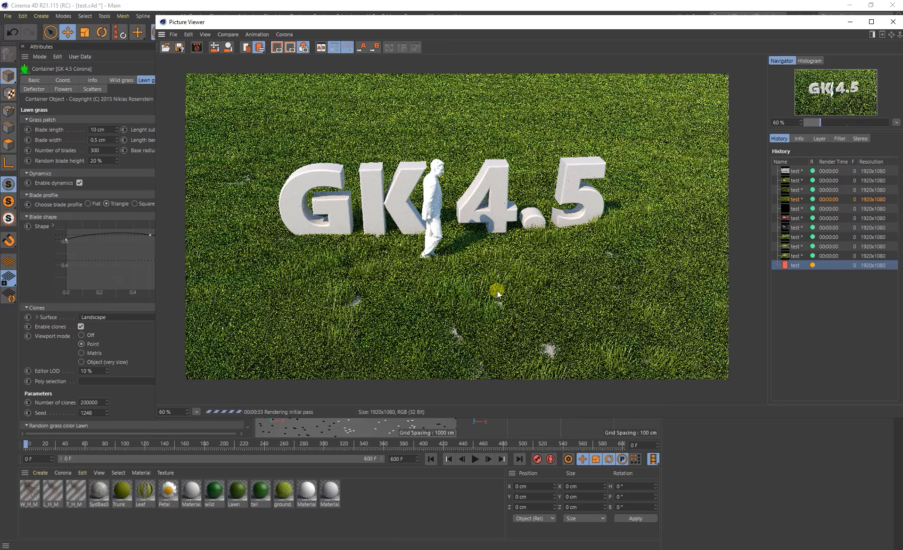
pyautogui.click(893, 22)
pyautogui.click(468, 315)
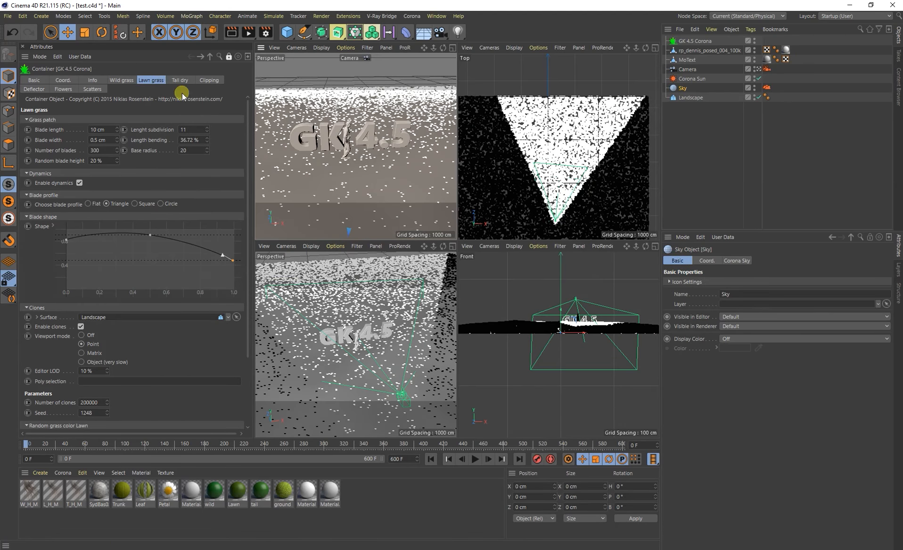
# Review the Tall dry, Clipping and Deflector settings, and look at the GrassKit 4.5 presets in the Content Browser.
pyautogui.click(173, 78)
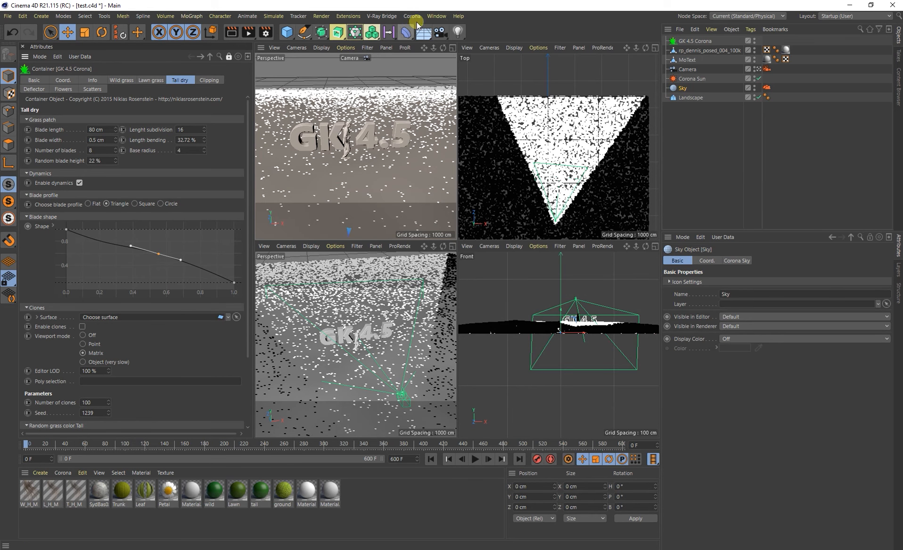
pyautogui.click(434, 18)
pyautogui.click(458, 69)
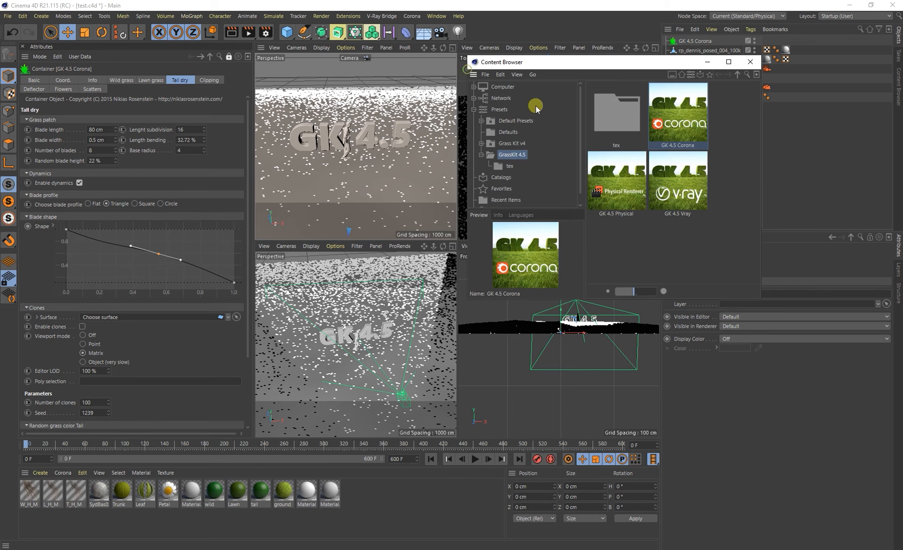
pyautogui.moveTo(566, 71); pyautogui.dragTo(411, 71)
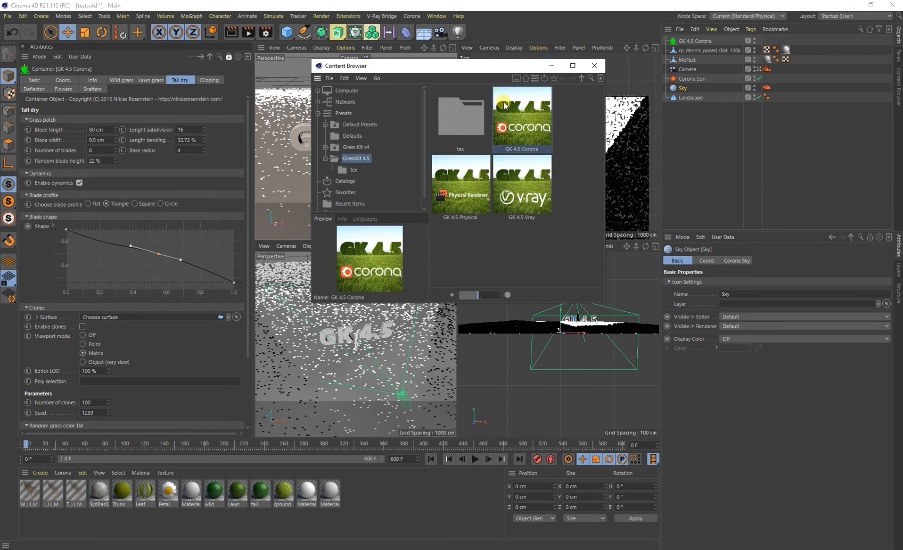
pyautogui.click(595, 66)
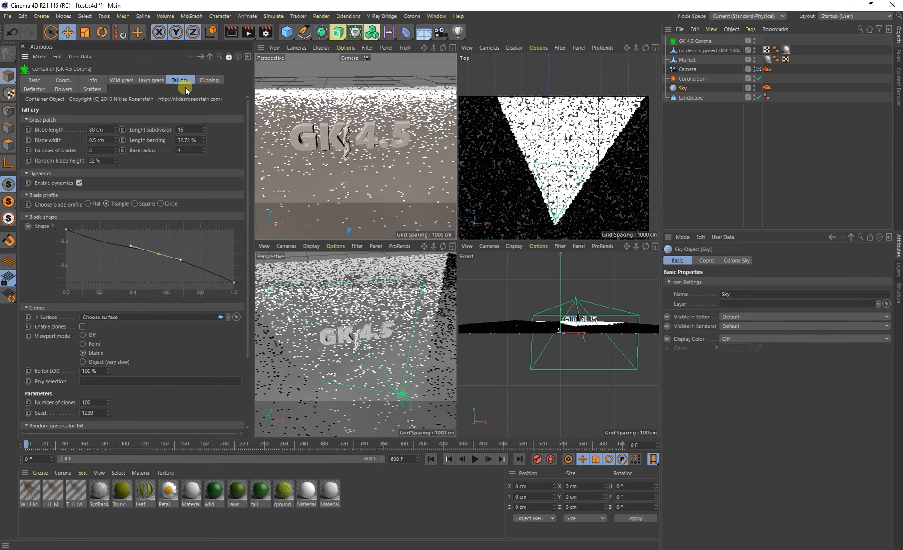
pyautogui.click(207, 80)
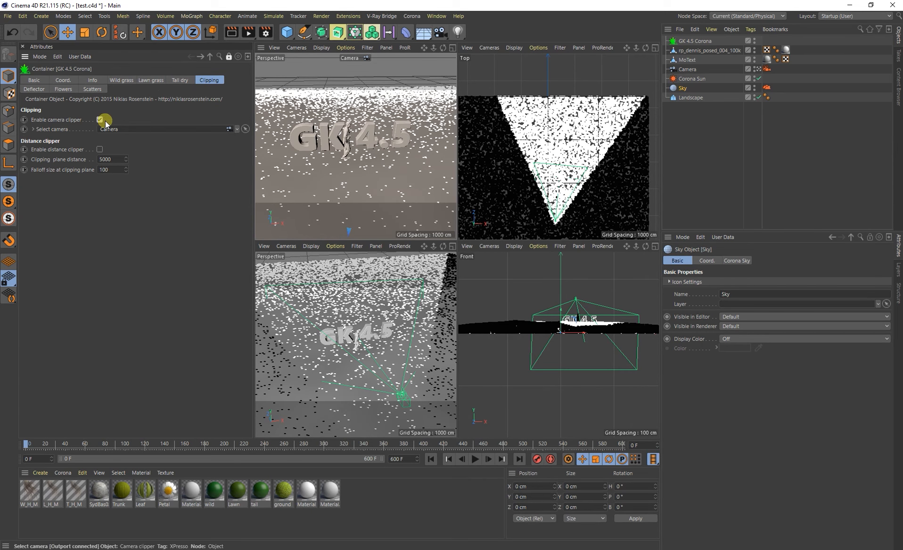
pyautogui.click(36, 89)
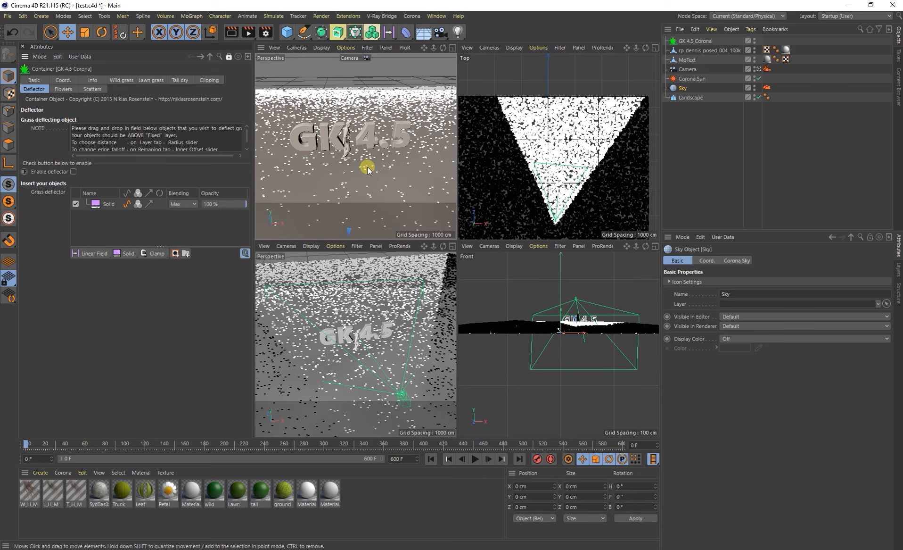
# Add a cube about 1458 cm wide in X and 1851 cm long in Z, and place it within the camera's view area.
pyautogui.middleClick(540, 179)
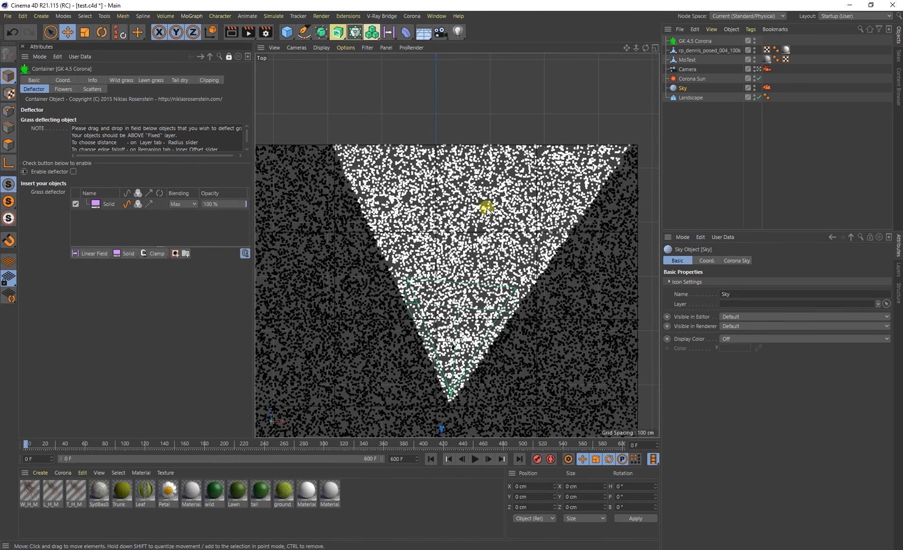
pyautogui.scroll(-3, 489, 203)
pyautogui.scroll(6, 467, 249)
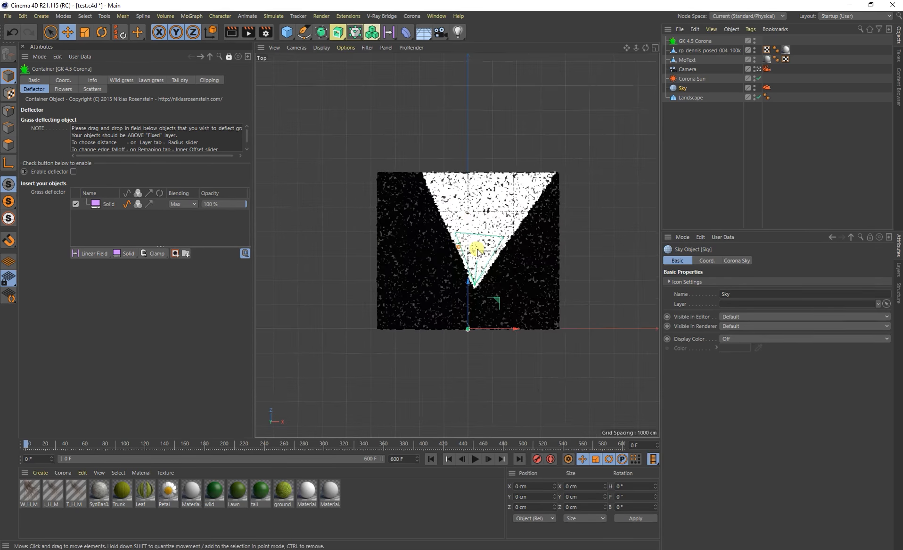
pyautogui.click(287, 32)
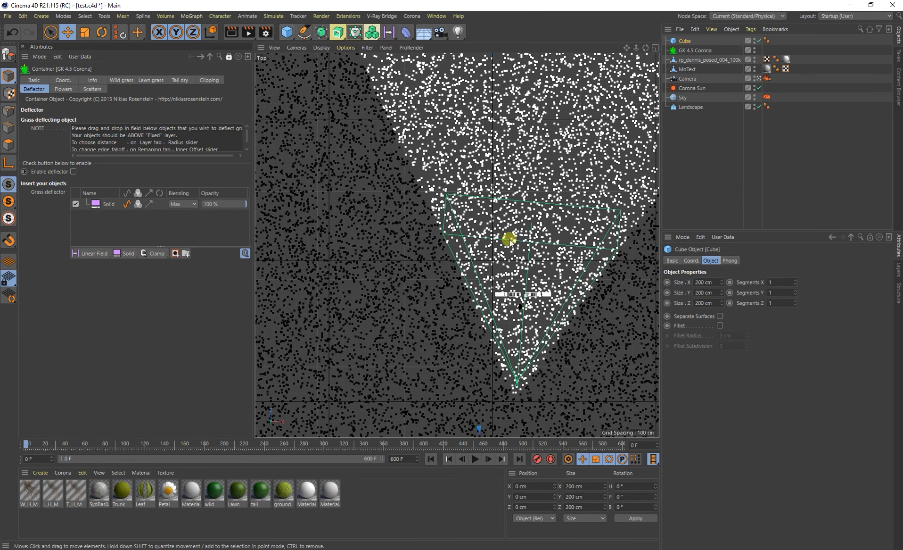
pyautogui.scroll(-5, 520, 315)
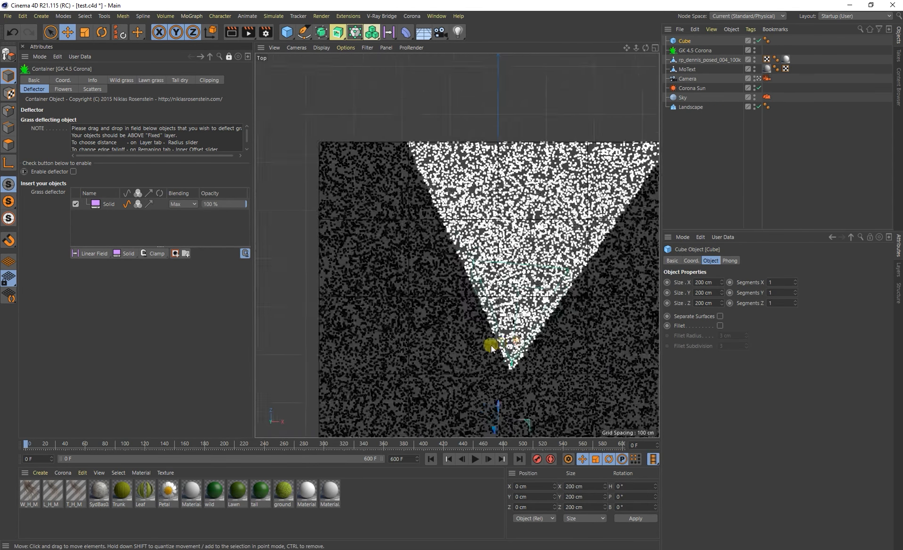
pyautogui.moveTo(461, 307); pyautogui.dragTo(462, 272)
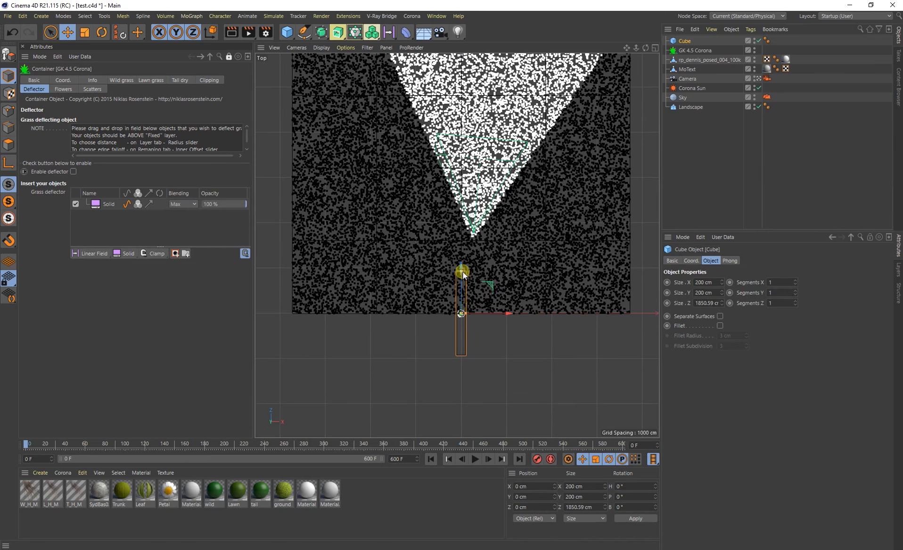
pyautogui.moveTo(467, 313); pyautogui.dragTo(477, 97)
pyautogui.middleClick(479, 107)
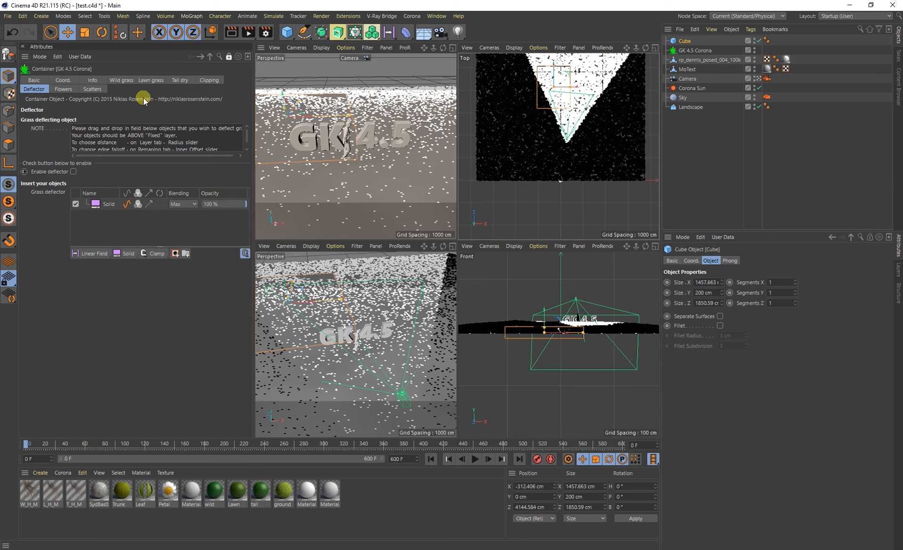
# Set the lawn grass viewport mode to Matrix.
pyautogui.click(146, 80)
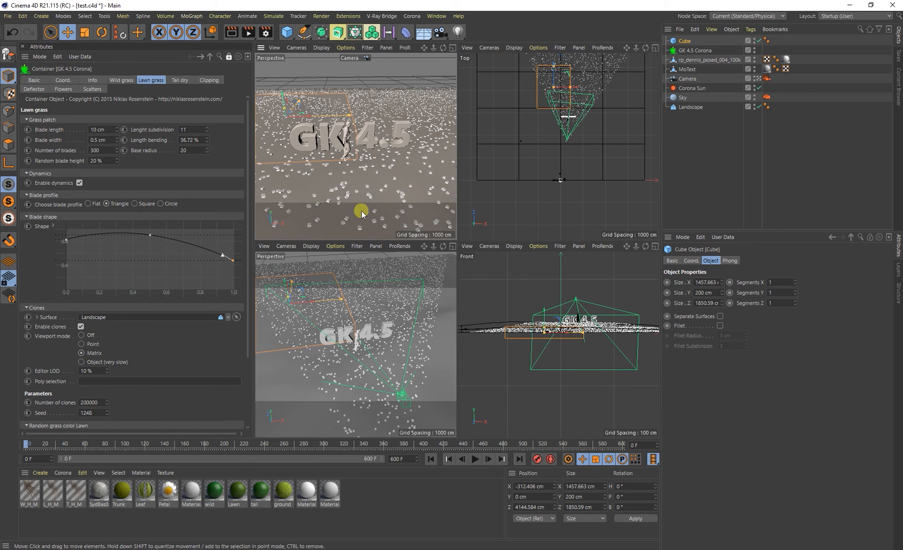
pyautogui.middleClick(372, 199)
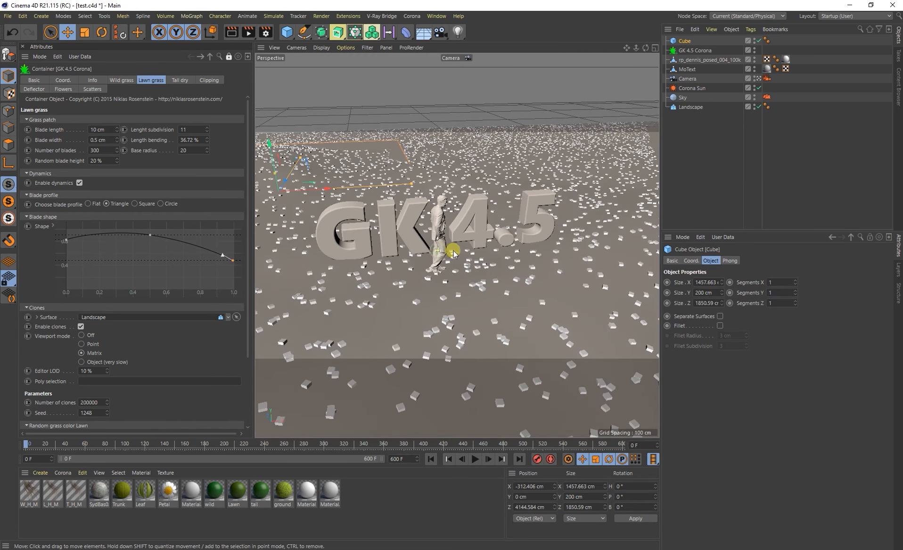
pyautogui.middleClick(441, 252)
# Narrow the cube to about 355 cm in X and raise it to about 166 cm in Y so it intersects the landscape.
pyautogui.middleClick(367, 292)
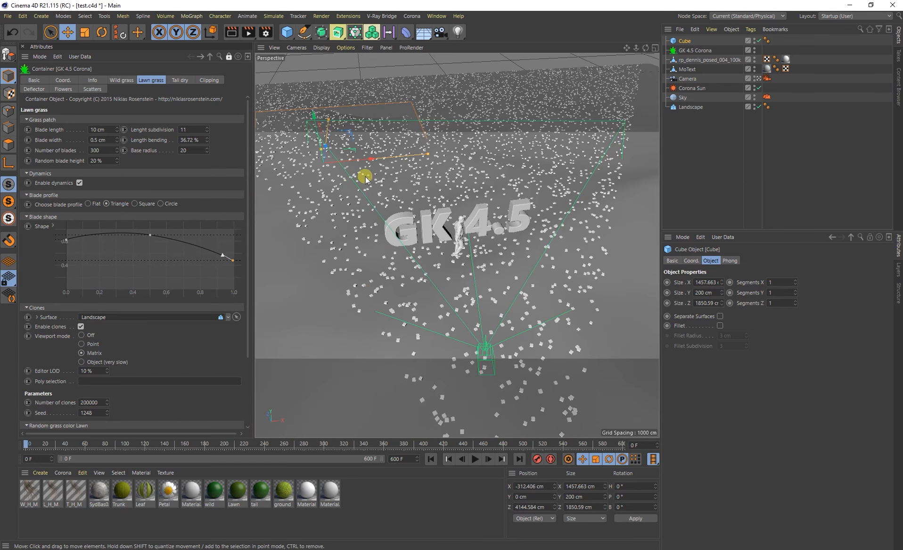
pyautogui.scroll(2, 351, 158)
pyautogui.scroll(3, 405, 162)
pyautogui.keyDown('alt'); pyautogui.moveTo(426, 202); pyautogui.dragTo(457, 177); pyautogui.keyUp('alt')
pyautogui.moveTo(343, 194); pyautogui.dragTo(345, 150)
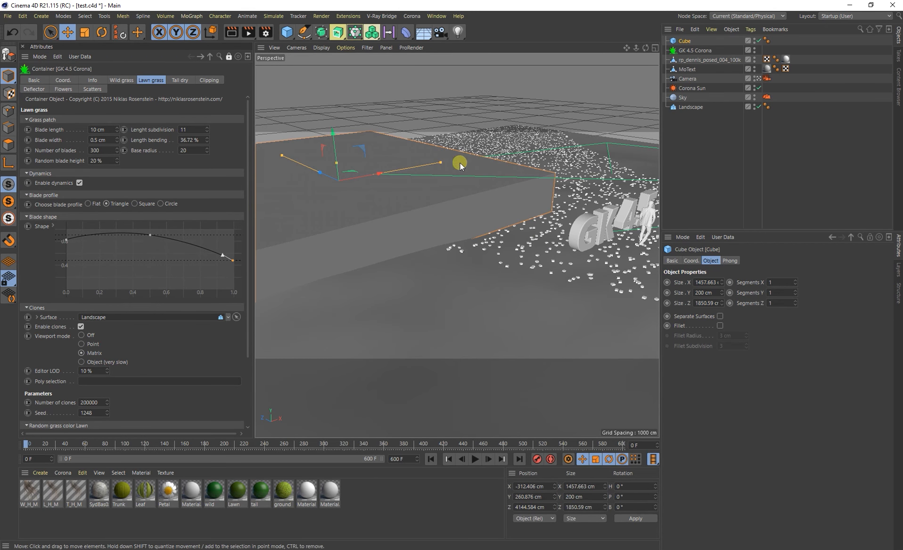
pyautogui.moveTo(439, 162); pyautogui.dragTo(403, 173)
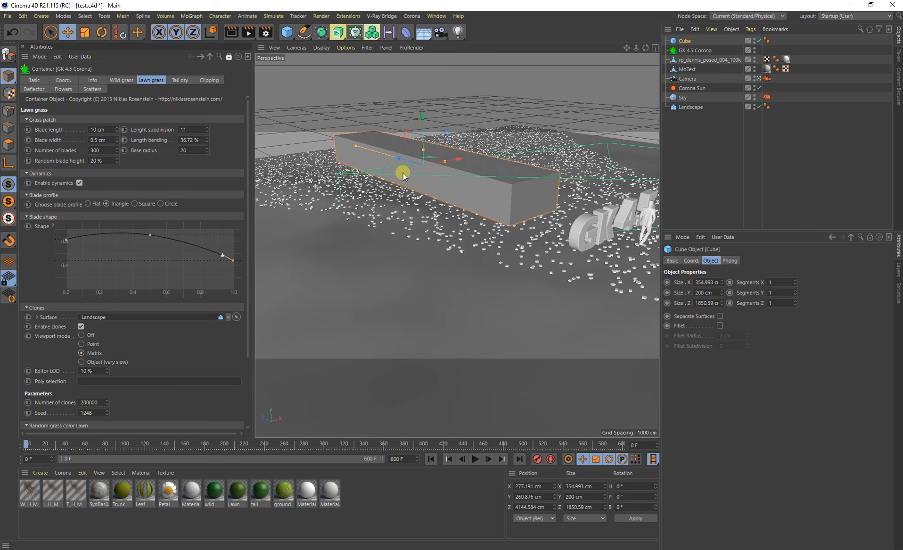
pyautogui.scroll(8, 468, 187)
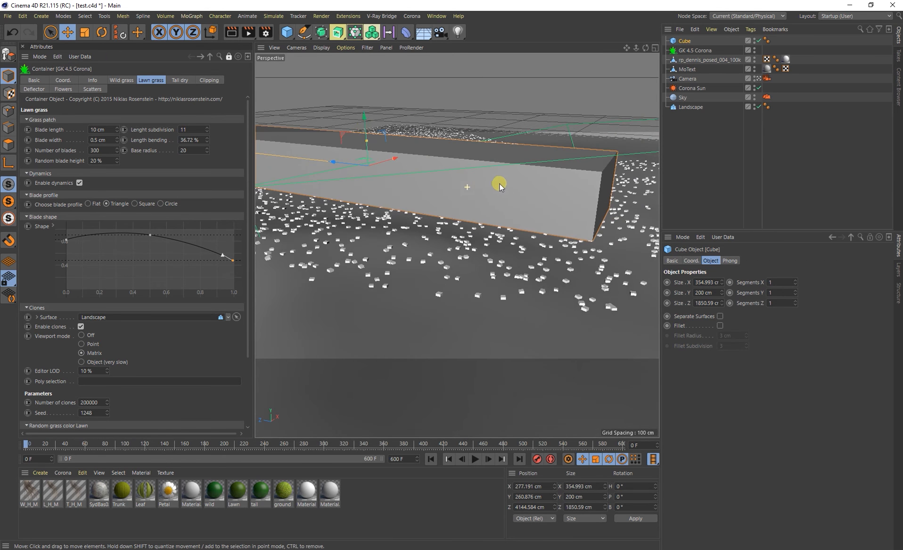
pyautogui.moveTo(365, 127); pyautogui.dragTo(368, 147)
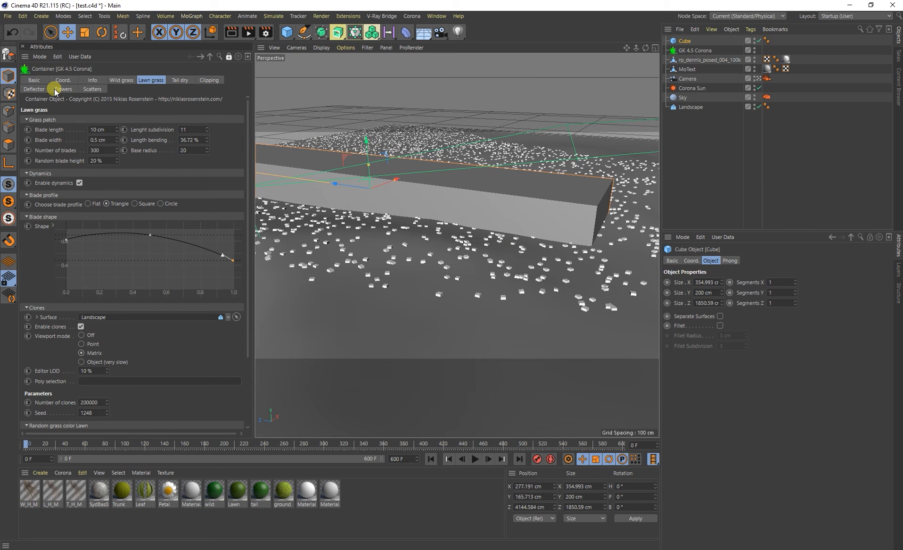
# Enable the grass deflector, add the cube to its list above the Solid layer and set the cube's blending to Subtract.
pyautogui.click(41, 89)
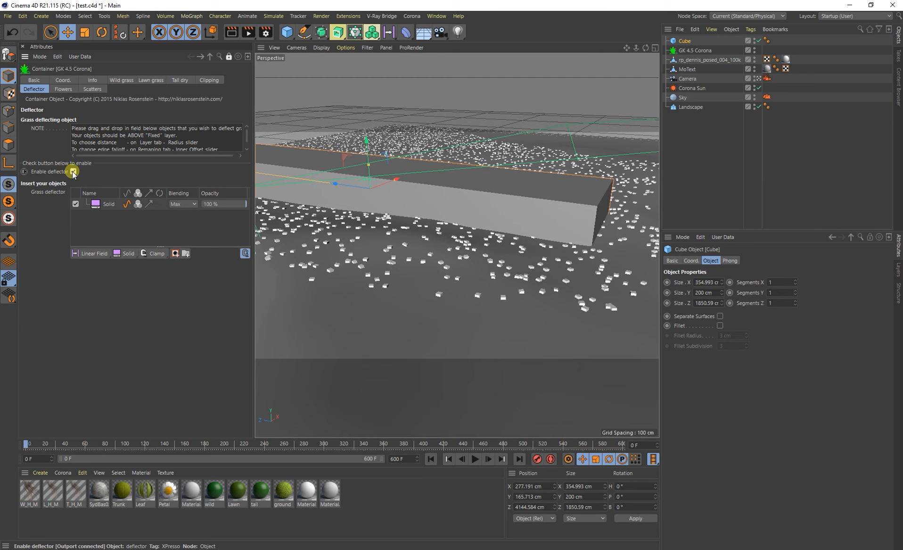
pyautogui.moveTo(682, 41); pyautogui.dragTo(121, 203)
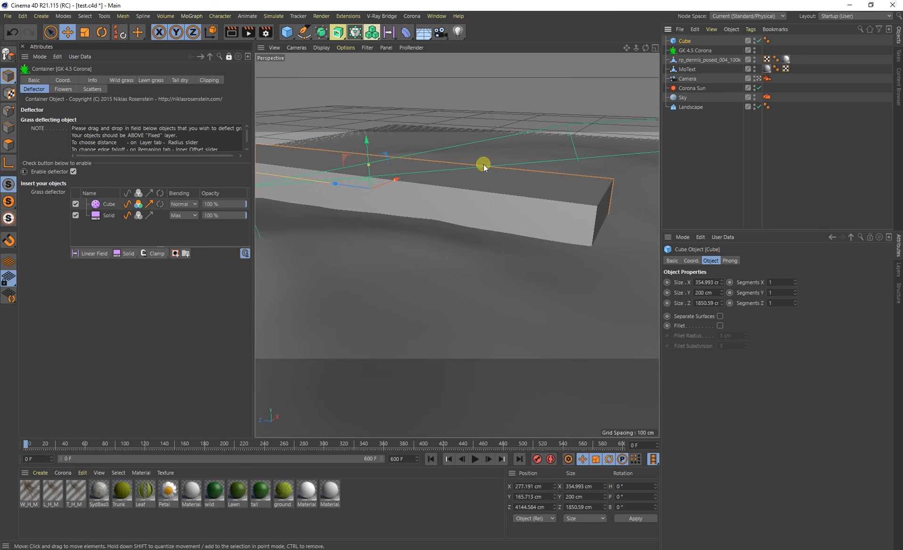
pyautogui.click(183, 204)
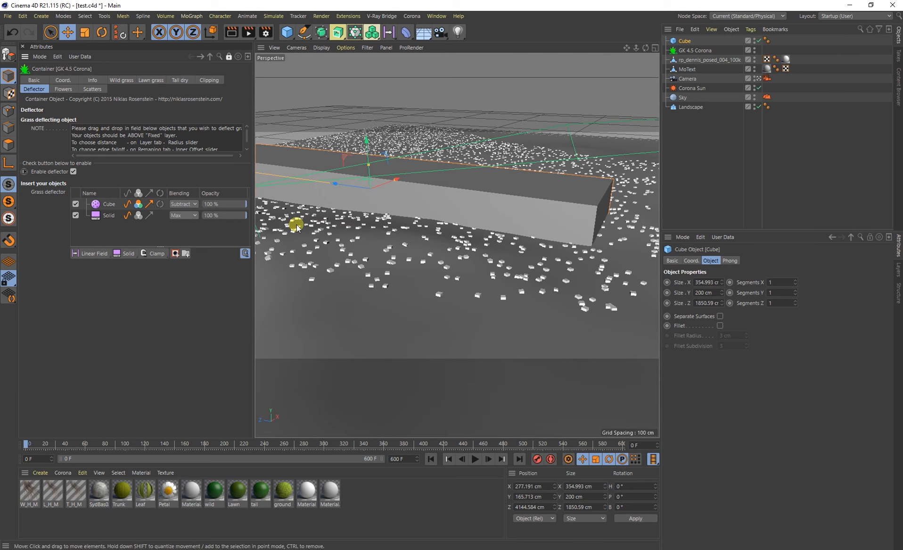
# Set the cube's deflector layer to Surface mode with an 80 cm radius, and its remapping Inner Offset to 96 %.
pyautogui.click(107, 204)
pyautogui.click(126, 312)
pyautogui.click(137, 334)
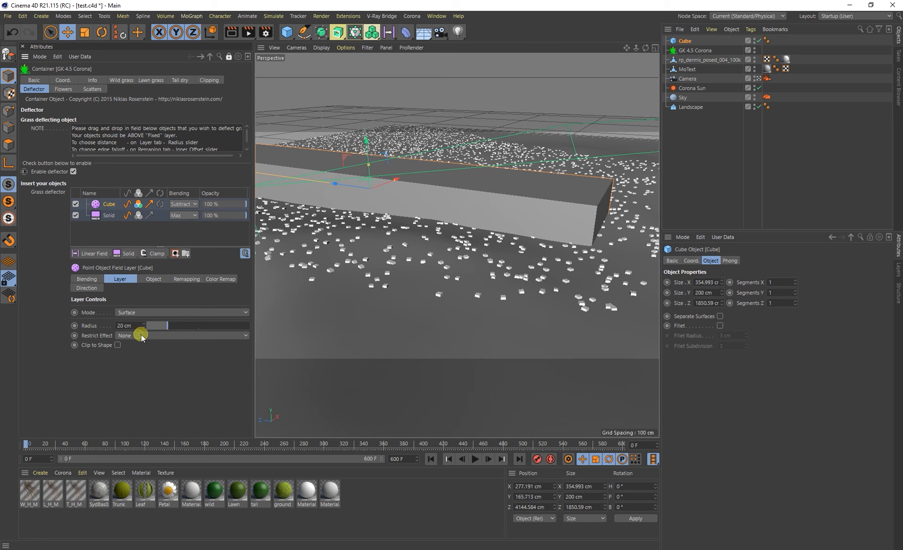
pyautogui.moveTo(189, 331); pyautogui.dragTo(228, 326)
pyautogui.keyDown('alt'); pyautogui.moveTo(434, 224); pyautogui.dragTo(474, 229, button='right'); pyautogui.keyUp('alt')
pyautogui.keyDown('alt'); pyautogui.moveTo(473, 228); pyautogui.dragTo(403, 183); pyautogui.keyUp('alt')
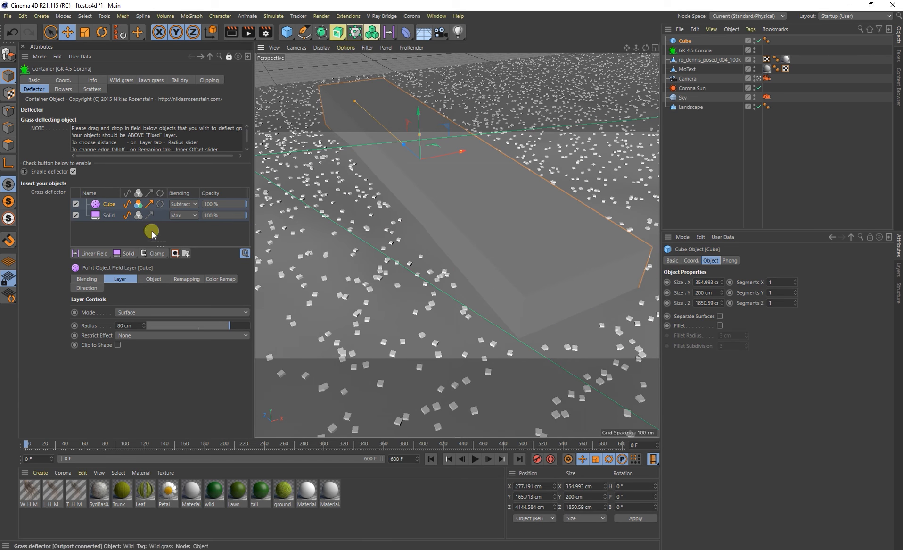
pyautogui.click(187, 279)
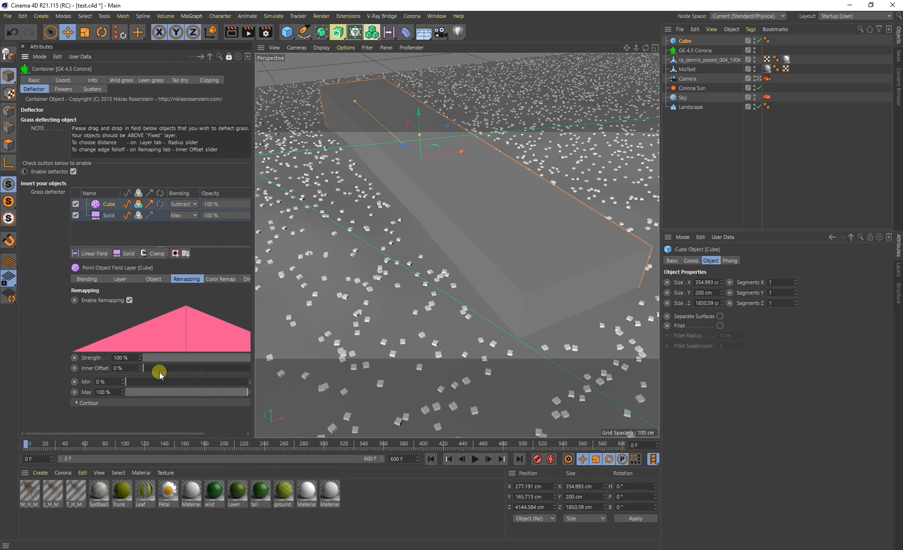
pyautogui.moveTo(238, 369); pyautogui.dragTo(256, 369)
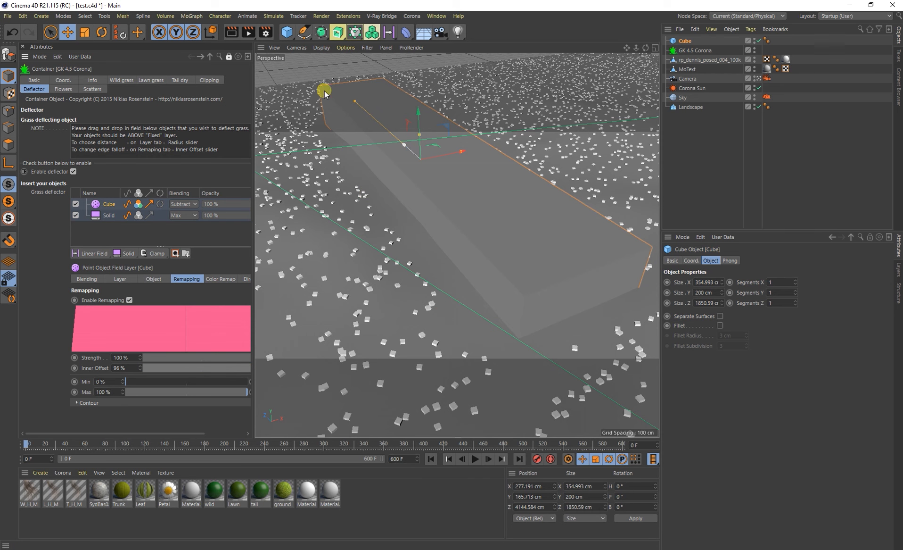
# Render the camera view with the cube deflecting the grass, then stop the render and close the Picture Viewer.
pyautogui.click(248, 32)
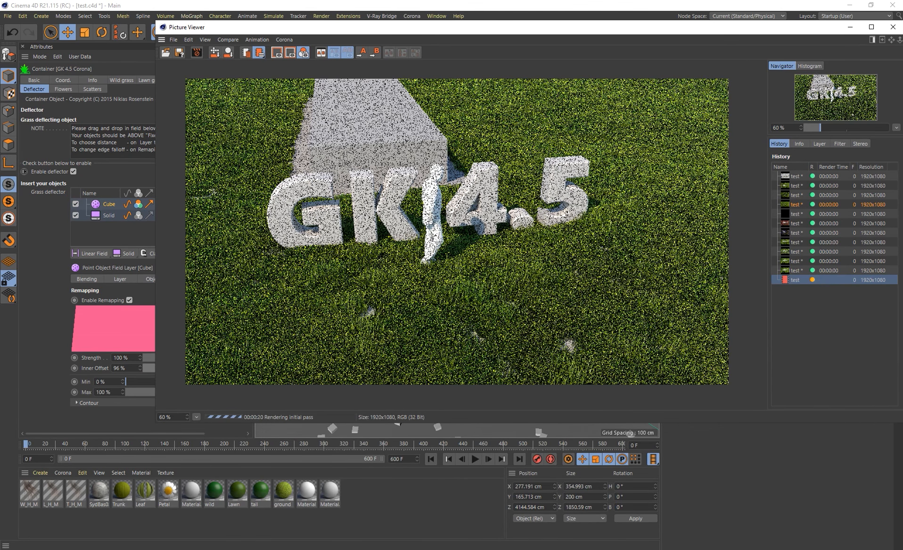
pyautogui.click(880, 18)
pyautogui.click(898, 31)
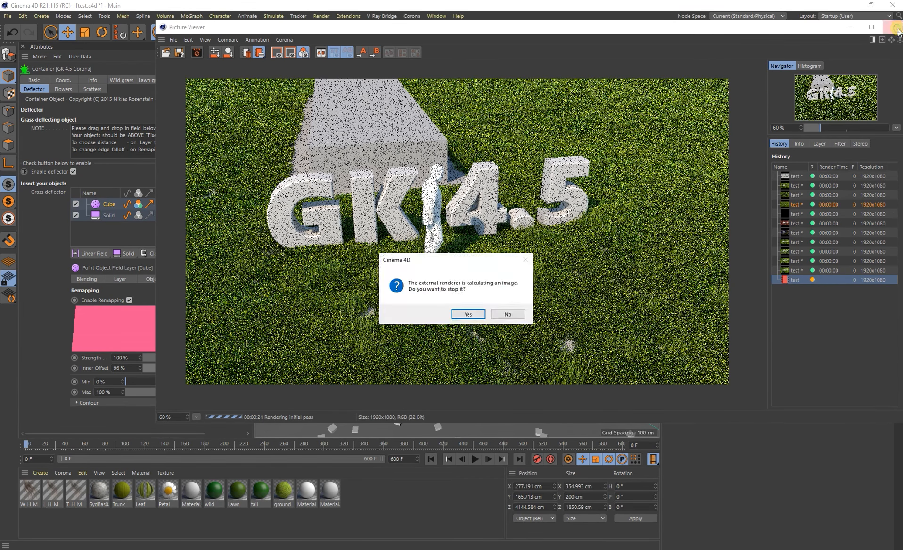
pyautogui.click(478, 314)
# Examine how the lawn grass clones are spread around the cube and across the wider landscape.
pyautogui.middleClick(424, 205)
pyautogui.middleClick(371, 170)
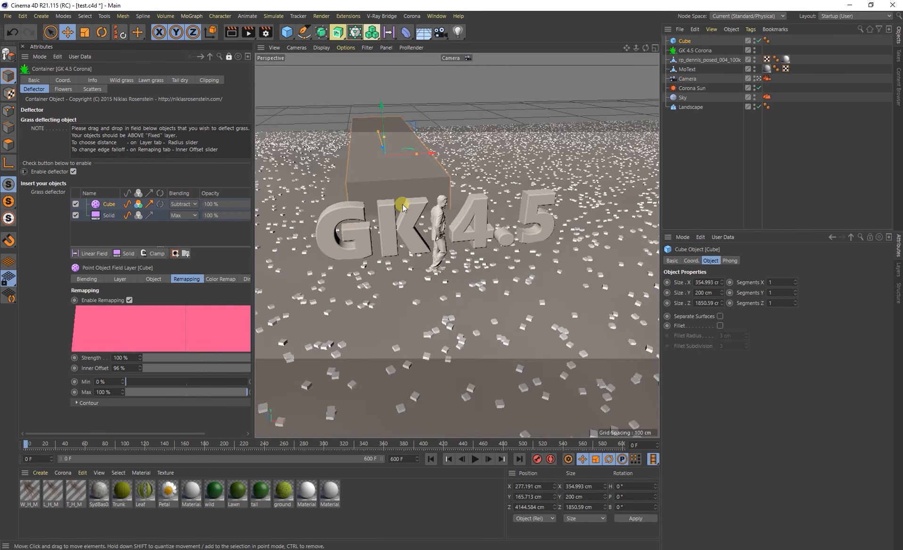
pyautogui.keyDown('alt'); pyautogui.moveTo(404, 227); pyautogui.dragTo(479, 258); pyautogui.keyUp('alt')
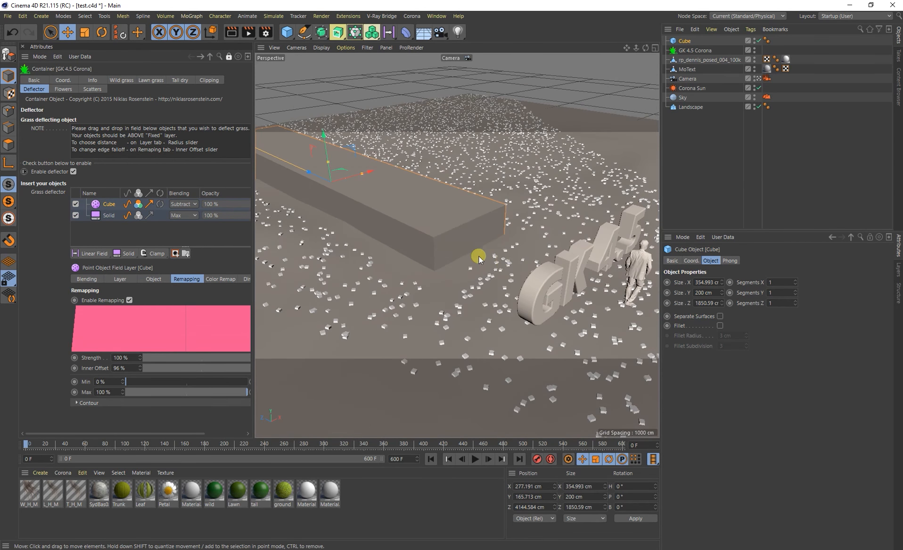
pyautogui.click(612, 92)
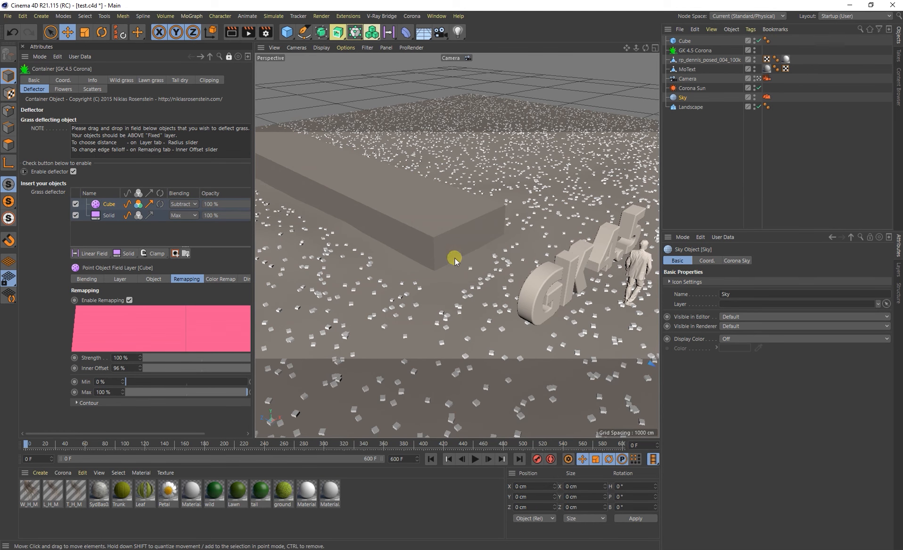
pyautogui.scroll(-4, 478, 269)
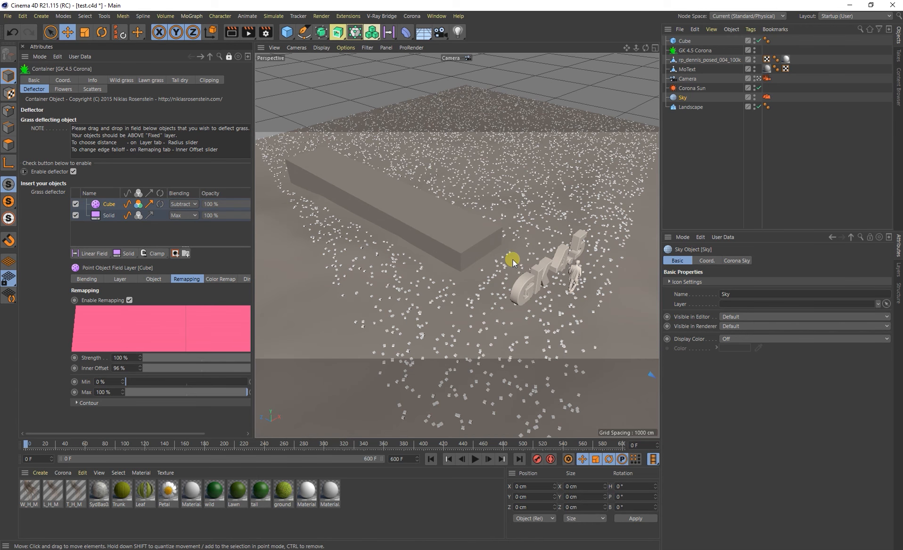
pyautogui.scroll(2, 520, 244)
pyautogui.click(490, 262)
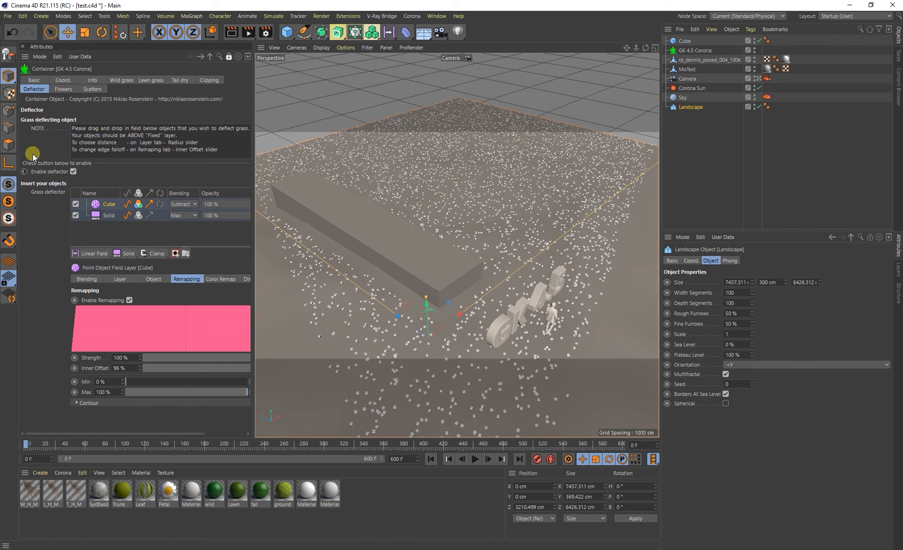
pyautogui.click(343, 86)
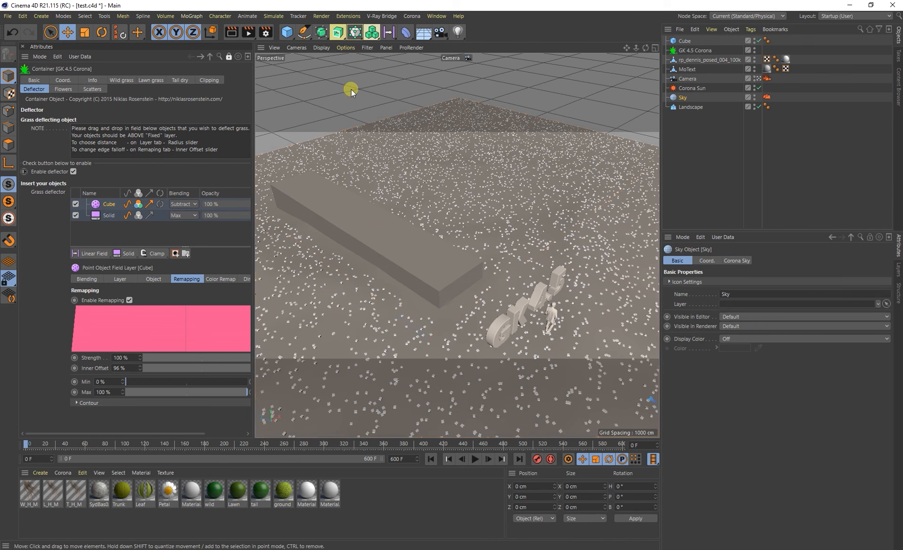
# Draw a closed four-point Bezier spline of about 1487 by 1550 cm in the Top view, beside the cube.
pyautogui.middleClick(317, 83)
pyautogui.click(304, 32)
pyautogui.click(590, 107)
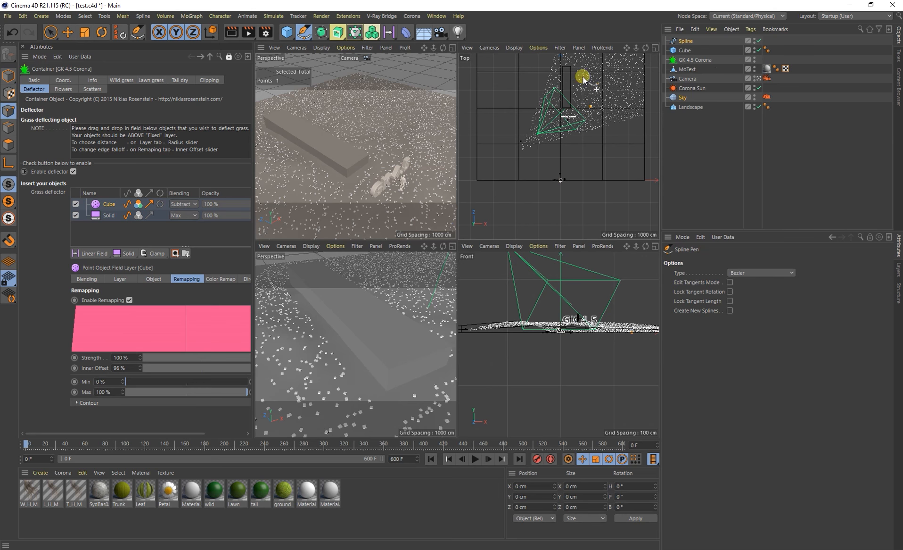
pyautogui.click(583, 76)
pyautogui.click(602, 72)
pyautogui.click(616, 90)
pyautogui.click(593, 104)
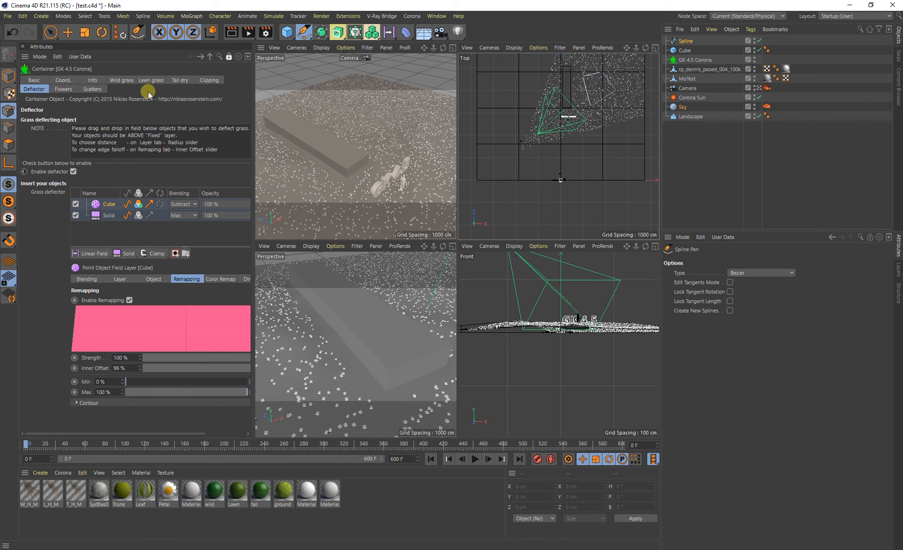
pyautogui.click(68, 34)
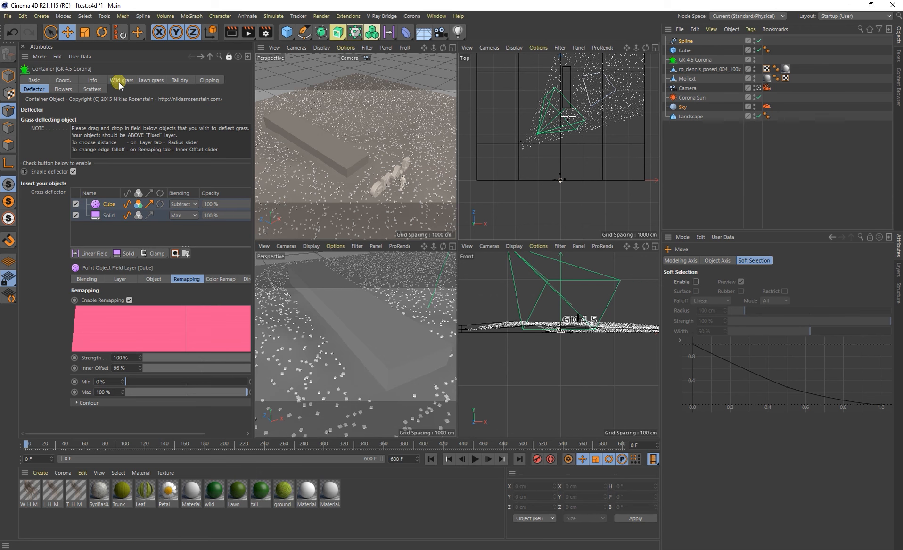
# Set the lawn grass Editor LOD to 2 %.
pyautogui.click(150, 80)
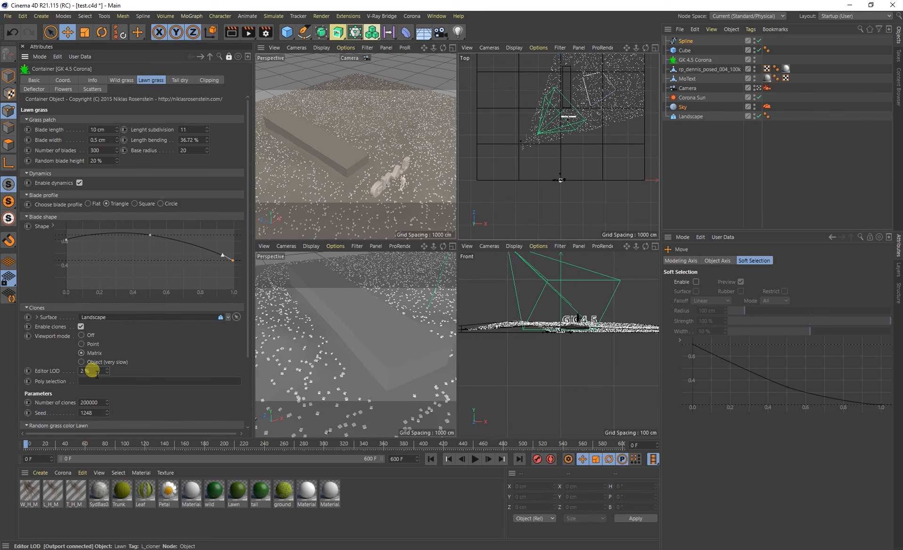
pyautogui.write('2')
pyautogui.press('Return')
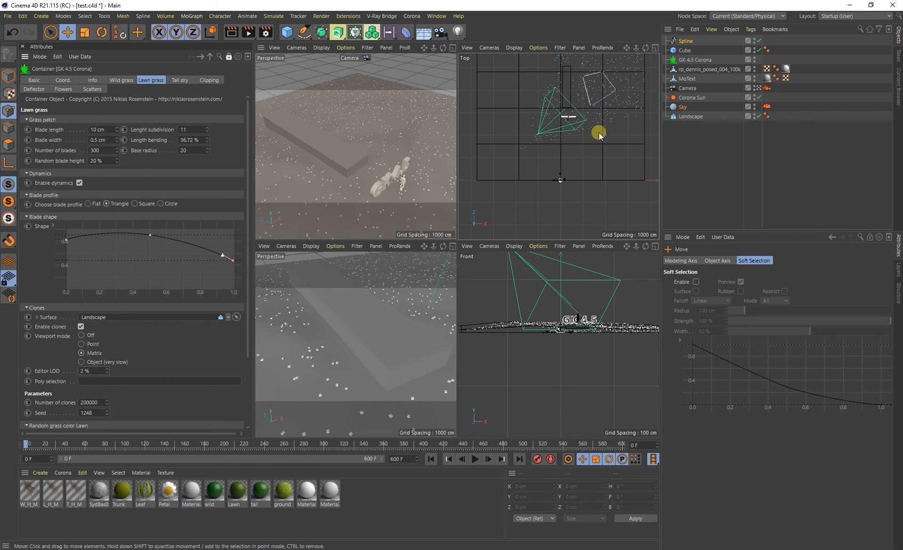
# Raise the whole spline to about 539 cm in Y so it sits above the landscape.
pyautogui.click(686, 41)
pyautogui.click(9, 75)
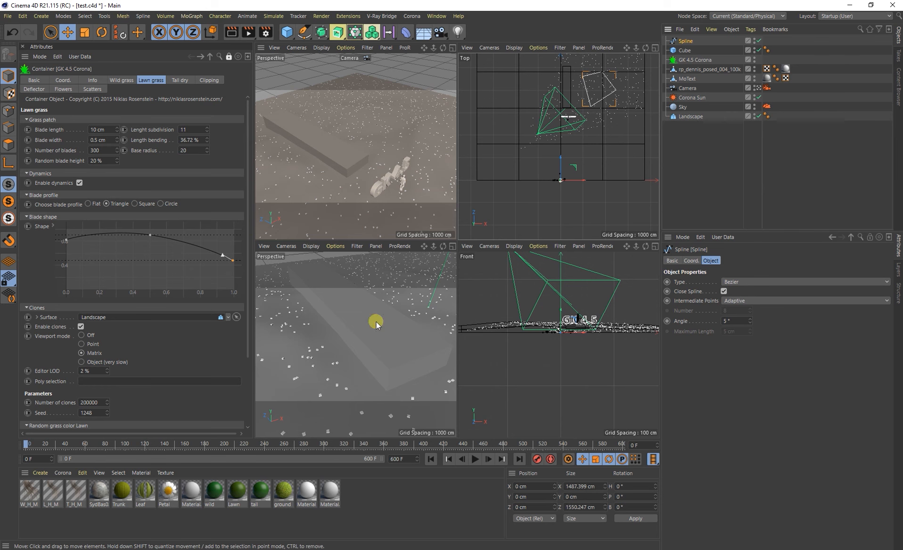
pyautogui.middleClick(379, 342)
pyautogui.keyDown('alt'); pyautogui.moveTo(475, 335); pyautogui.dragTo(539, 348); pyautogui.keyUp('alt')
pyautogui.scroll(-6, 575, 348)
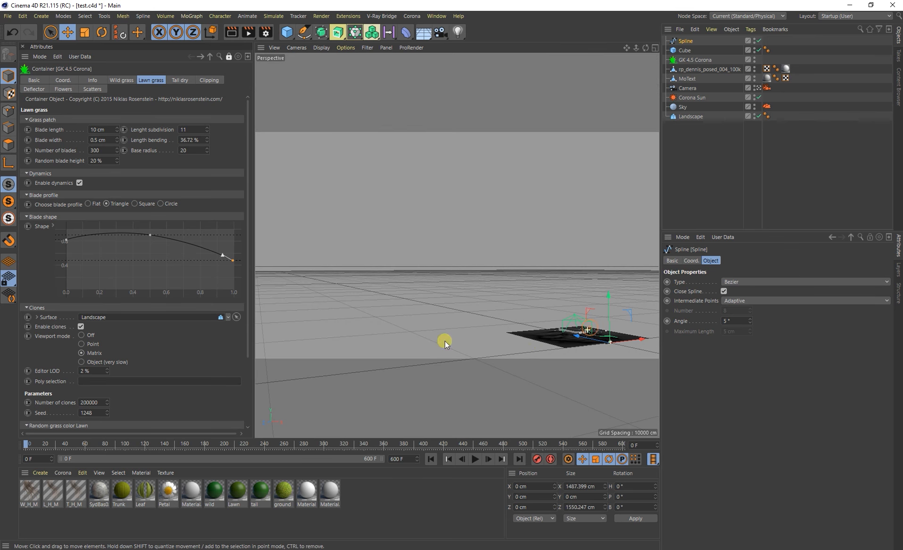
pyautogui.middleClick(608, 316)
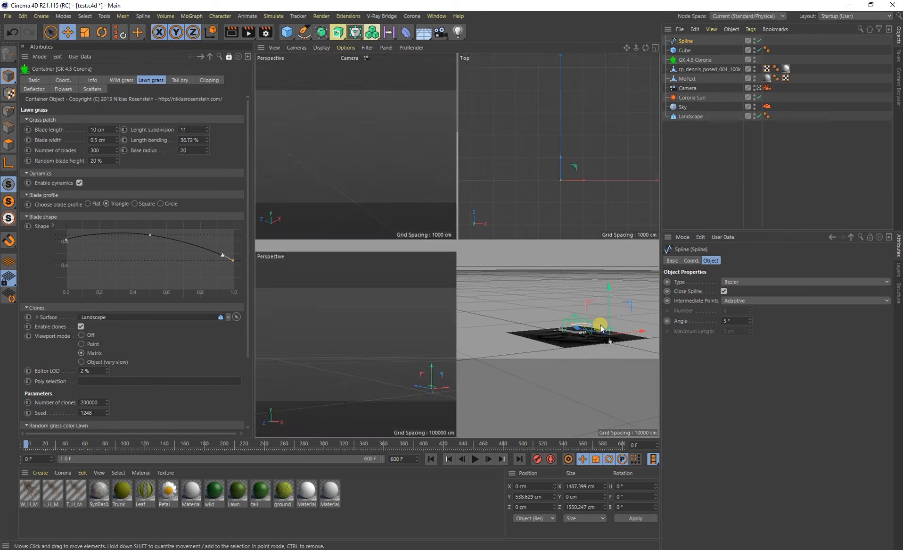
pyautogui.middleClick(432, 174)
pyautogui.keyDown('alt'); pyautogui.moveTo(468, 208); pyautogui.dragTo(508, 249); pyautogui.keyUp('alt')
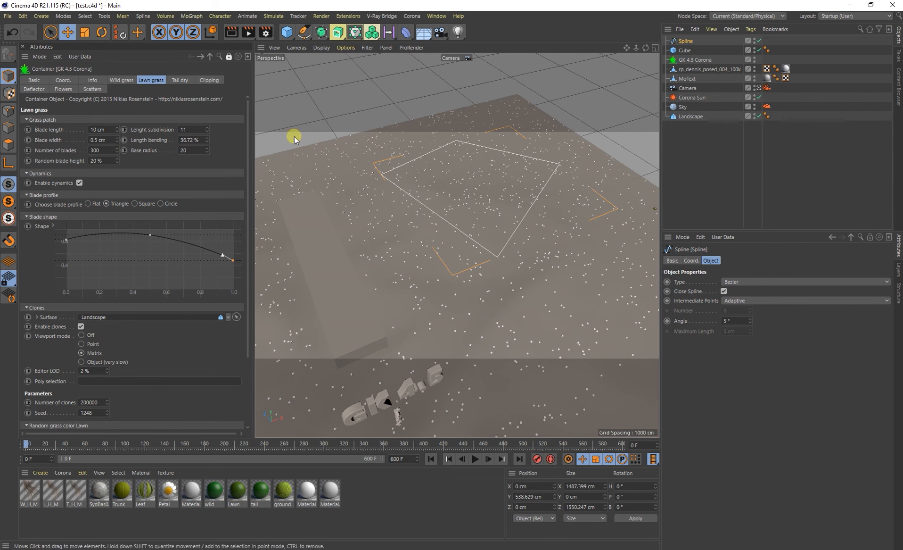
# Add the spline to the grass deflector list above the cube and set its blending to Subtract.
pyautogui.click(36, 90)
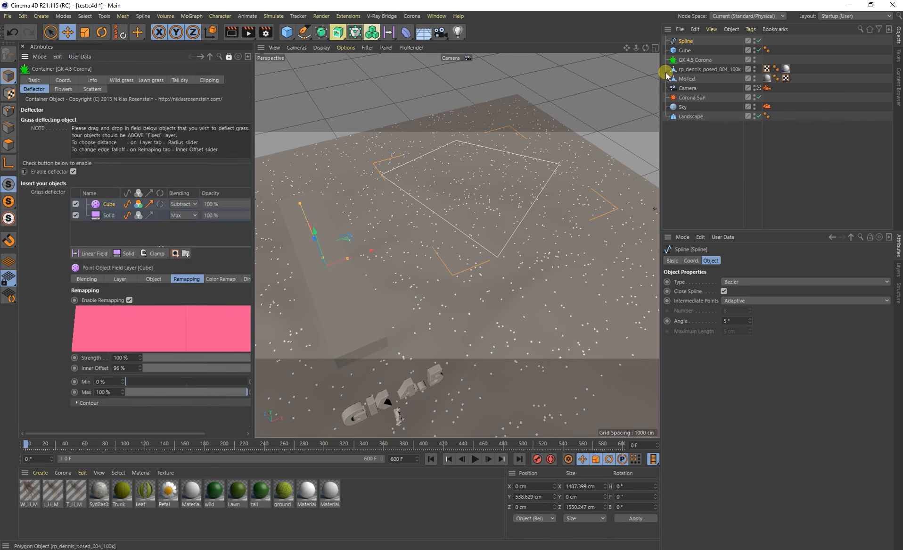
pyautogui.moveTo(272, 165); pyautogui.dragTo(111, 206)
pyautogui.click(106, 205)
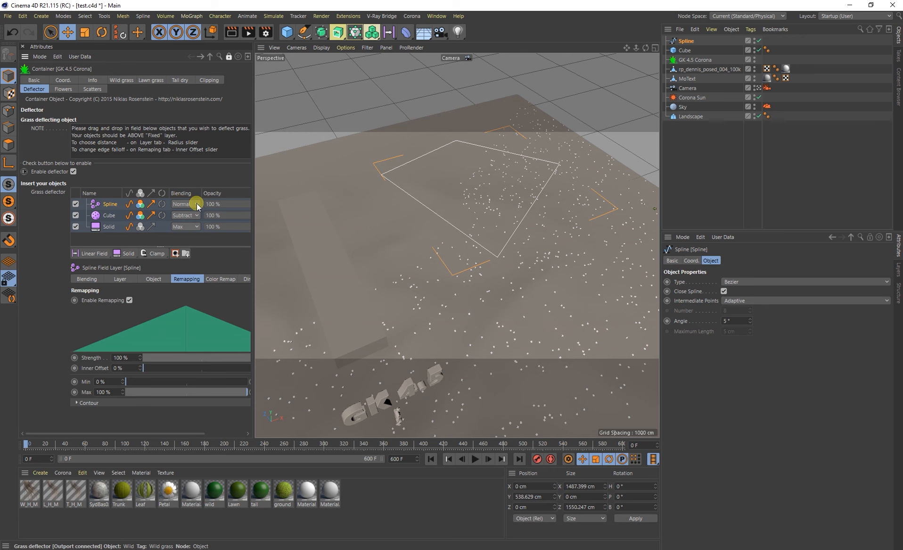
pyautogui.click(194, 215)
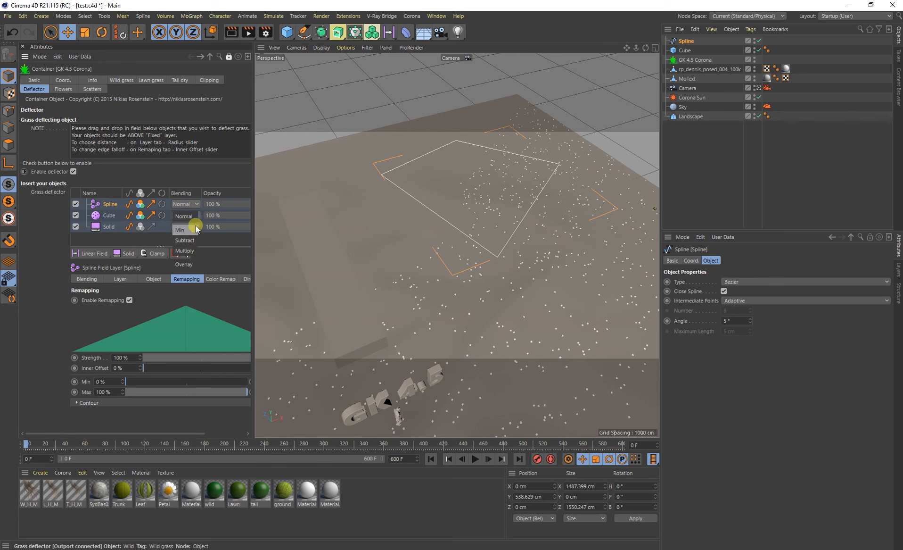
pyautogui.click(191, 240)
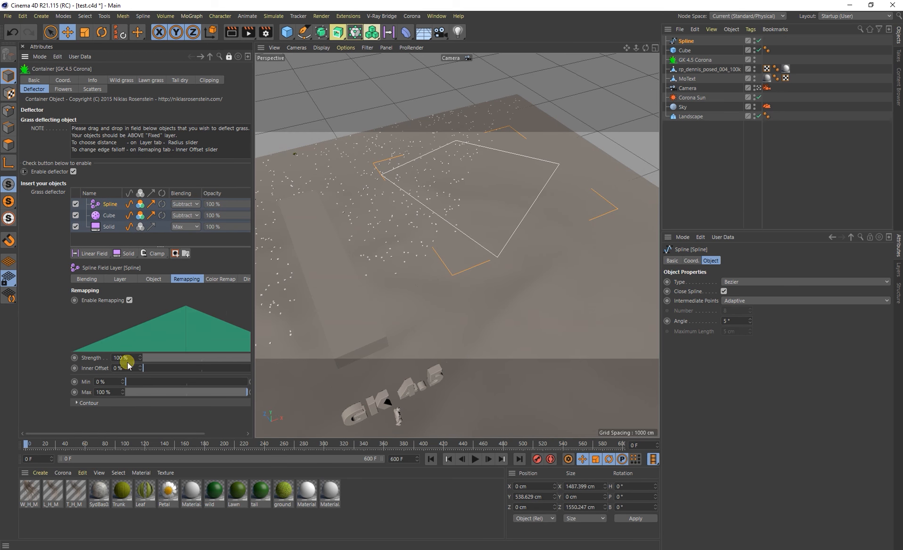
# Set the spline layer's Spline Shape to Mask and its Mask Projection to Along Y.
pyautogui.click(154, 279)
pyautogui.click(145, 308)
pyautogui.click(150, 289)
pyautogui.click(151, 328)
pyautogui.click(151, 328)
pyautogui.click(121, 278)
pyautogui.click(147, 309)
pyautogui.click(141, 328)
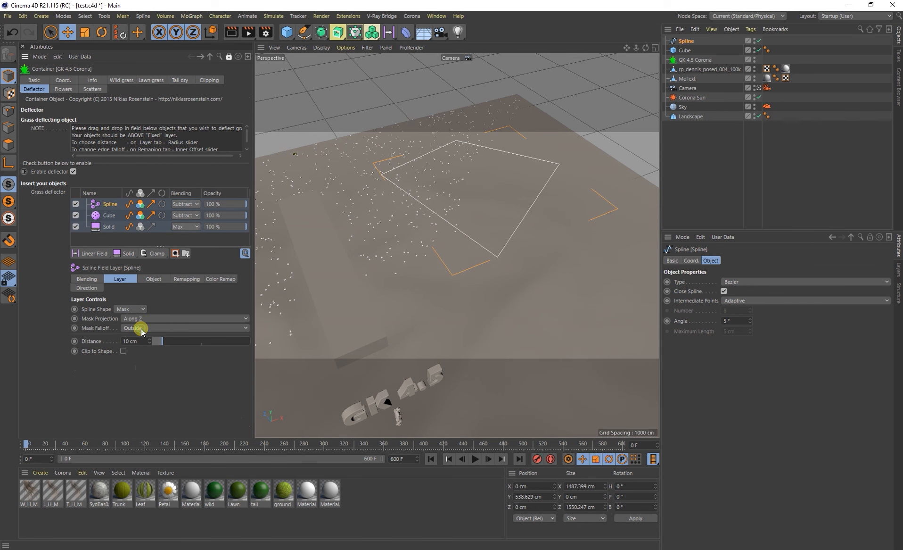
pyautogui.click(149, 320)
pyautogui.click(142, 339)
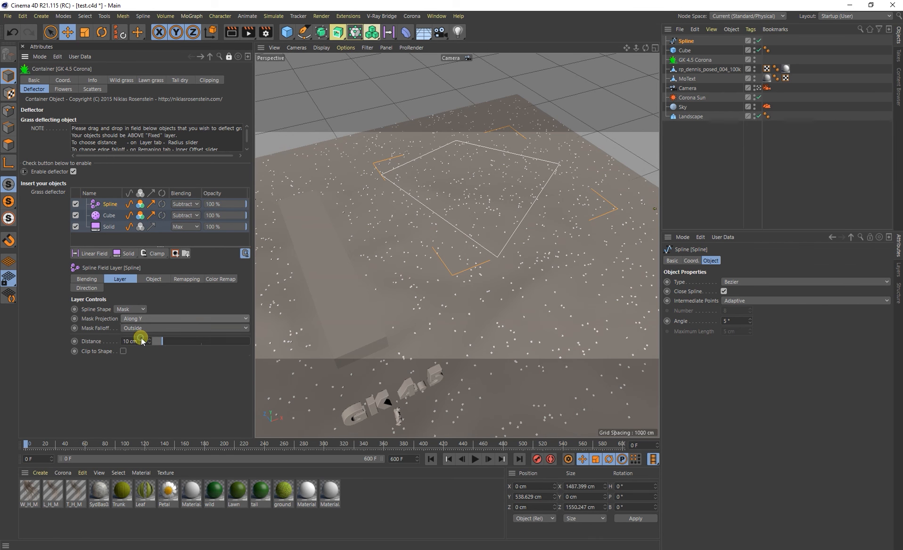
# Render the landscape from a lower angle showing the spline area and cube, then stop the render and close the Picture Viewer.
pyautogui.keyDown('alt'); pyautogui.moveTo(478, 282); pyautogui.dragTo(472, 211); pyautogui.keyUp('alt')
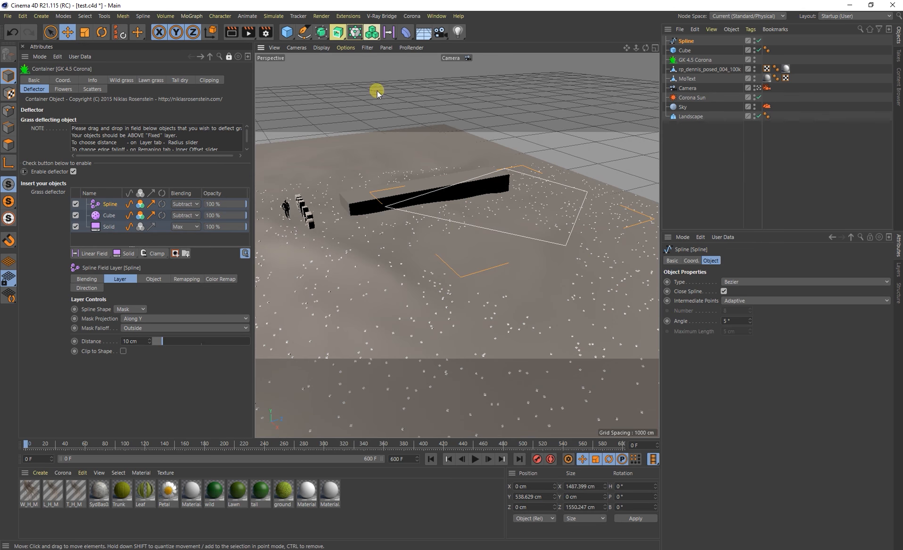
pyautogui.click(246, 31)
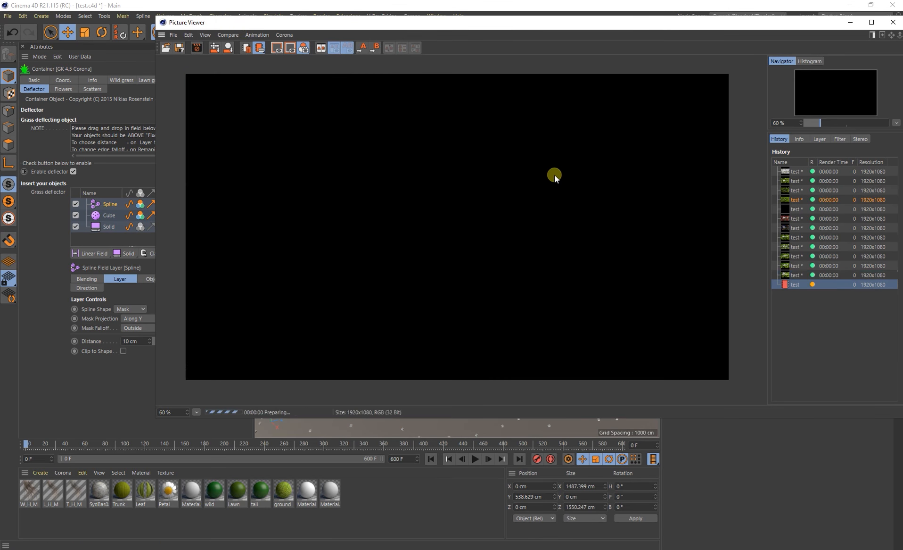
pyautogui.moveTo(590, 26); pyautogui.dragTo(544, 97)
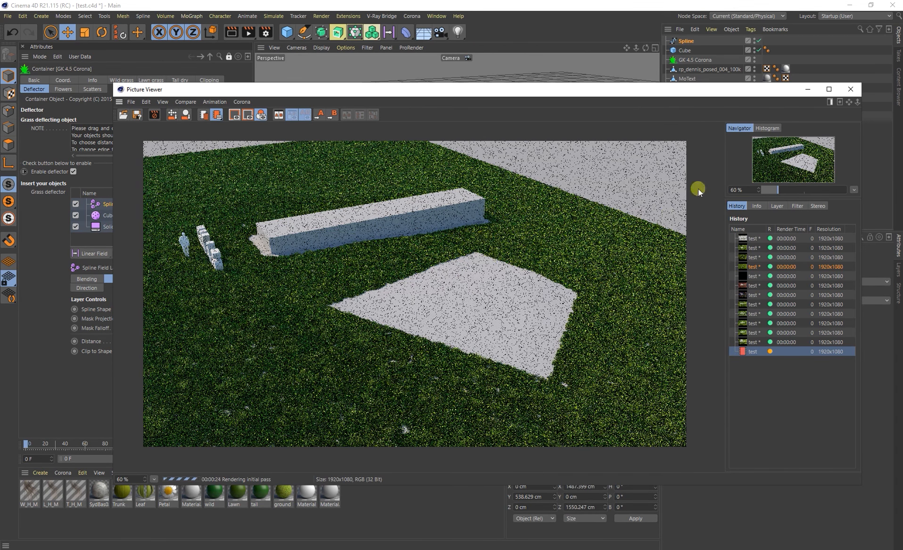
pyautogui.click(857, 89)
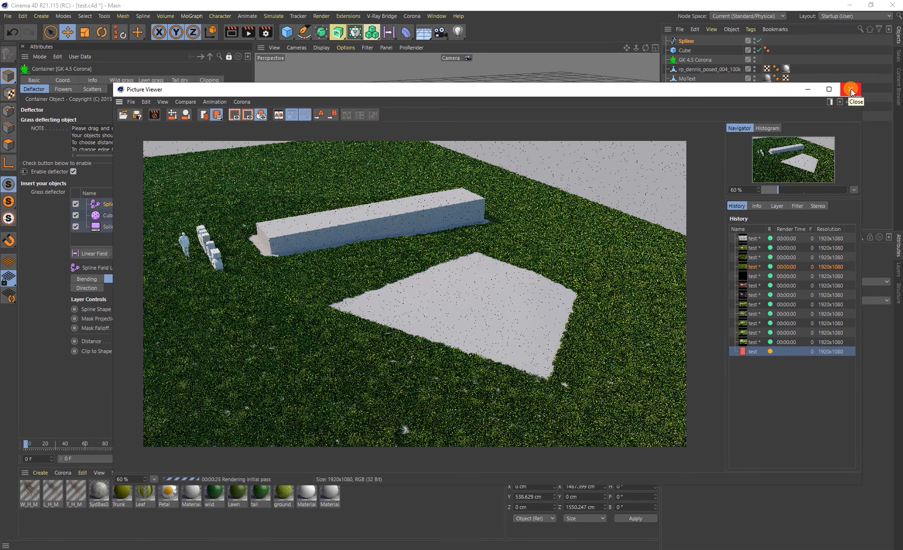
pyautogui.click(851, 89)
pyautogui.click(468, 314)
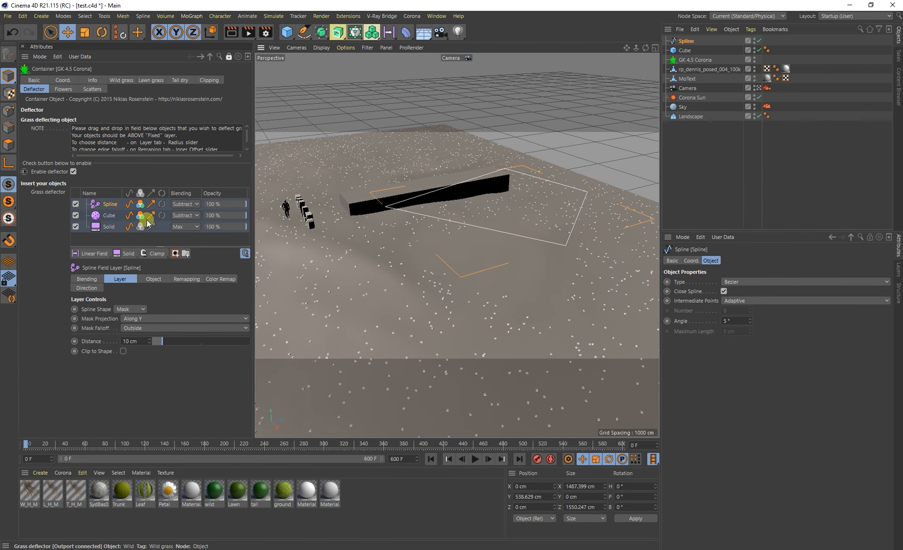
# Disable the cube's deflector layer and set the blending of the Solid and Spline layers to Normal.
pyautogui.click(99, 216)
pyautogui.click(76, 215)
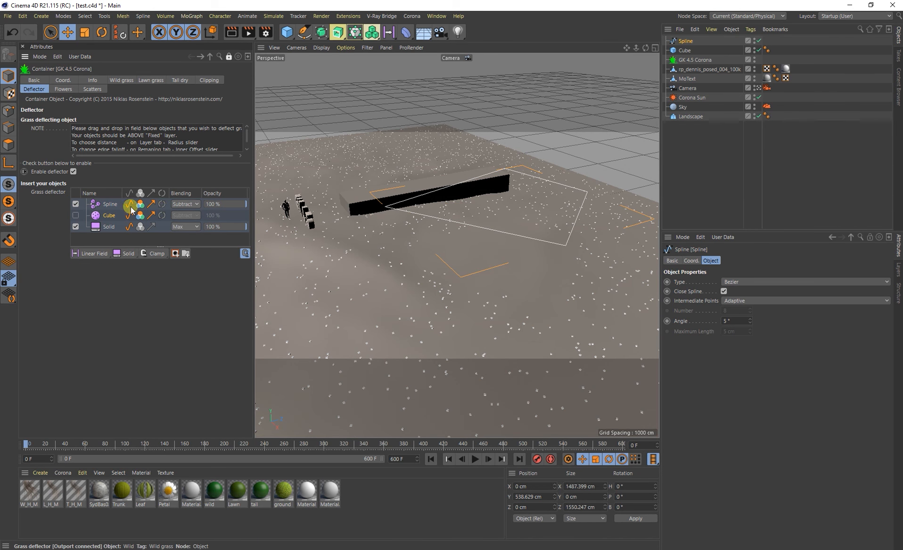
pyautogui.click(113, 203)
pyautogui.click(191, 227)
pyautogui.click(191, 227)
pyautogui.click(189, 205)
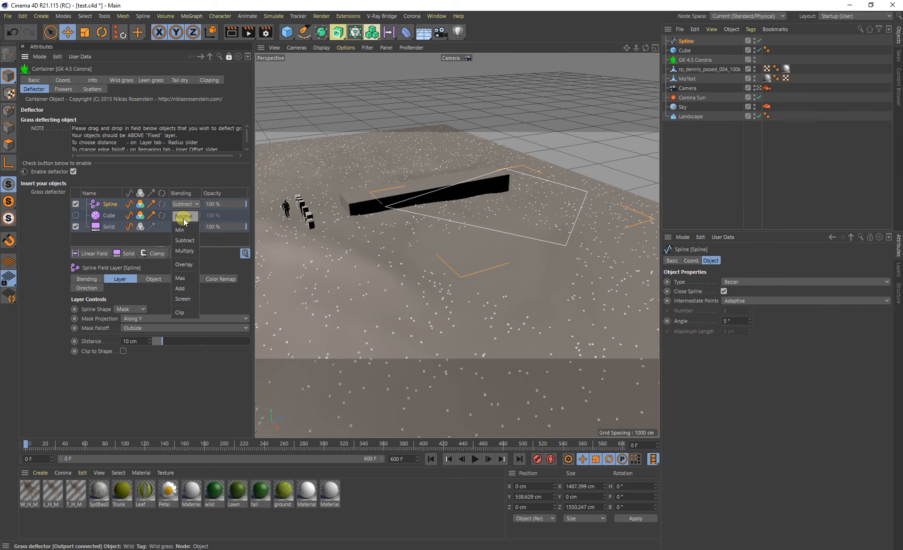
pyautogui.click(184, 217)
pyautogui.keyDown('alt'); pyautogui.moveTo(473, 248); pyautogui.dragTo(509, 262); pyautogui.keyUp('alt')
pyautogui.keyDown('alt'); pyautogui.moveTo(510, 262); pyautogui.dragTo(544, 258, button='right'); pyautogui.keyUp('alt')
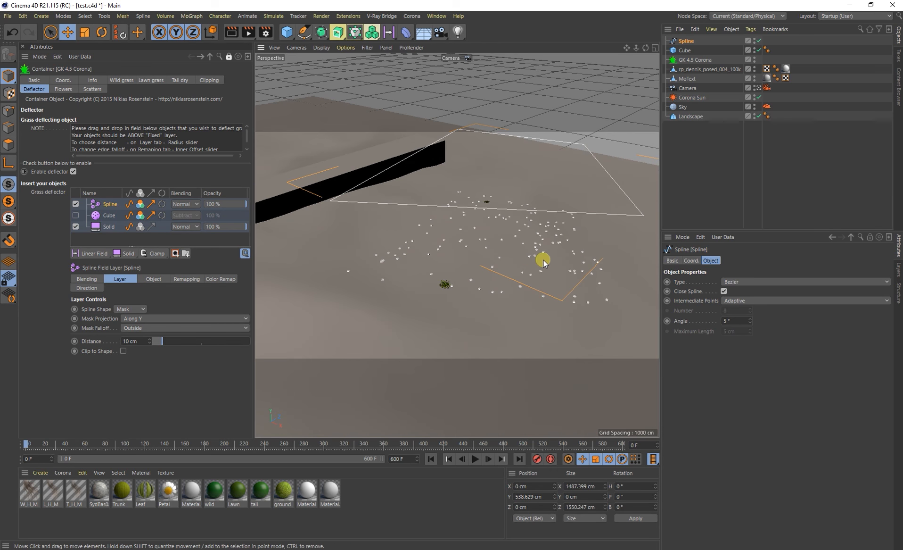
# Render the spline-bounded grass patch with the cube behind it, then stop the render and close the Picture Viewer.
pyautogui.keyDown('alt'); pyautogui.moveTo(543, 259); pyautogui.dragTo(516, 242); pyautogui.keyUp('alt')
pyautogui.keyDown('alt'); pyautogui.moveTo(552, 250); pyautogui.dragTo(521, 260, button='right'); pyautogui.keyUp('alt')
pyautogui.keyDown('alt'); pyautogui.moveTo(521, 261); pyautogui.dragTo(449, 253, button='middle'); pyautogui.keyUp('alt')
pyautogui.moveTo(448, 253)
pyautogui.keyDown('alt'); pyautogui.mouseDown(button='right')
pyautogui.moveTo(374, 263)
pyautogui.moveTo(444, 259)
pyautogui.mouseUp(button='right'); pyautogui.keyUp('alt')
pyautogui.keyDown('alt'); pyautogui.moveTo(444, 258); pyautogui.dragTo(390, 252); pyautogui.keyUp('alt')
pyautogui.keyDown('alt'); pyautogui.moveTo(447, 258); pyautogui.dragTo(515, 255, button='right'); pyautogui.keyUp('alt')
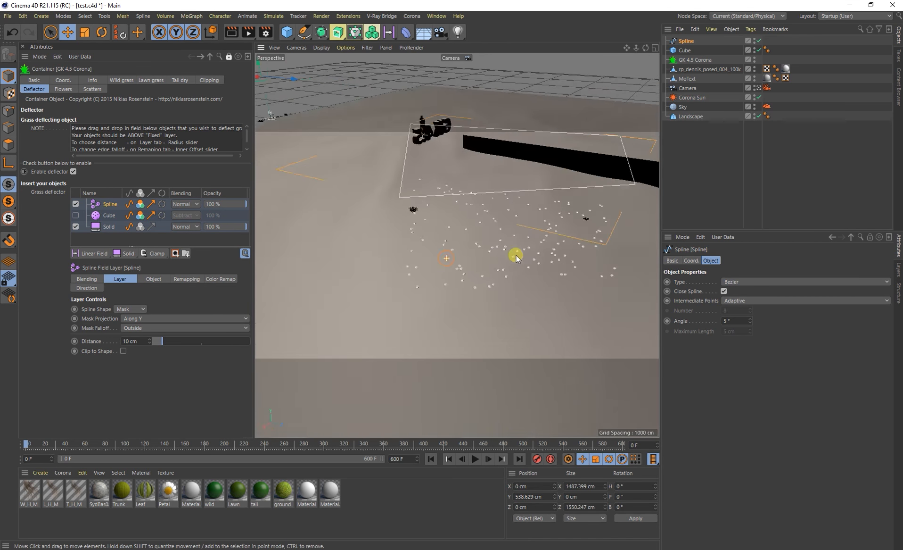
pyautogui.keyDown('alt'); pyautogui.moveTo(537, 240); pyautogui.dragTo(586, 236); pyautogui.keyUp('alt')
pyautogui.keyDown('alt'); pyautogui.moveTo(587, 236); pyautogui.dragTo(540, 235, button='middle'); pyautogui.keyUp('alt')
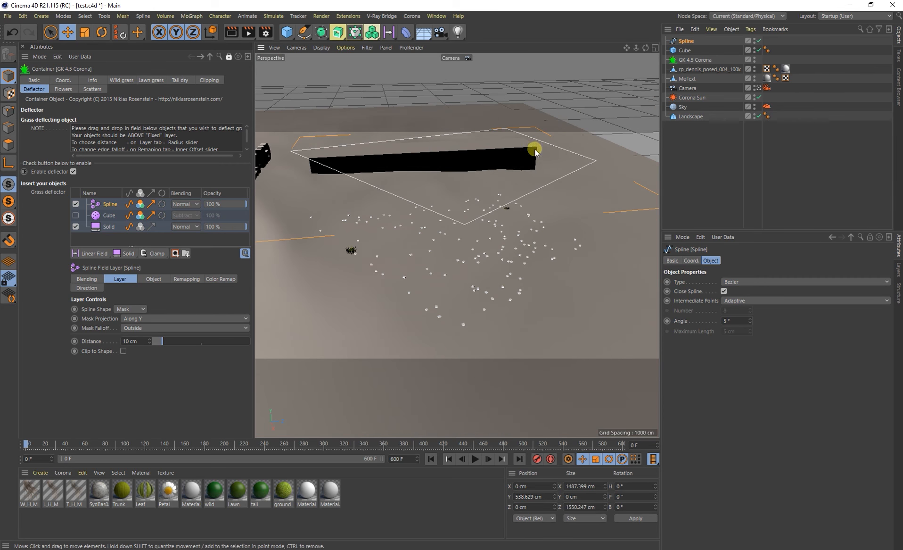
pyautogui.click(548, 105)
pyautogui.click(249, 32)
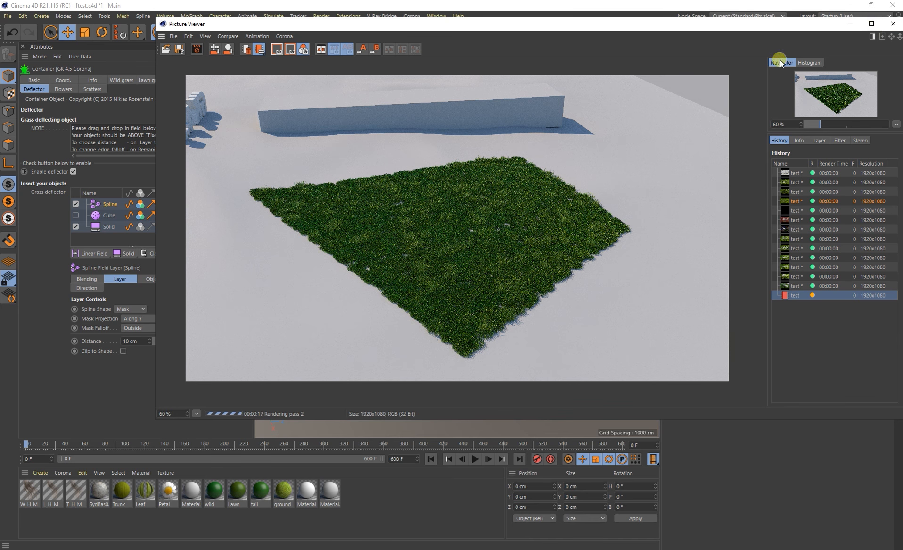
pyautogui.click(892, 25)
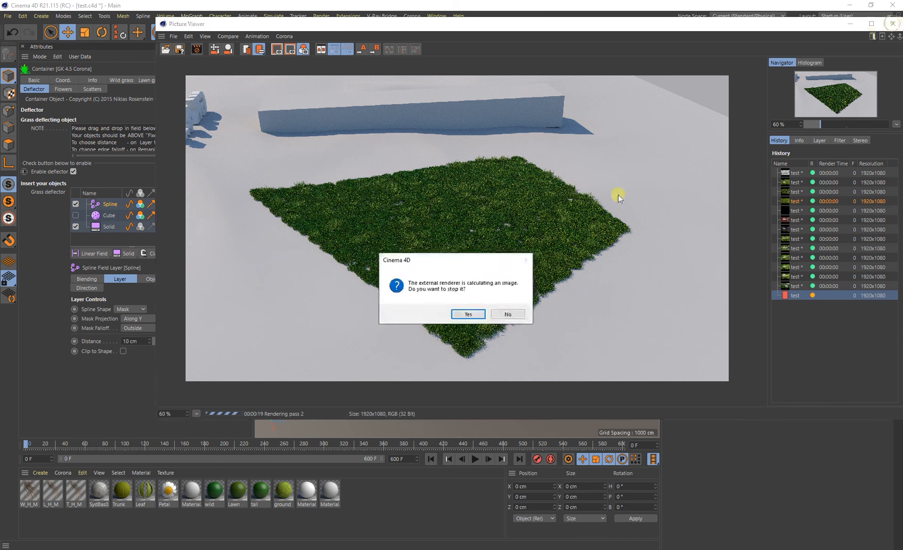
pyautogui.click(467, 314)
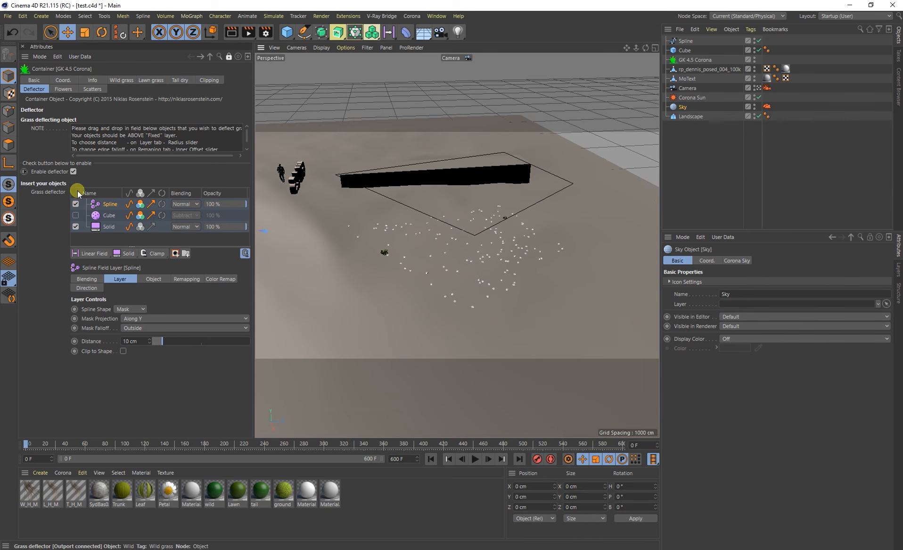
# Disable the grass deflector and show the wild grass settings, with the GK 4.5 text and standing figure in close view.
pyautogui.click(73, 171)
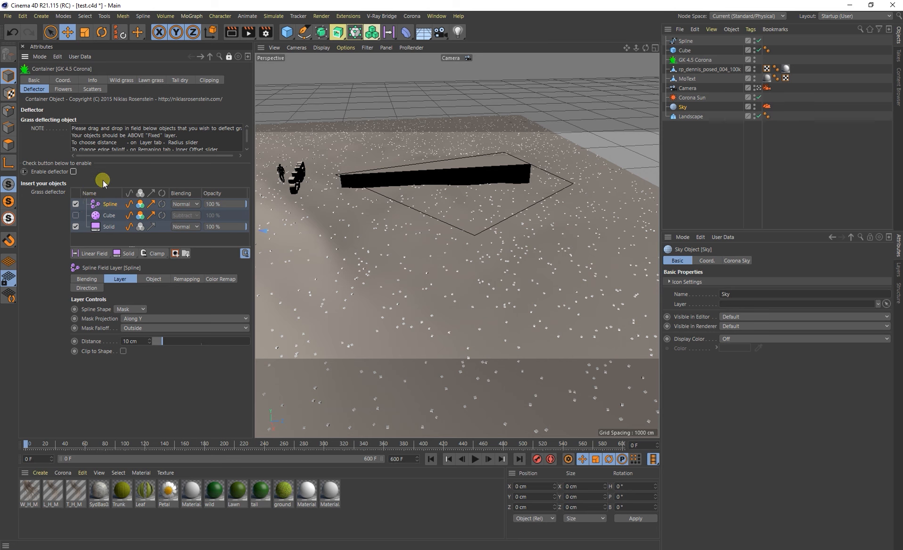
pyautogui.click(151, 81)
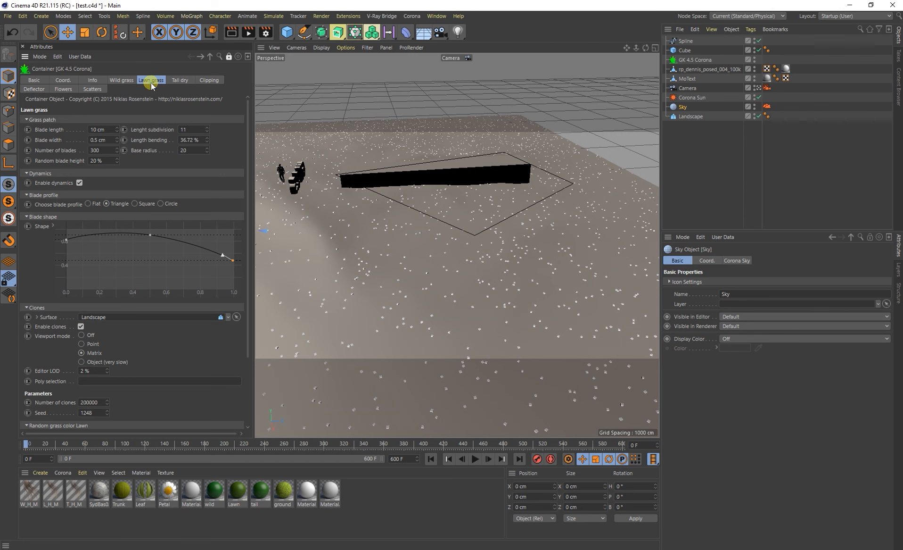
pyautogui.click(122, 81)
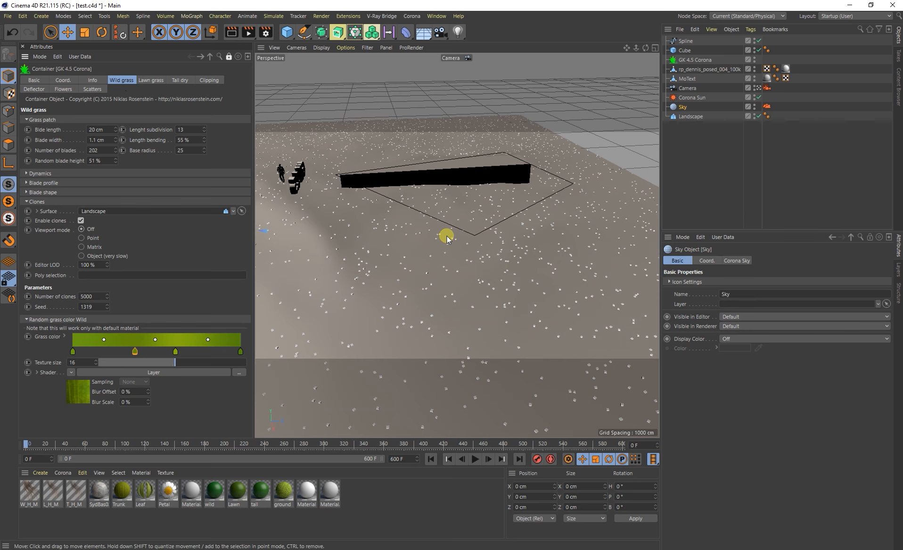
pyautogui.keyDown('alt'); pyautogui.moveTo(446, 237); pyautogui.dragTo(405, 236); pyautogui.keyUp('alt')
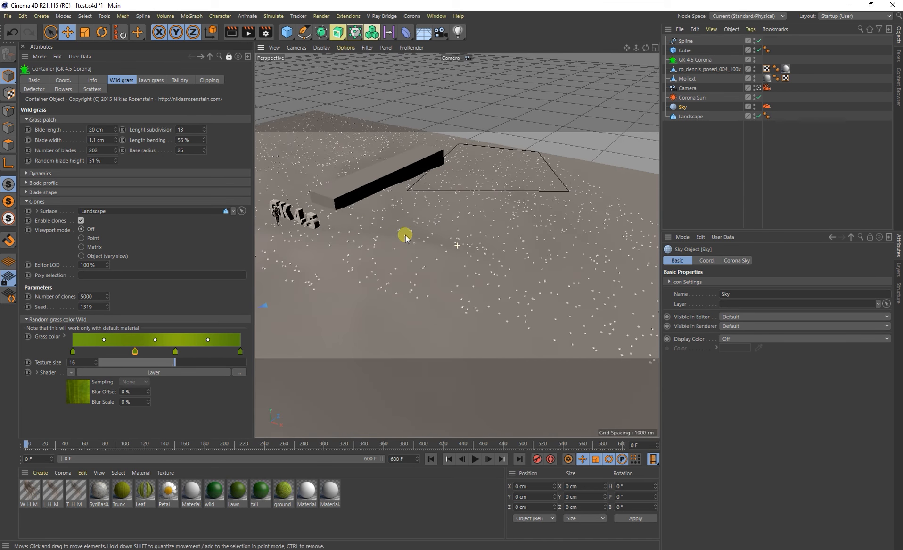
pyautogui.keyDown('alt'); pyautogui.moveTo(365, 189); pyautogui.dragTo(389, 195, button='right'); pyautogui.keyUp('alt')
pyautogui.keyDown('alt'); pyautogui.moveTo(390, 195); pyautogui.dragTo(444, 252, button='middle'); pyautogui.keyUp('alt')
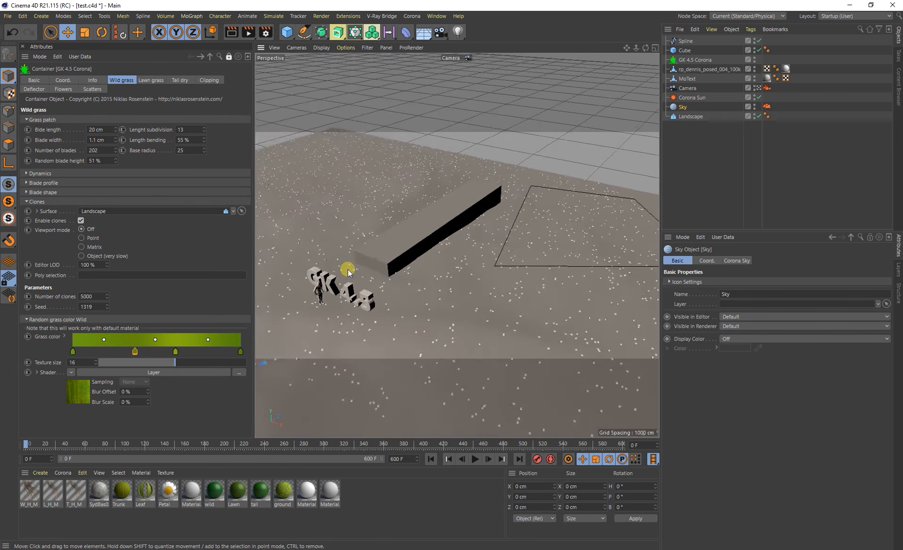
pyautogui.keyDown('alt'); pyautogui.moveTo(347, 269); pyautogui.dragTo(395, 267, button='right'); pyautogui.keyUp('alt')
pyautogui.keyDown('alt'); pyautogui.moveTo(395, 267); pyautogui.dragTo(509, 261); pyautogui.keyUp('alt')
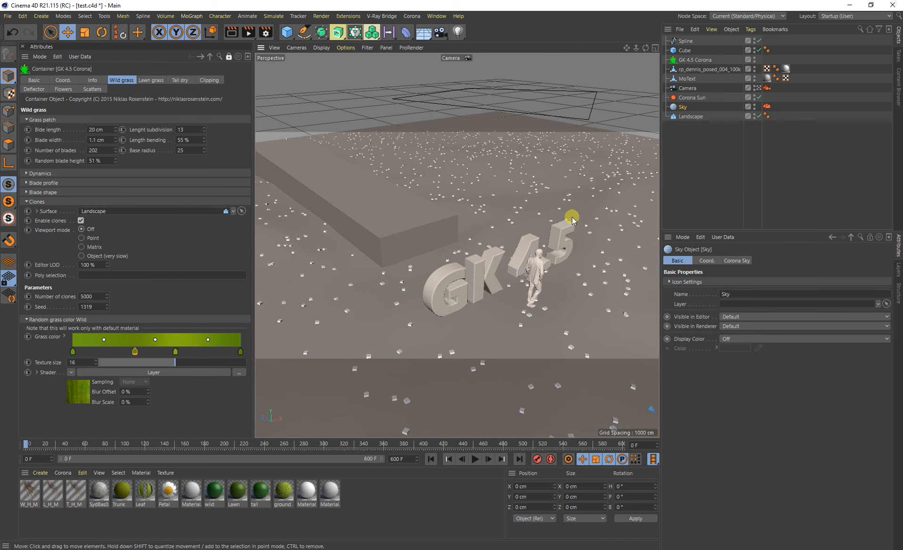